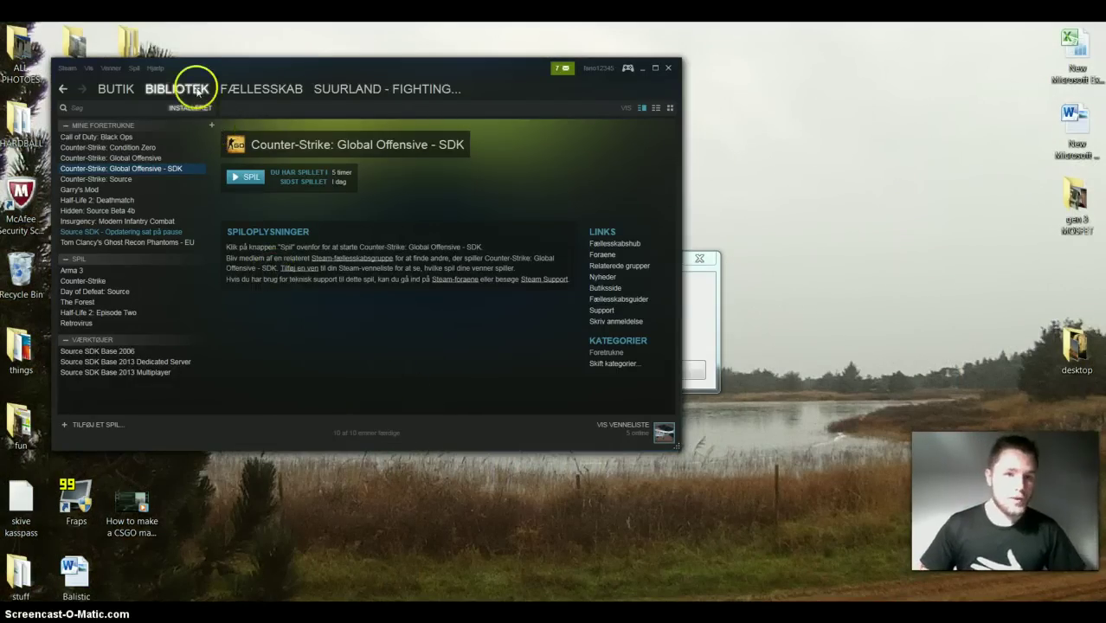
# Launch the Counter-Strike: Global Offensive SDK from the Steam library's tools and start the Hammer World Editor.
pyautogui.moveTo(198, 91)
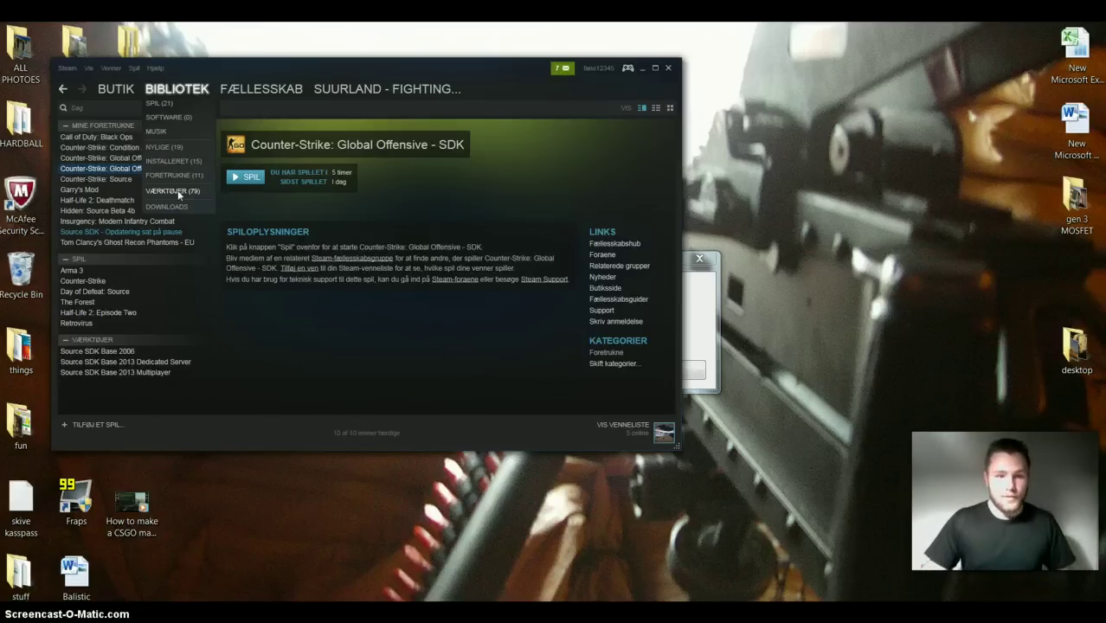
pyautogui.click(177, 192)
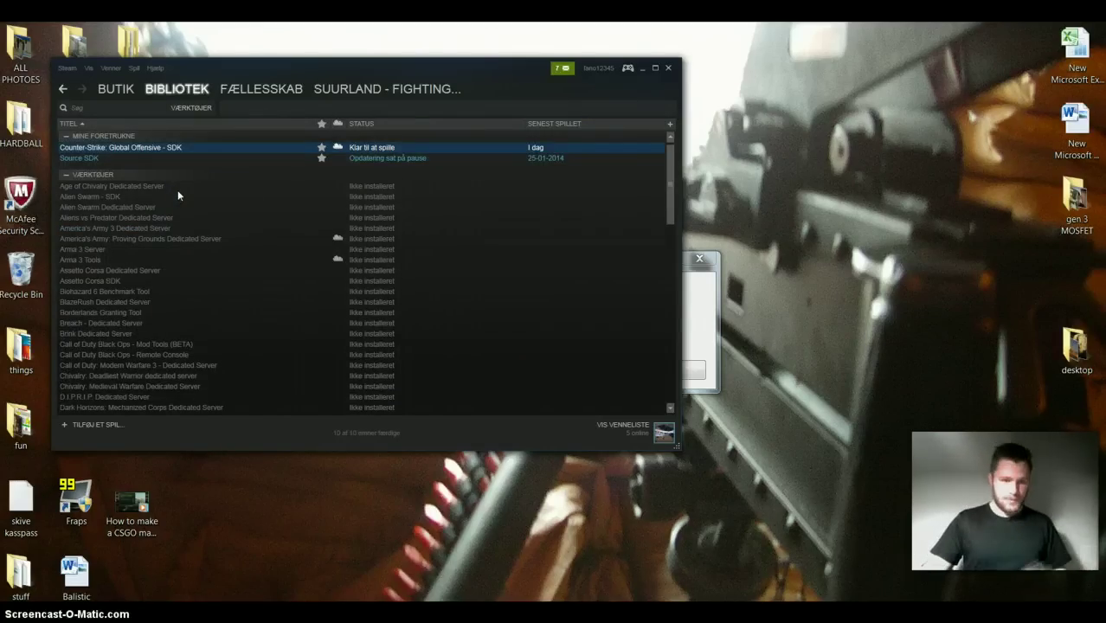
pyautogui.scroll(-5, 180, 197)
pyautogui.scroll(5, 186, 216)
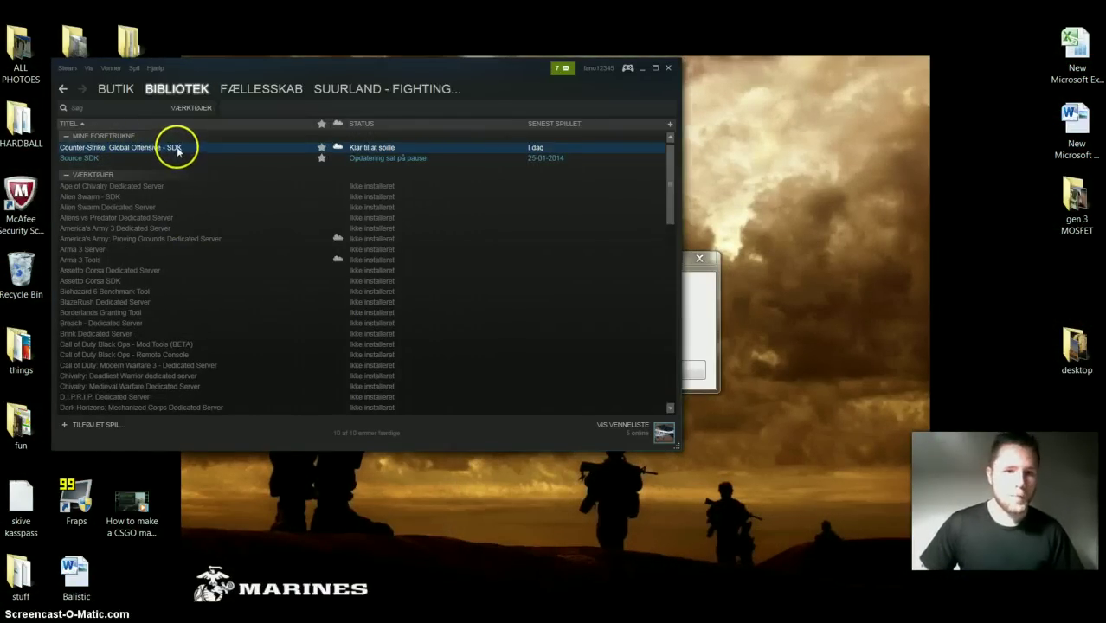
pyautogui.doubleClick(177, 147)
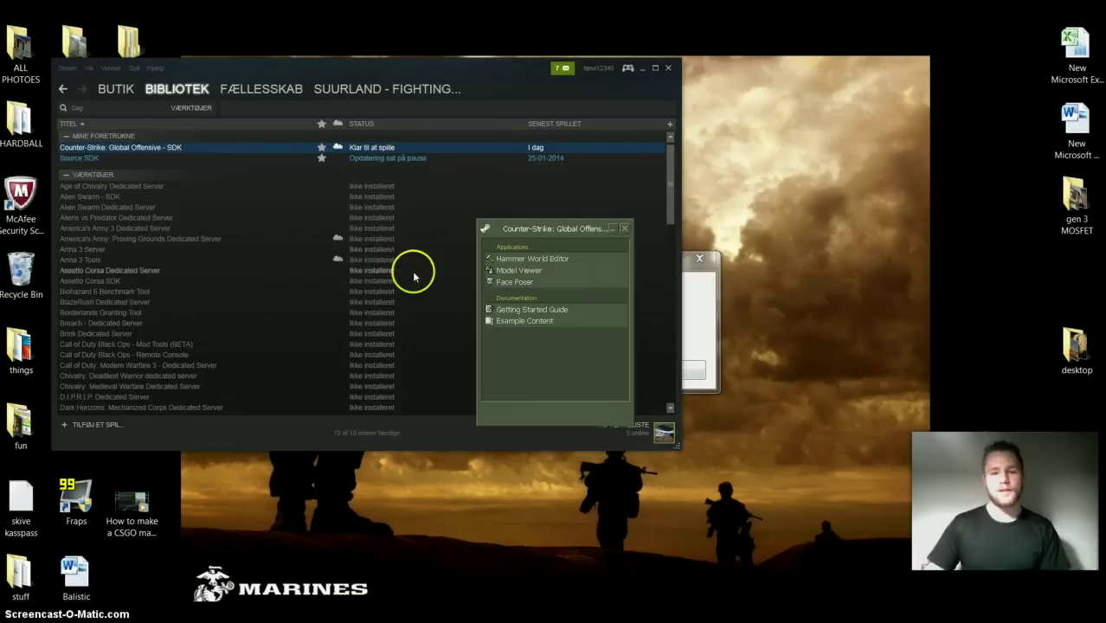
pyautogui.click(548, 265)
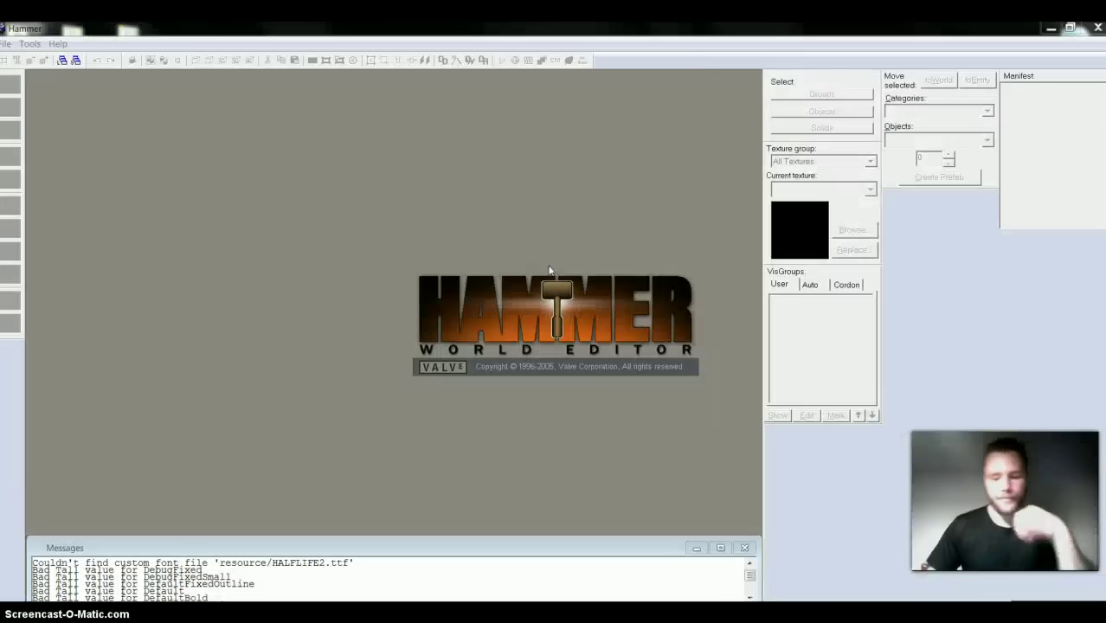
pyautogui.click(553, 272)
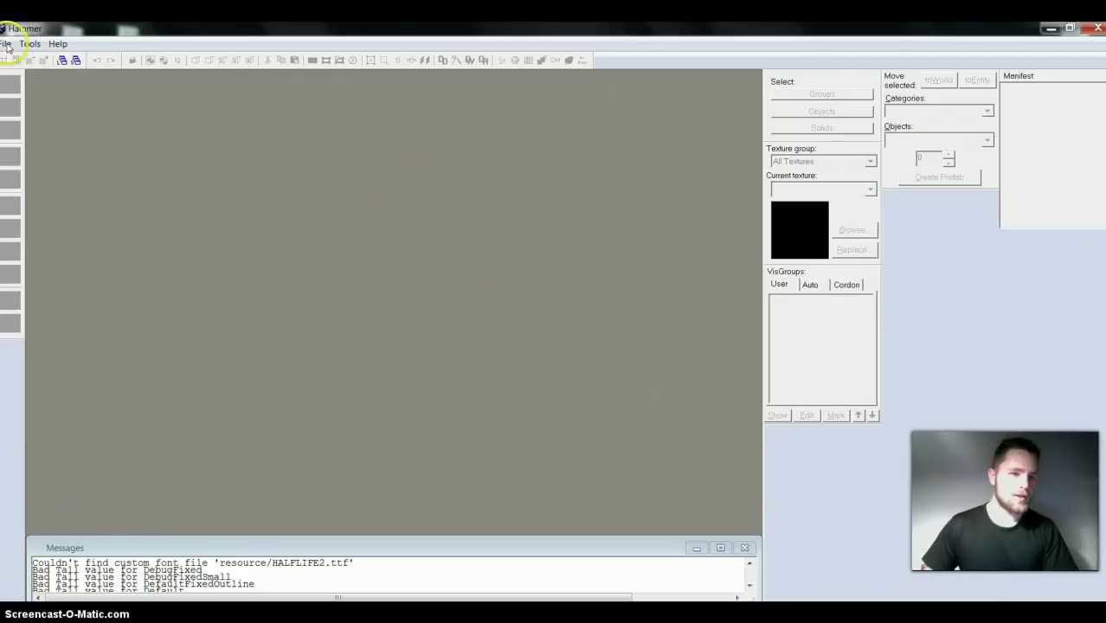
# Create a new map and set the camera view to 3D Shaded Textured Polygons.
pyautogui.click(7, 43)
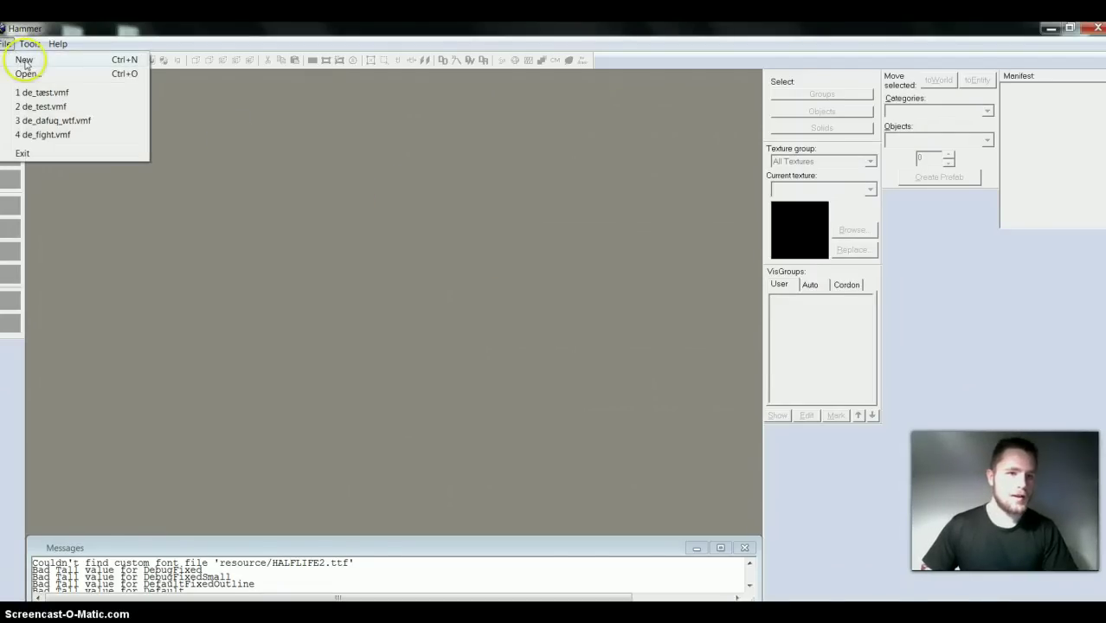
pyautogui.click(24, 61)
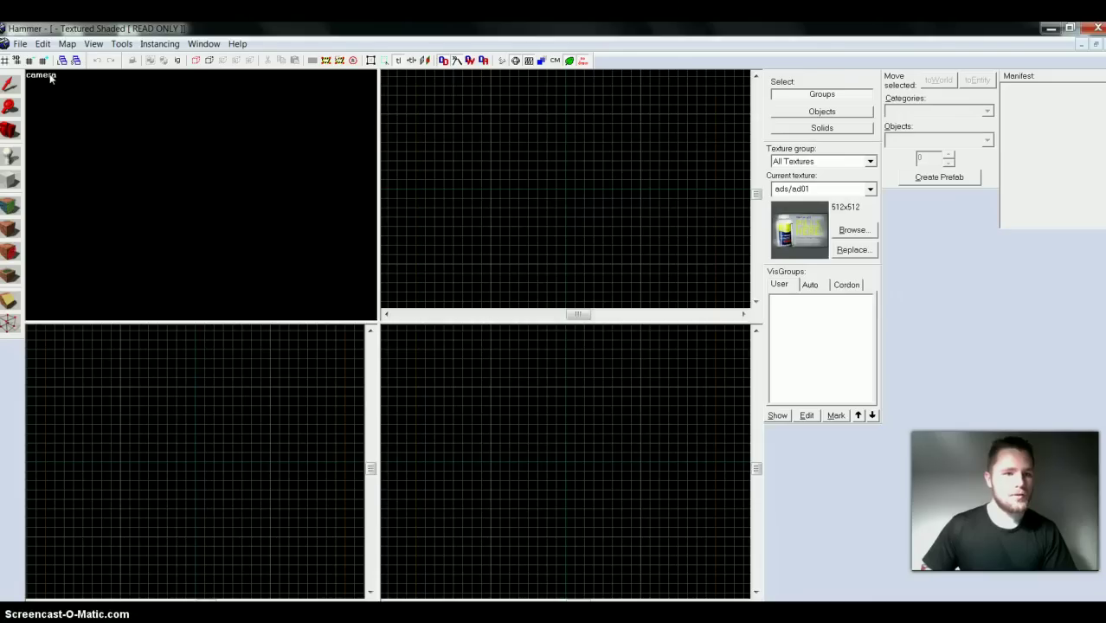
pyautogui.click(49, 76)
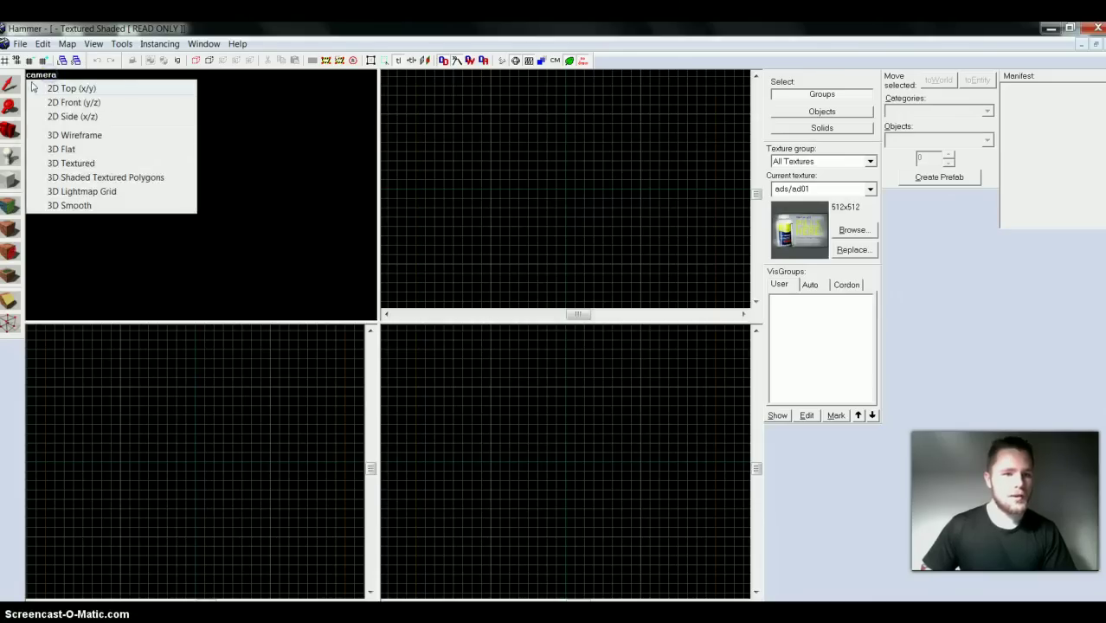
pyautogui.click(105, 178)
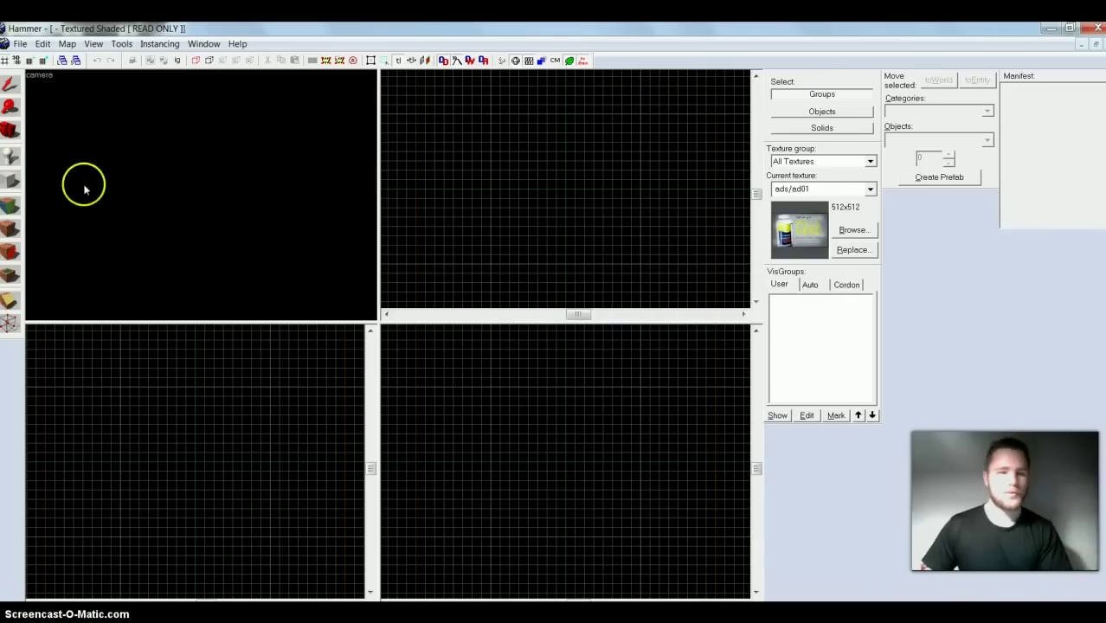
# Filter textures by "floor", choose concrete/concretefloor001a, and create a 1024 × 512 unit floor block, 64 units thick.
pyautogui.click(12, 180)
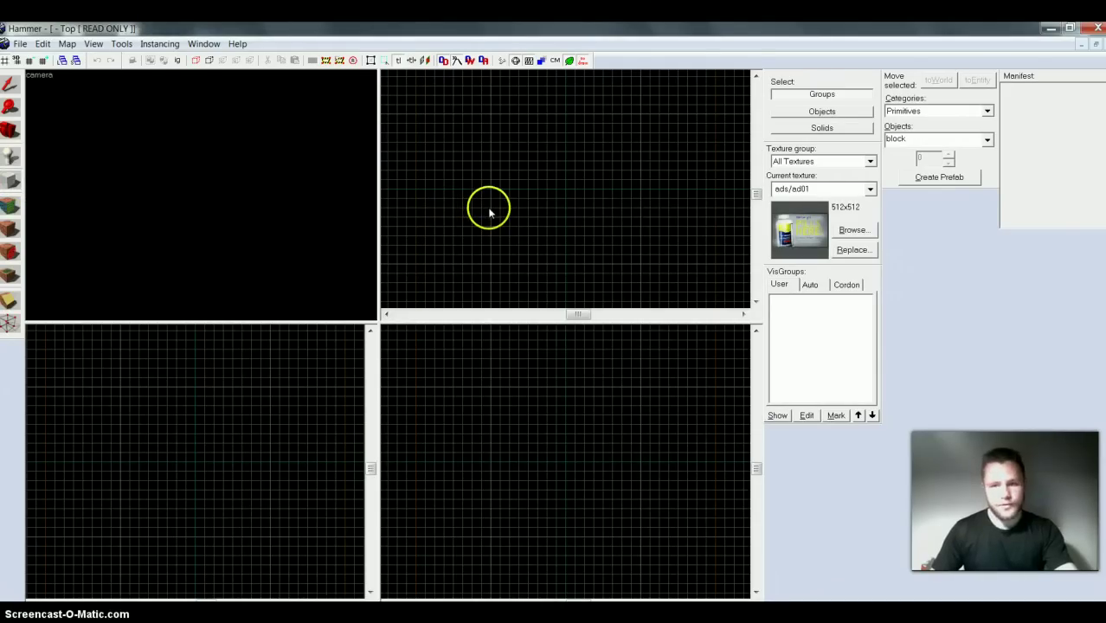
pyautogui.click(857, 234)
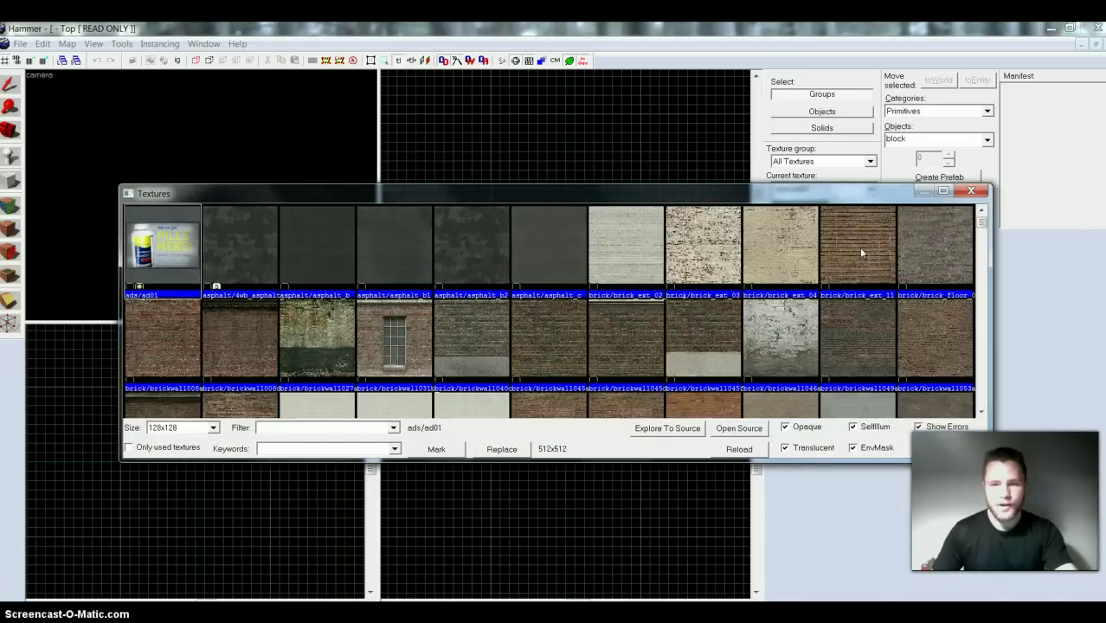
pyautogui.click(856, 247)
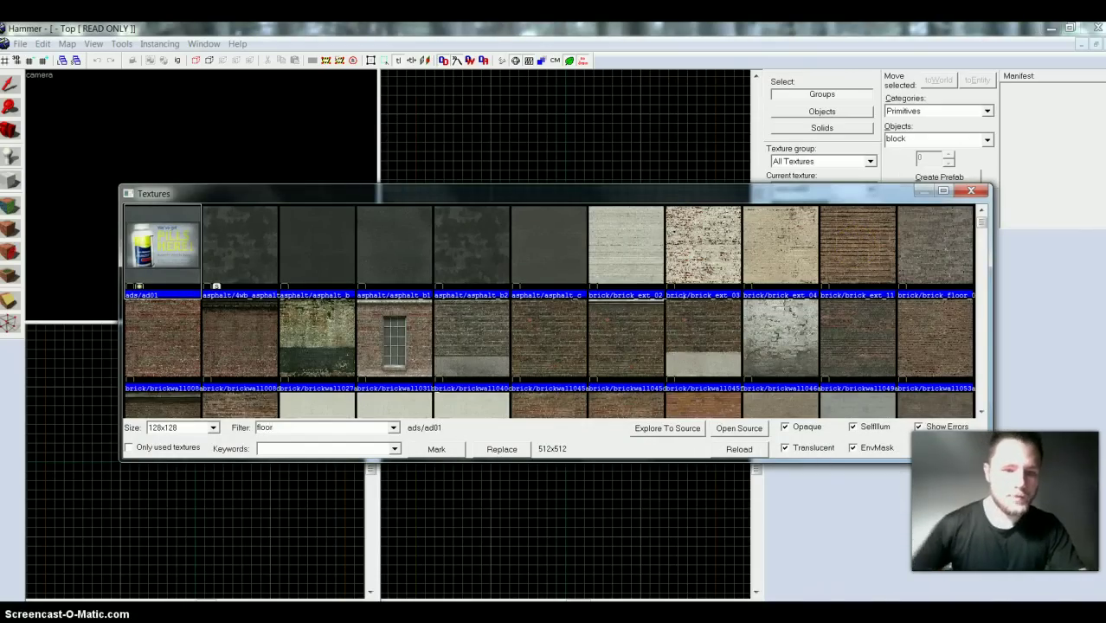
pyautogui.write('floor')
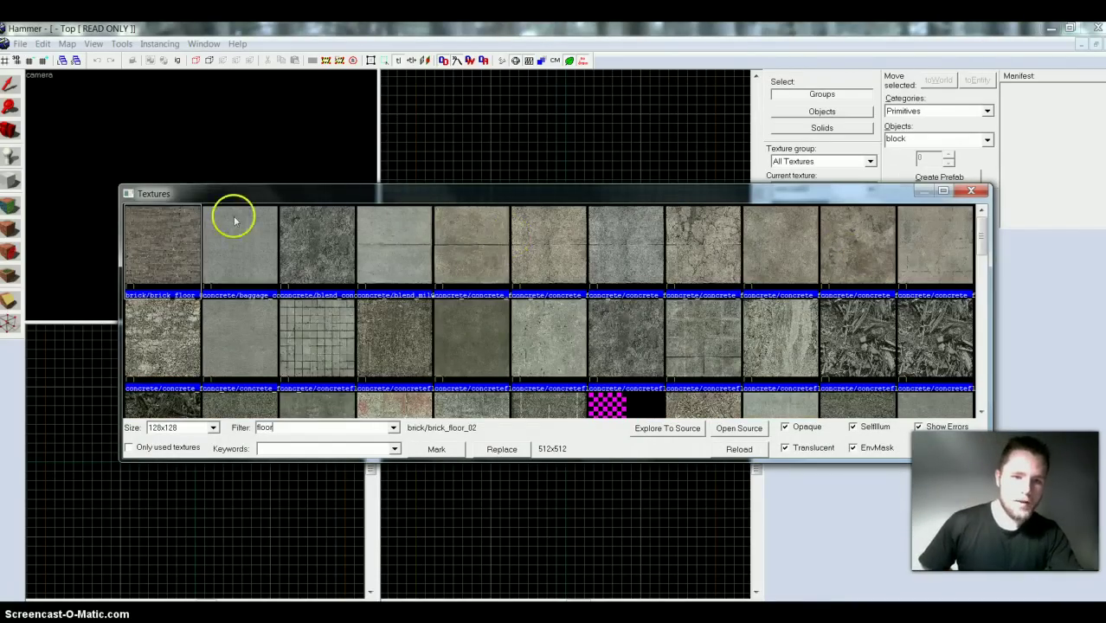
pyautogui.doubleClick(317, 351)
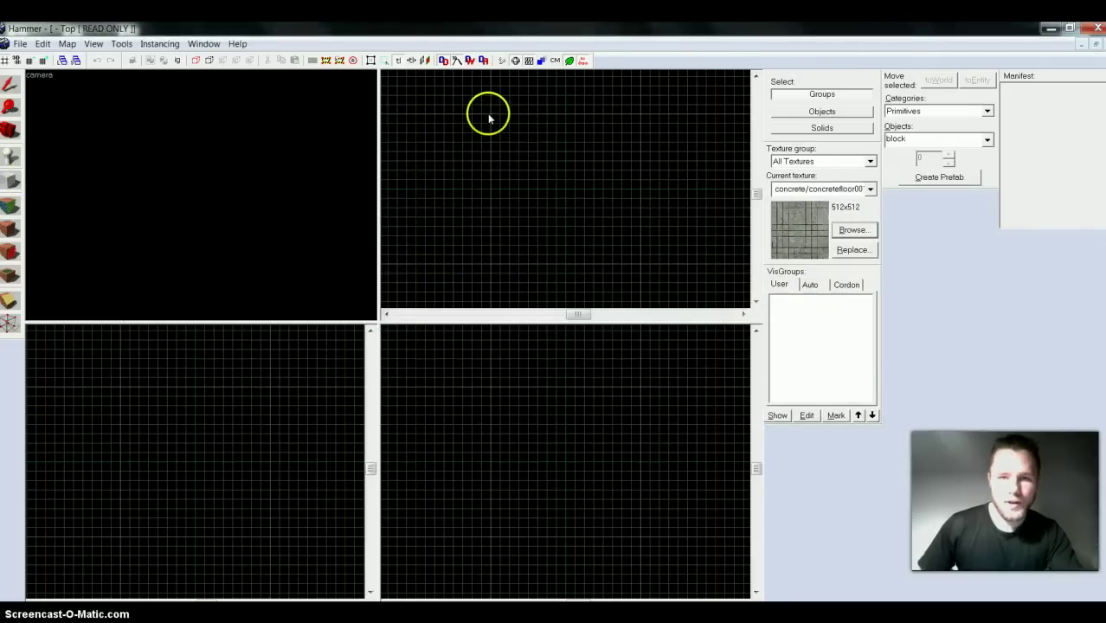
pyautogui.moveTo(494, 120); pyautogui.dragTo(639, 195)
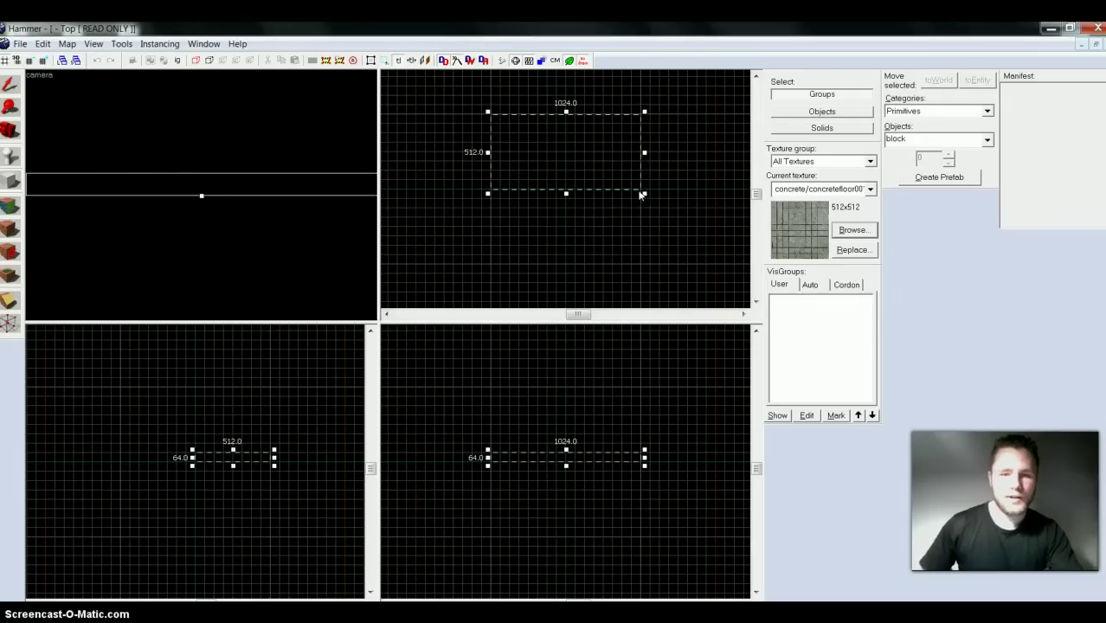
pyautogui.press('Return')
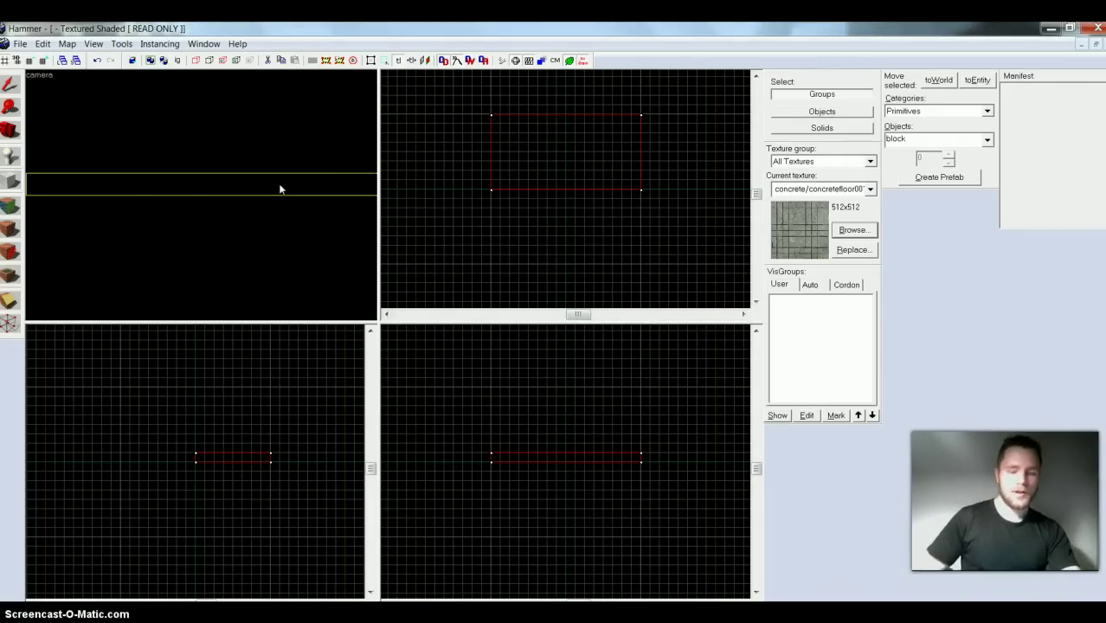
# Examine the new floor block from above in the 3D camera view.
pyautogui.press('Up')
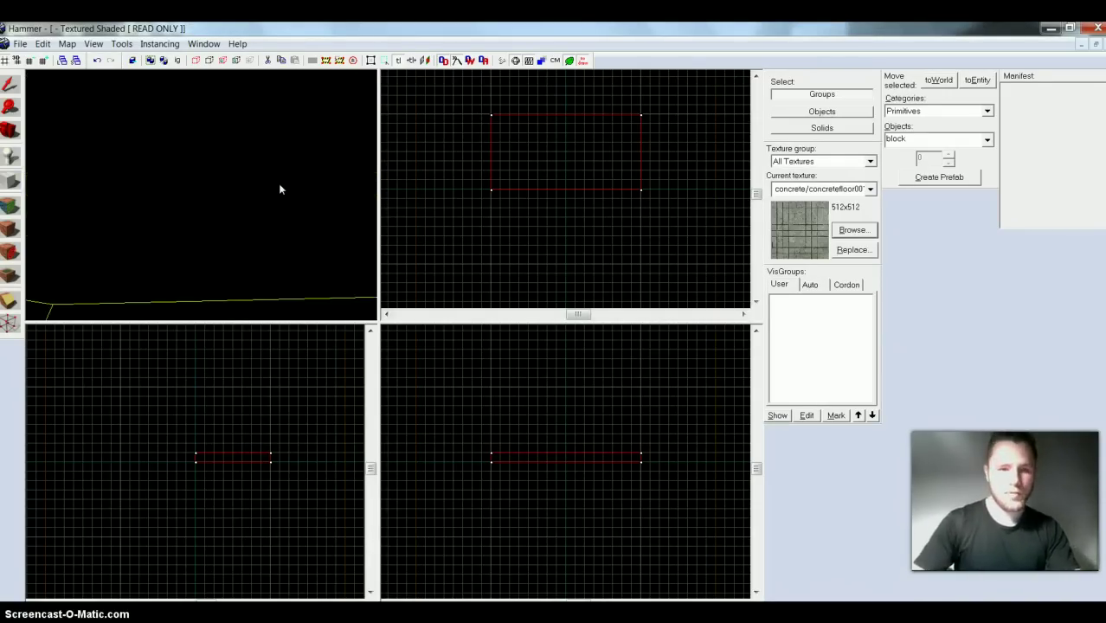
pyautogui.press('Down')
pyautogui.press('s')
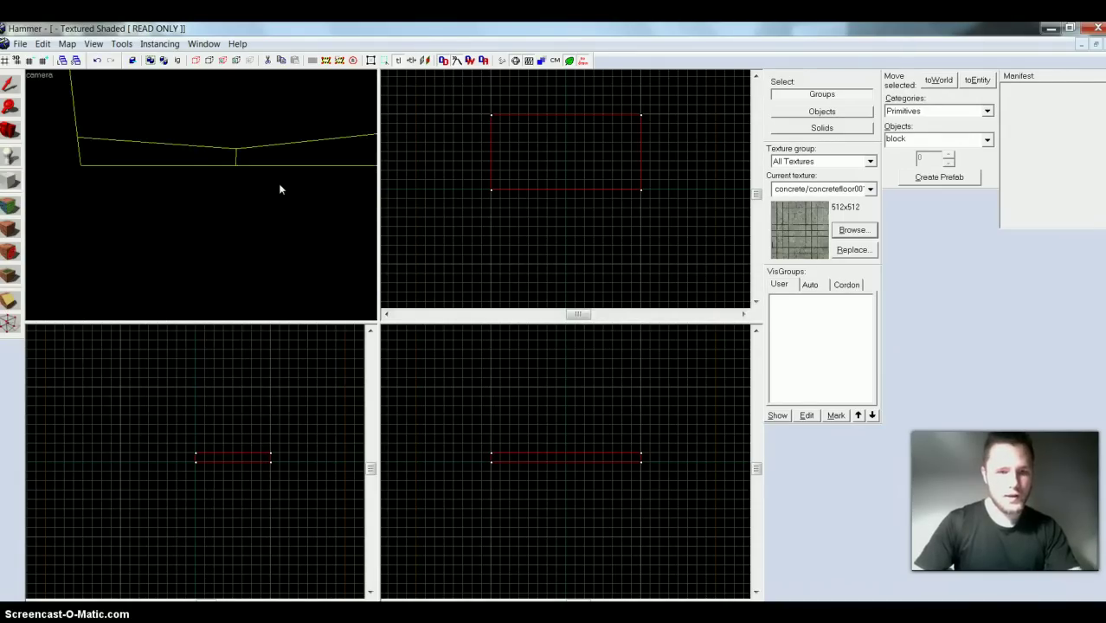
pyautogui.press('Down')
pyautogui.press('s')
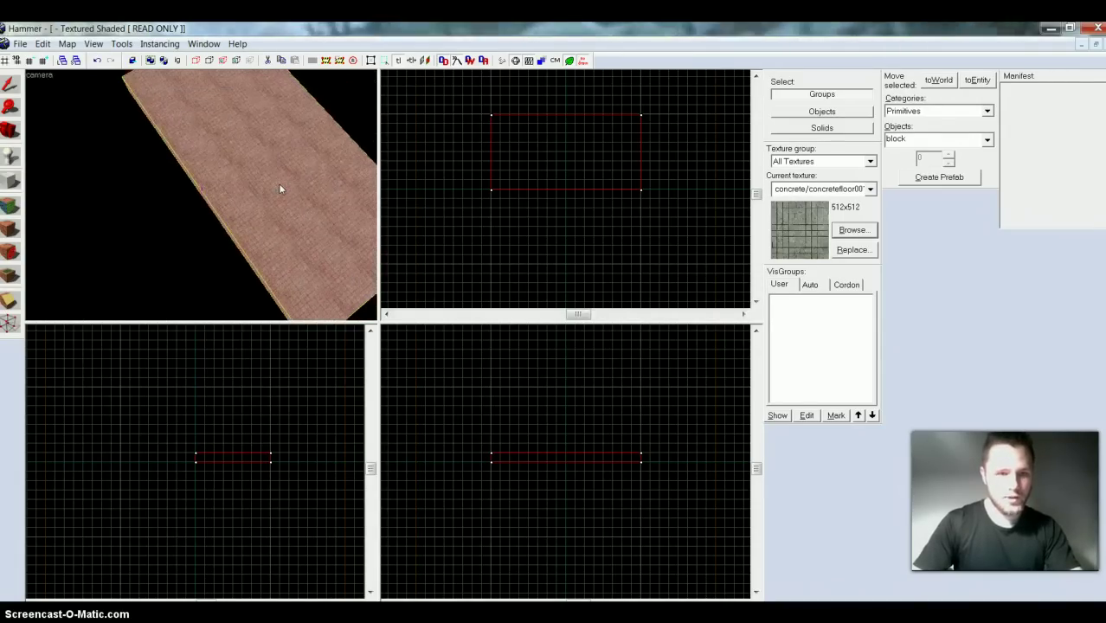
pyautogui.press('Down')
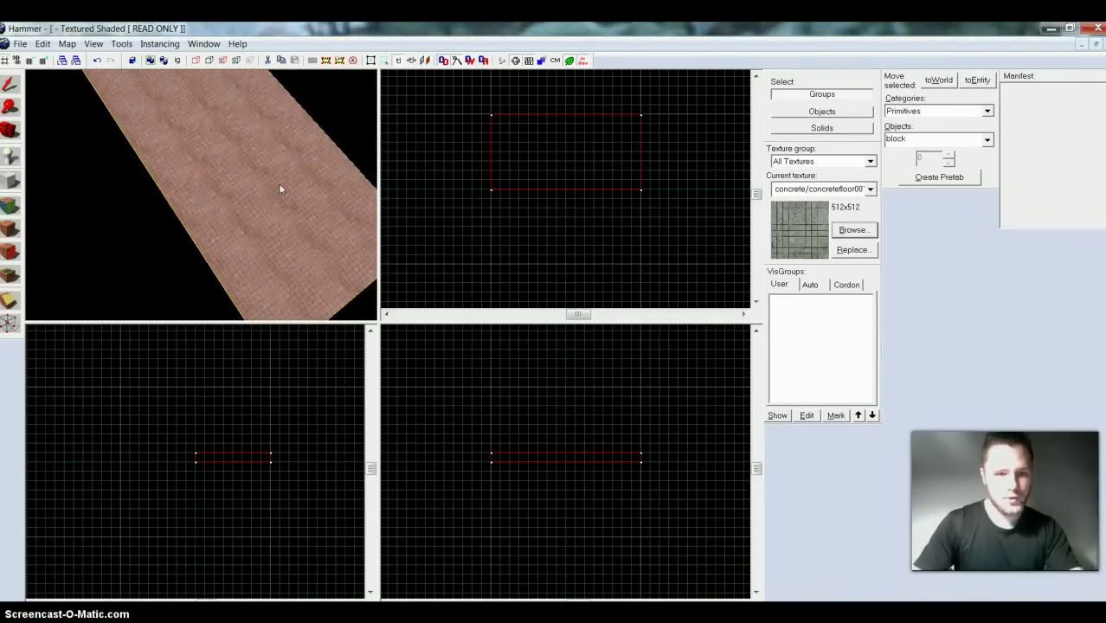
pyautogui.press('Right')
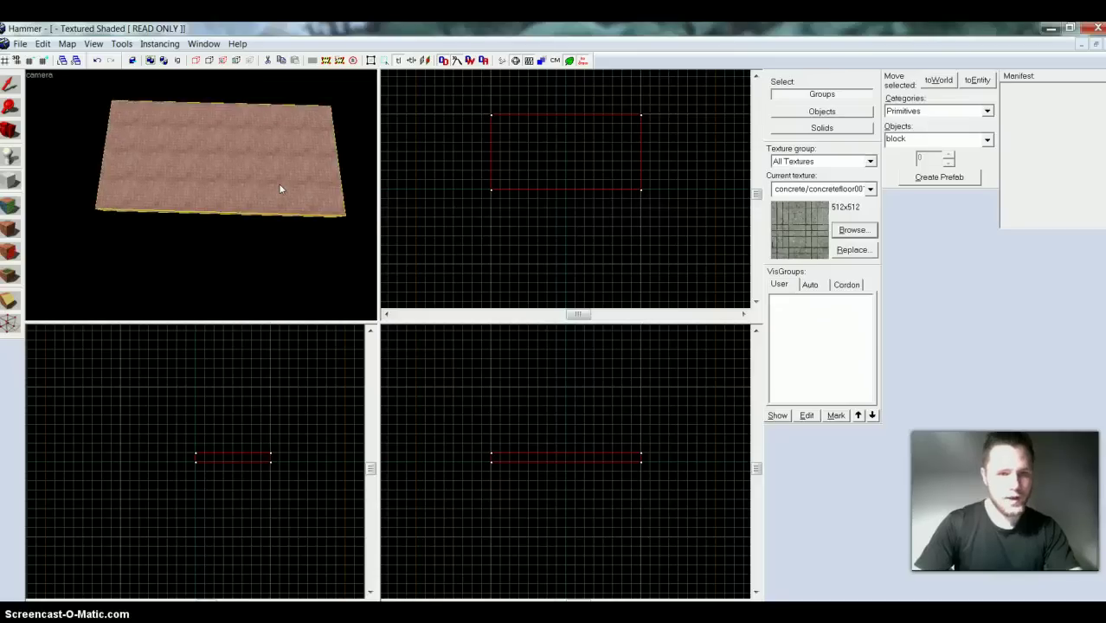
pyautogui.press('Up')
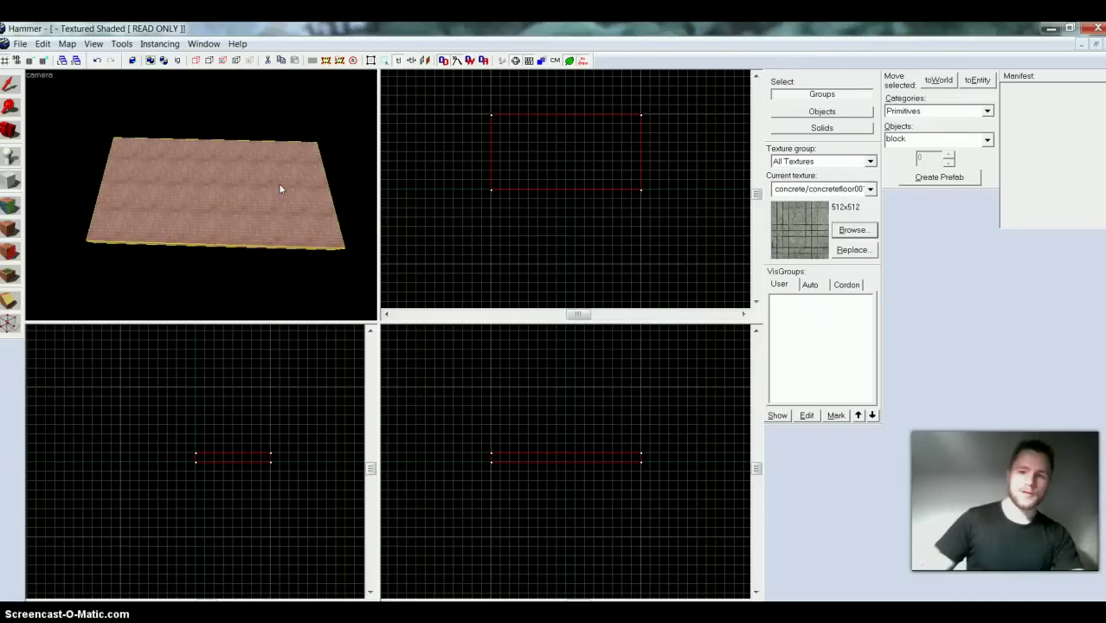
# Filter the textures by "wall" and choose the yellow concrete wall texture as the current texture.
pyautogui.click(866, 231)
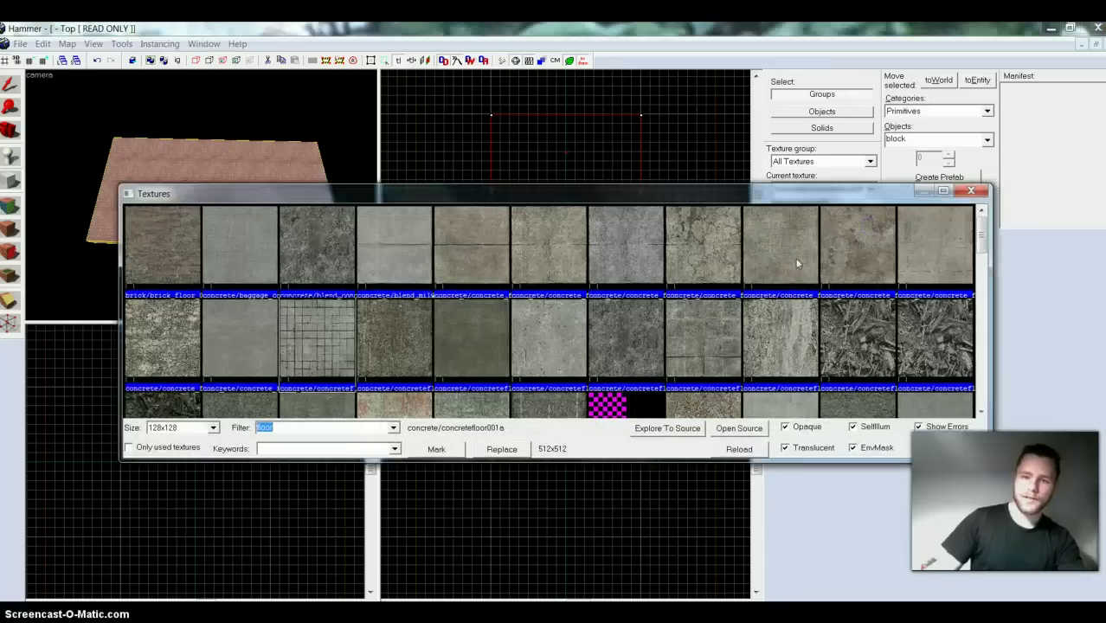
pyautogui.write('wo')
pyautogui.write('ll')
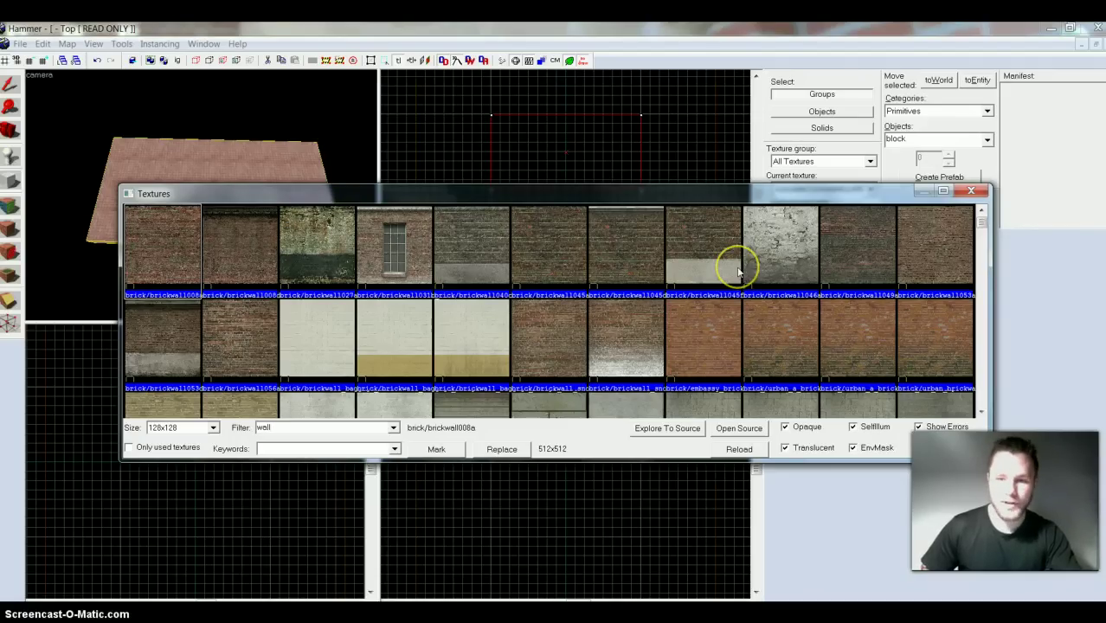
pyautogui.moveTo(984, 224); pyautogui.dragTo(989, 245)
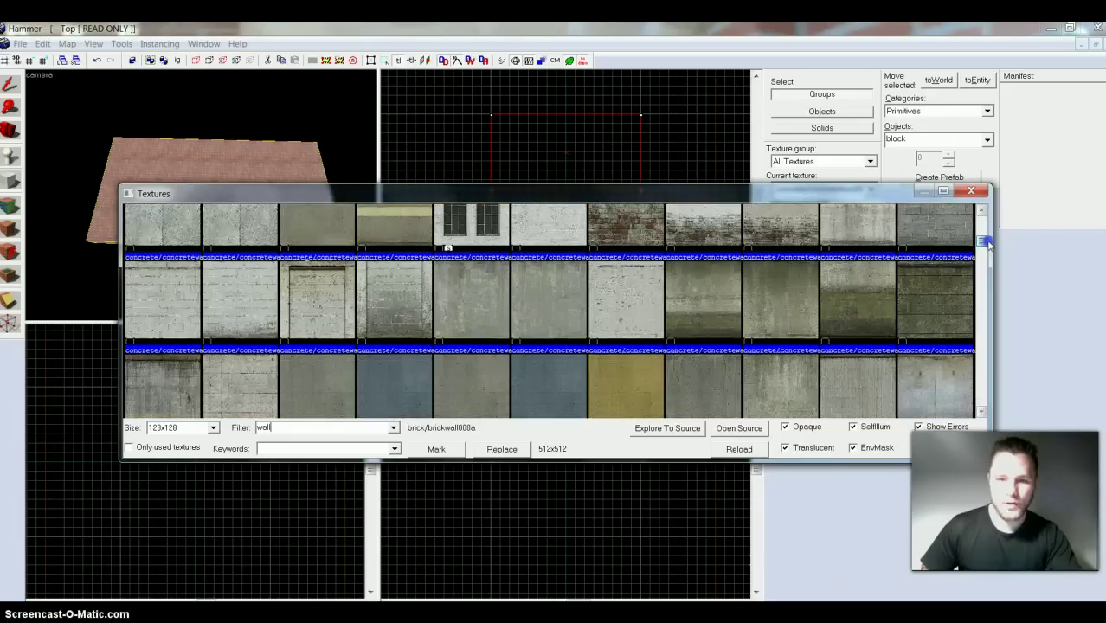
pyautogui.doubleClick(621, 376)
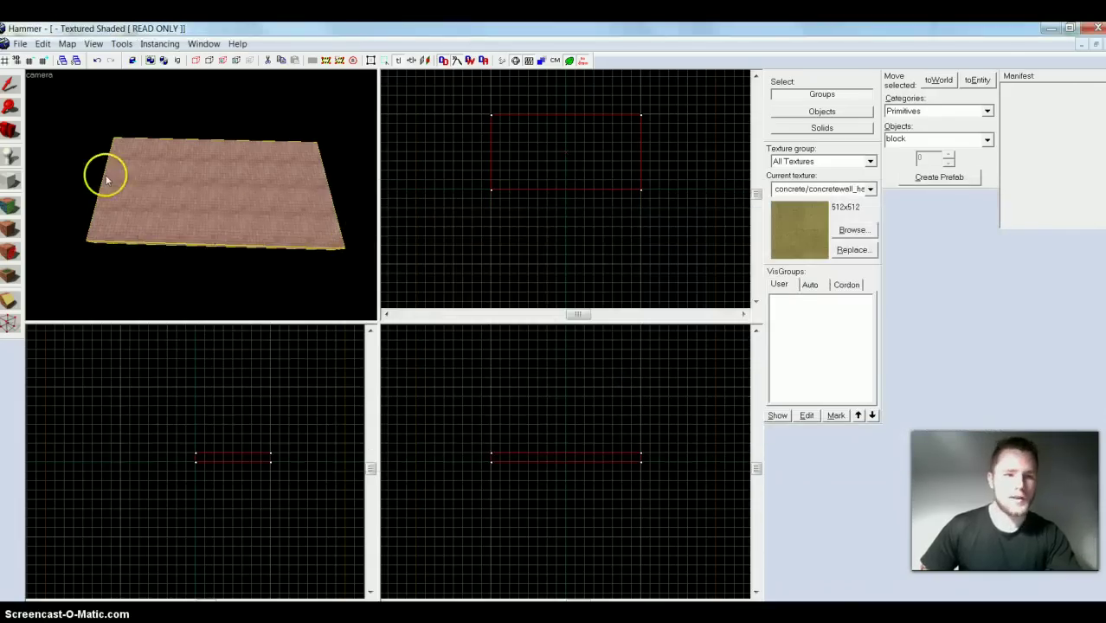
# Create a wall block 64 units thick, 640 long and 256 high along the floor's left short edge.
pyautogui.moveTo(492, 107); pyautogui.dragTo(484, 208)
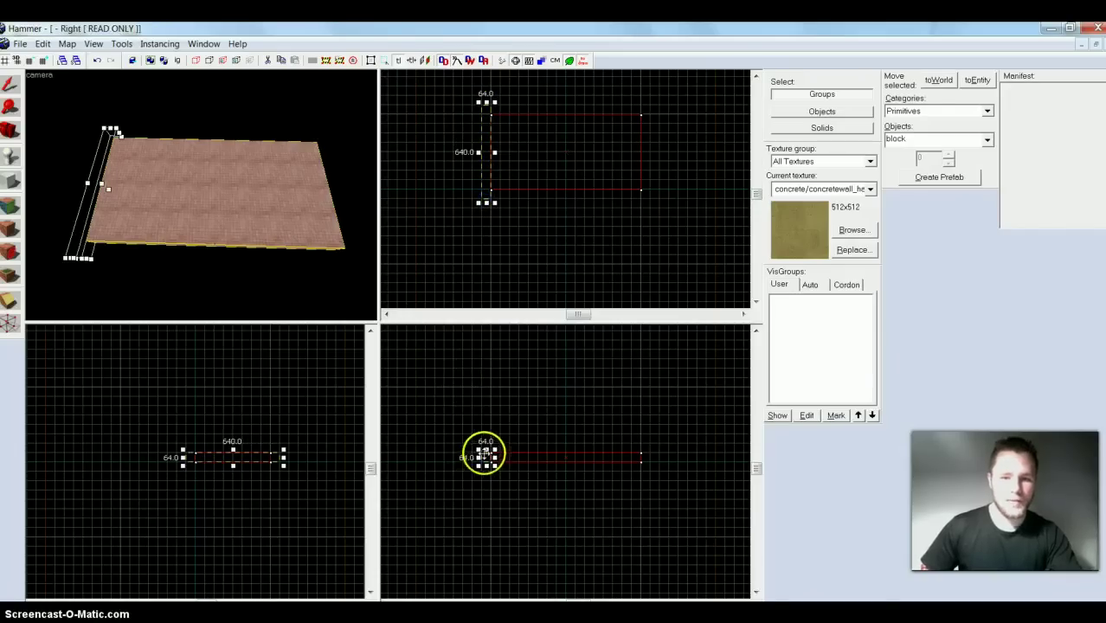
pyautogui.moveTo(486, 452); pyautogui.dragTo(489, 418)
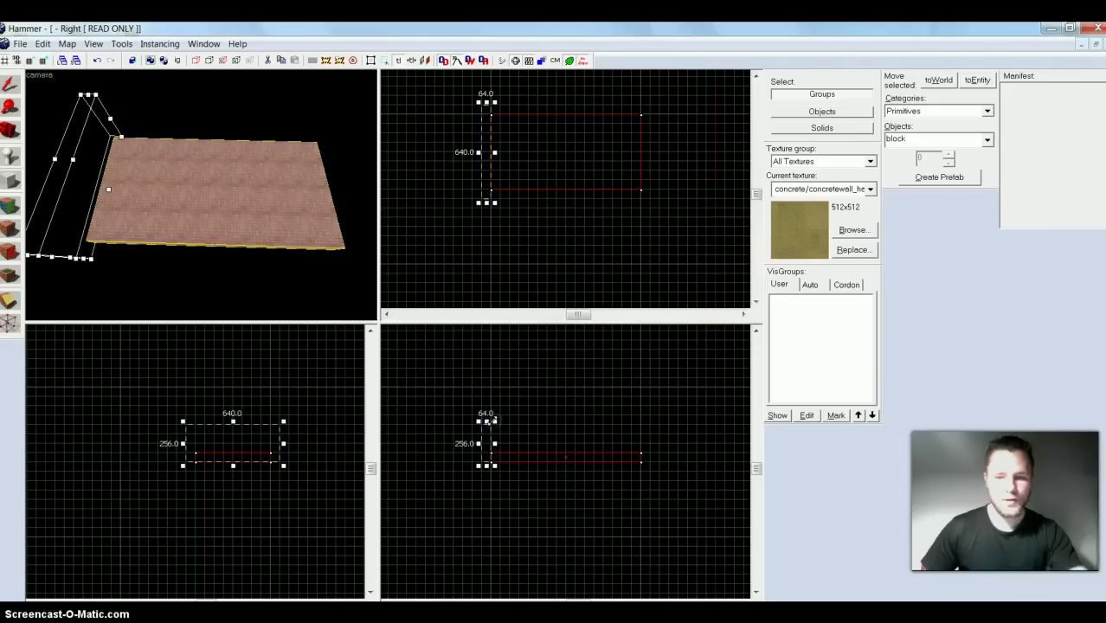
pyautogui.press('Return')
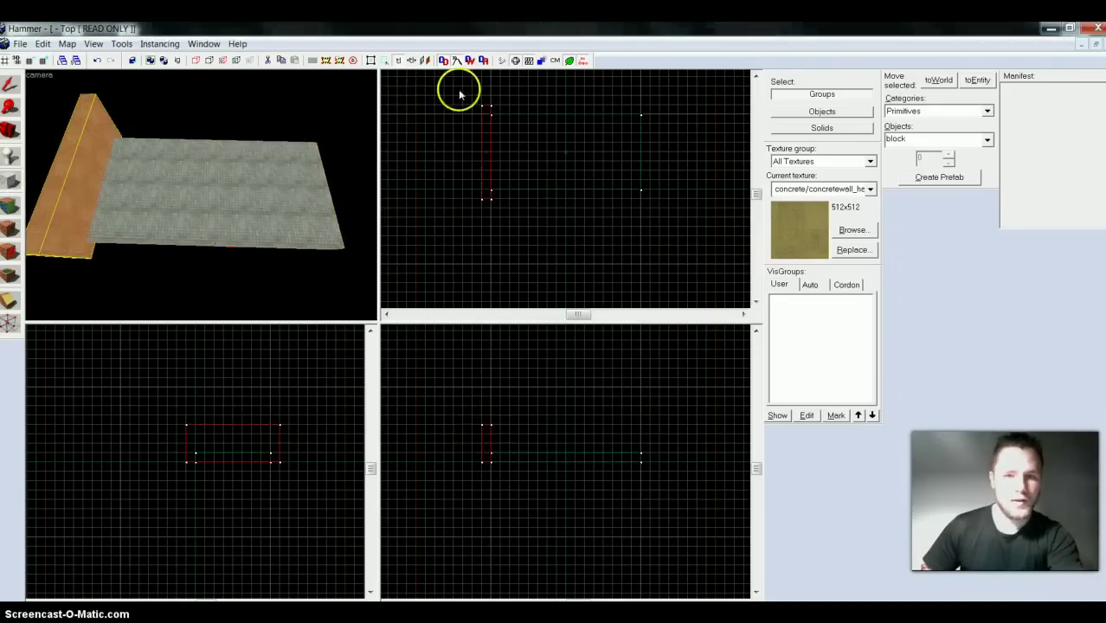
# Create a back wall along the floor's far long edge, overlapping the left wall's end and matching its height.
pyautogui.moveTo(472, 99); pyautogui.dragTo(651, 112)
pyautogui.click(554, 516)
pyautogui.moveTo(565, 448); pyautogui.dragTo(566, 424)
pyautogui.press('Return')
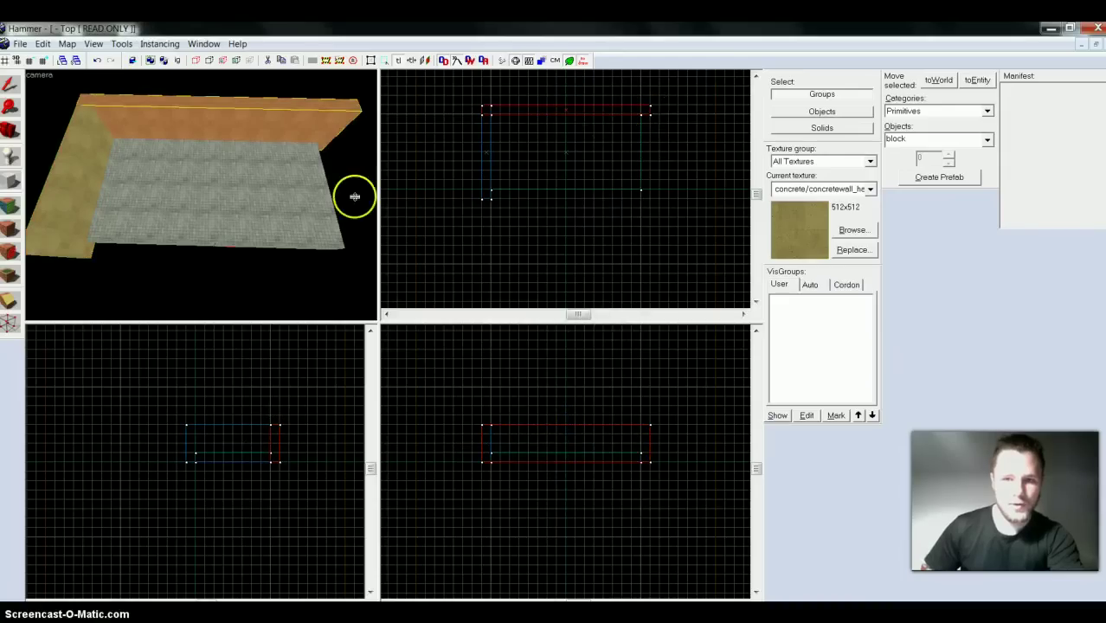
# Create a wall block 64 units thick and 640 long on the floor's right short edge, as high as the others.
pyautogui.moveTo(649, 106); pyautogui.dragTo(643, 202)
pyautogui.click(646, 449)
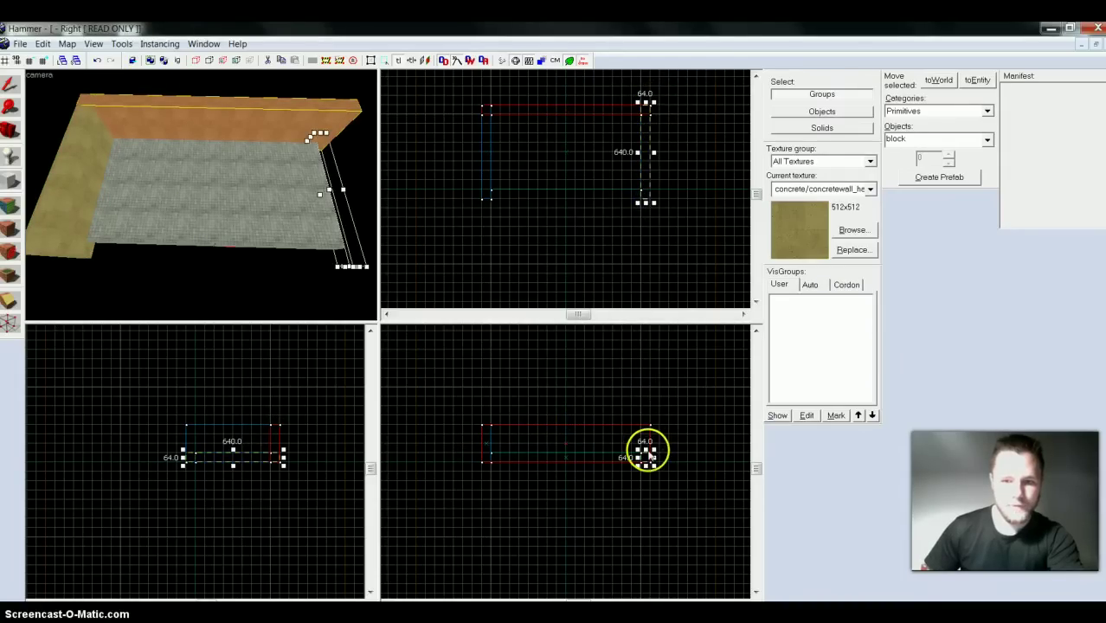
pyautogui.moveTo(648, 450); pyautogui.dragTo(651, 425)
pyautogui.press('Return')
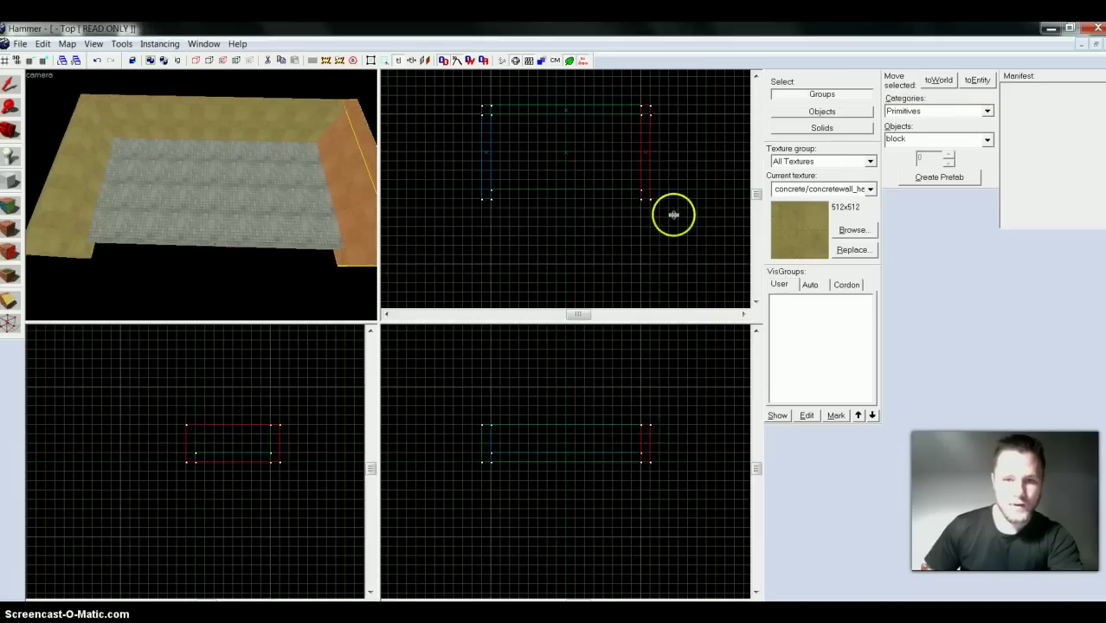
# Create a front wall 64 units thick and 1152 long along the floor's open long edge, as high as the other walls.
pyautogui.click(482, 190)
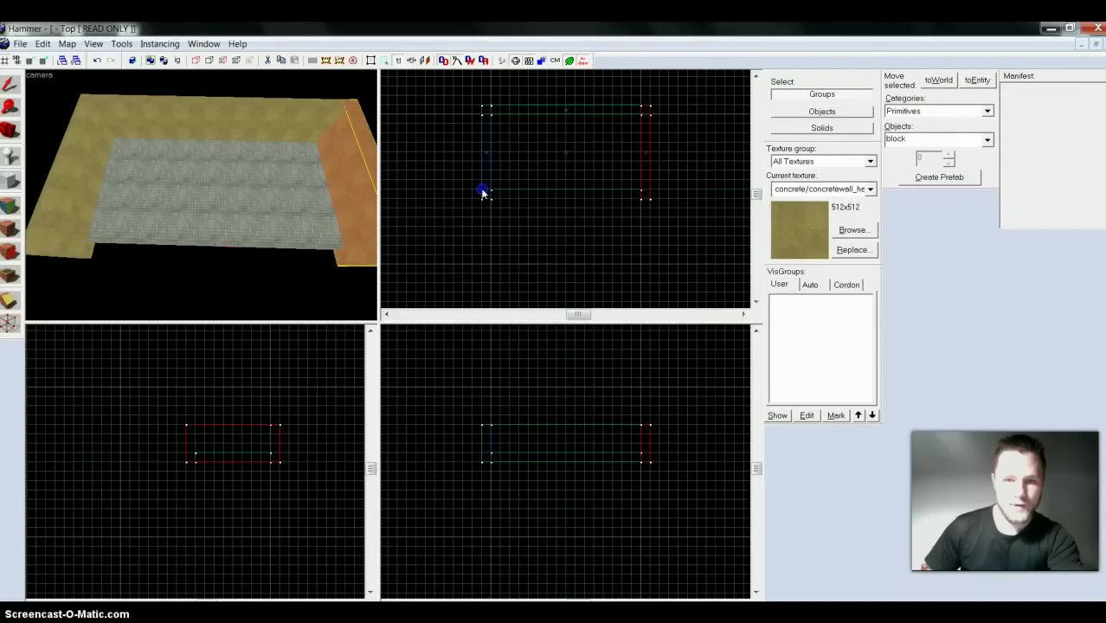
pyautogui.moveTo(483, 192); pyautogui.dragTo(655, 197)
pyautogui.click(578, 452)
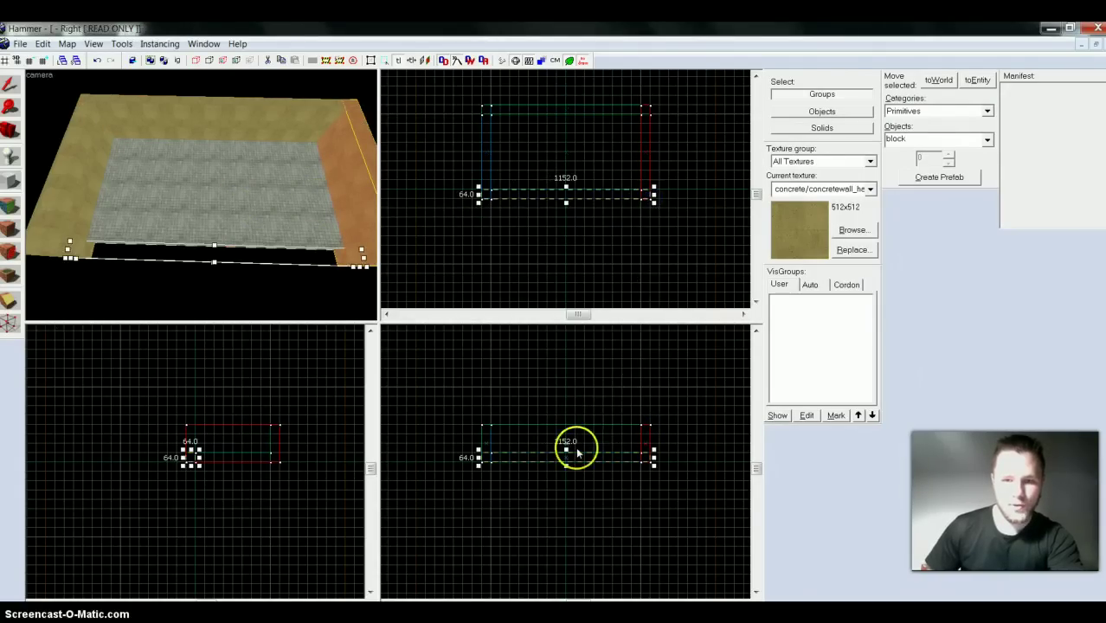
pyautogui.press('Return')
pyautogui.click(222, 258)
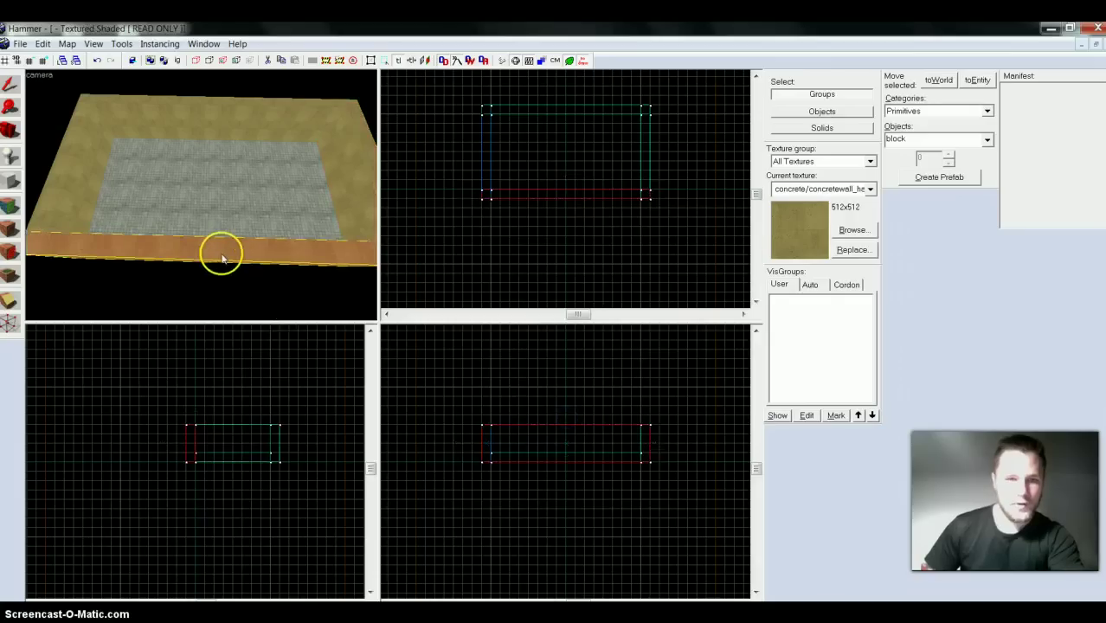
pyautogui.moveTo(221, 258); pyautogui.dragTo(221, 258)
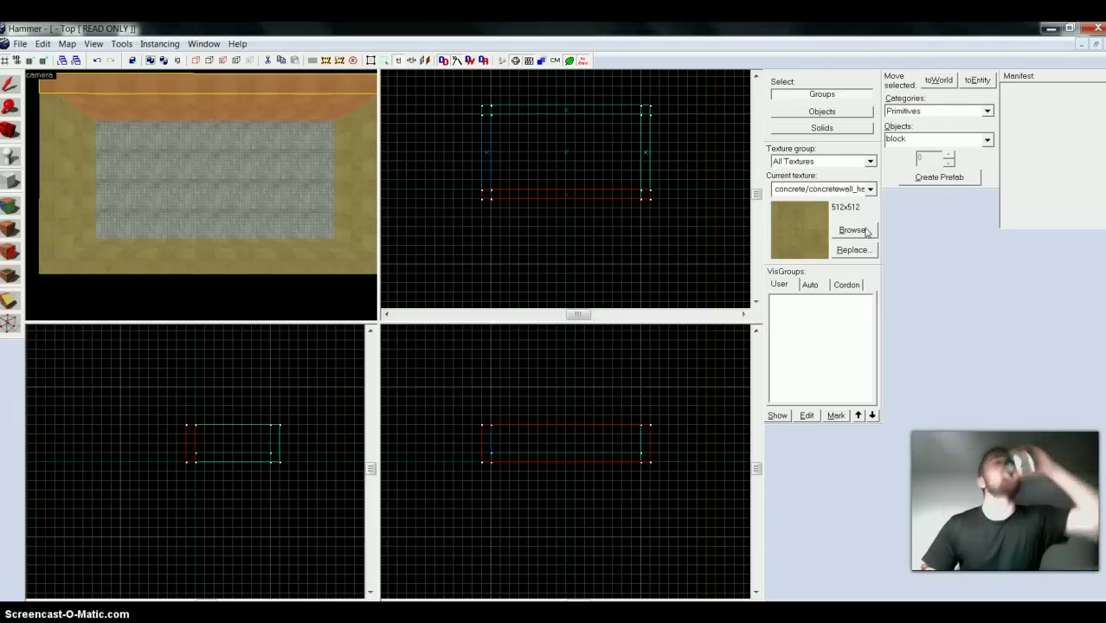
# Filter the textures by "wood" and choose de_shacks/wood_planks_green as the current texture.
pyautogui.click(866, 232)
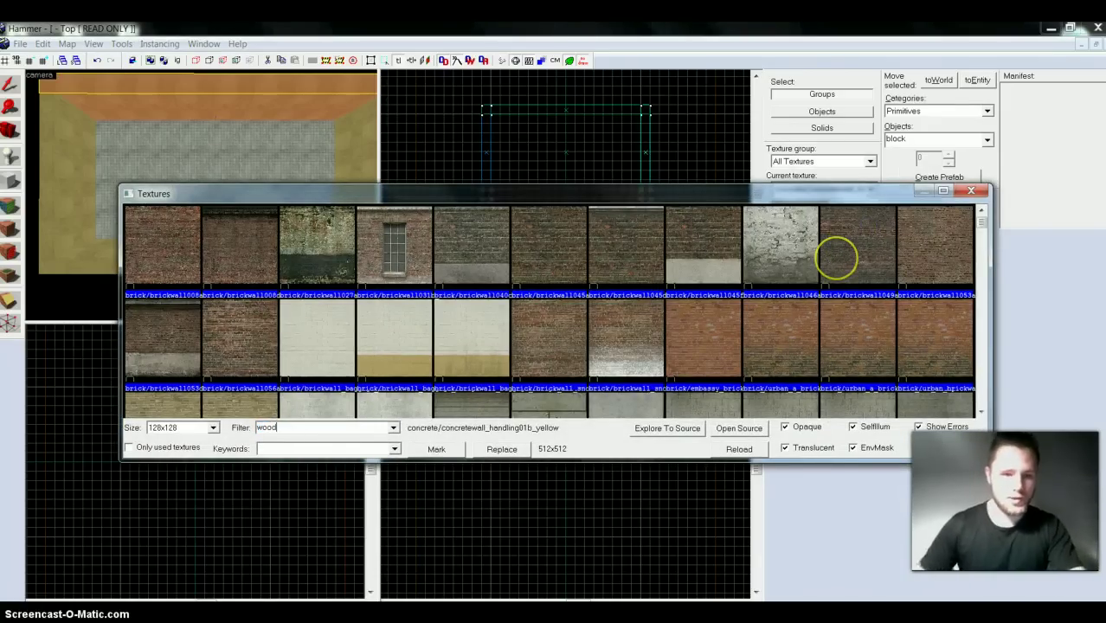
pyautogui.click(641, 342)
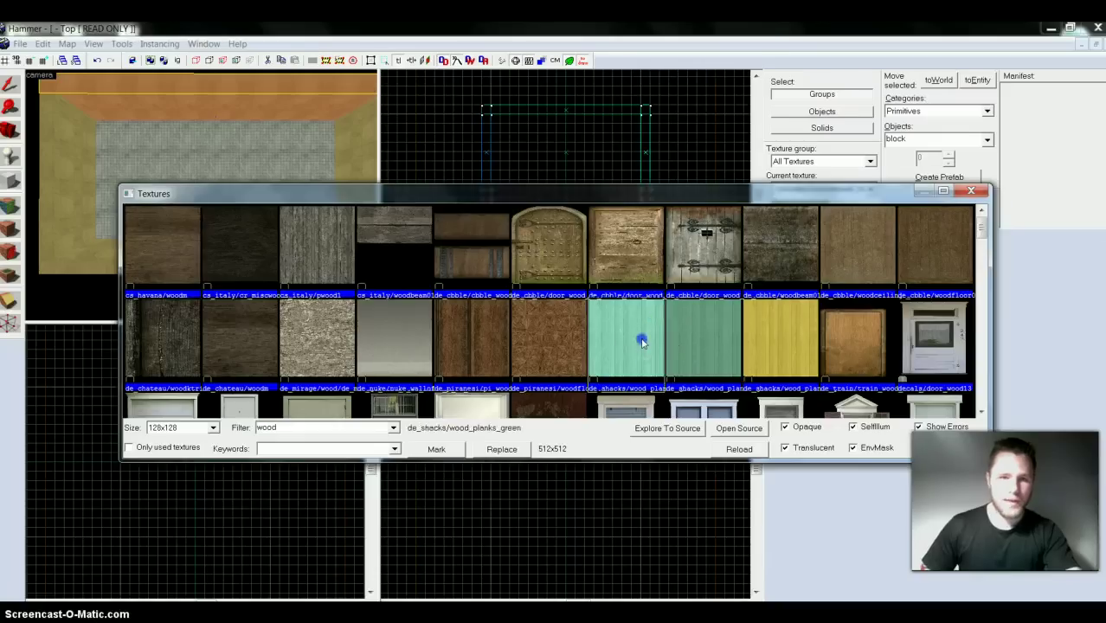
pyautogui.doubleClick(642, 342)
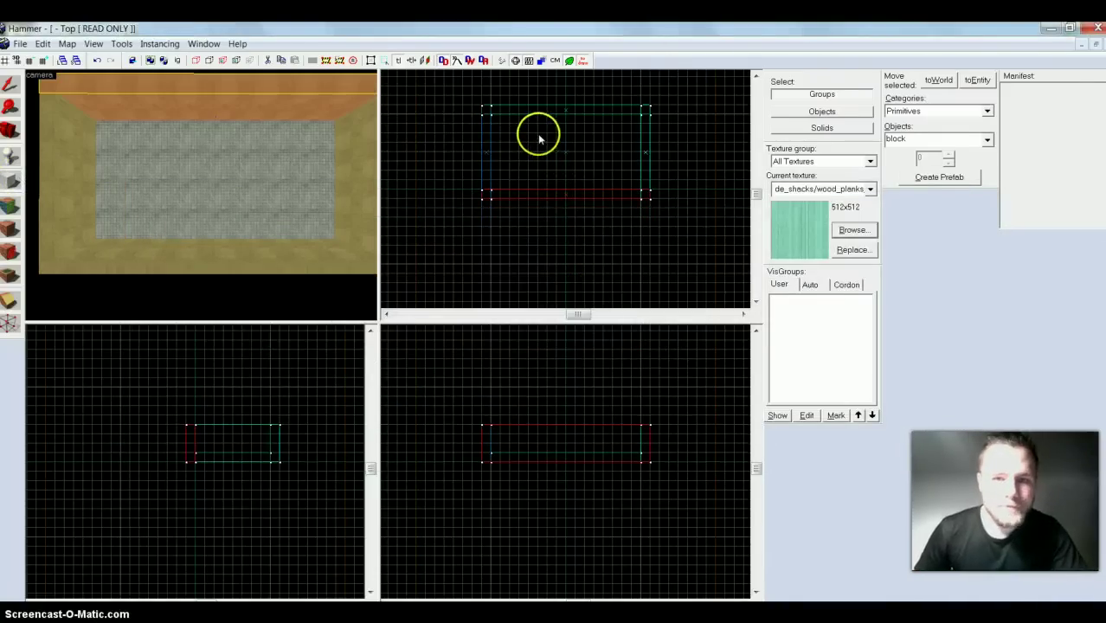
# Create a green wood block 64 units wide, 256 long and 128 high on the floor near the left short wall.
pyautogui.moveTo(517, 134); pyautogui.dragTo(511, 177)
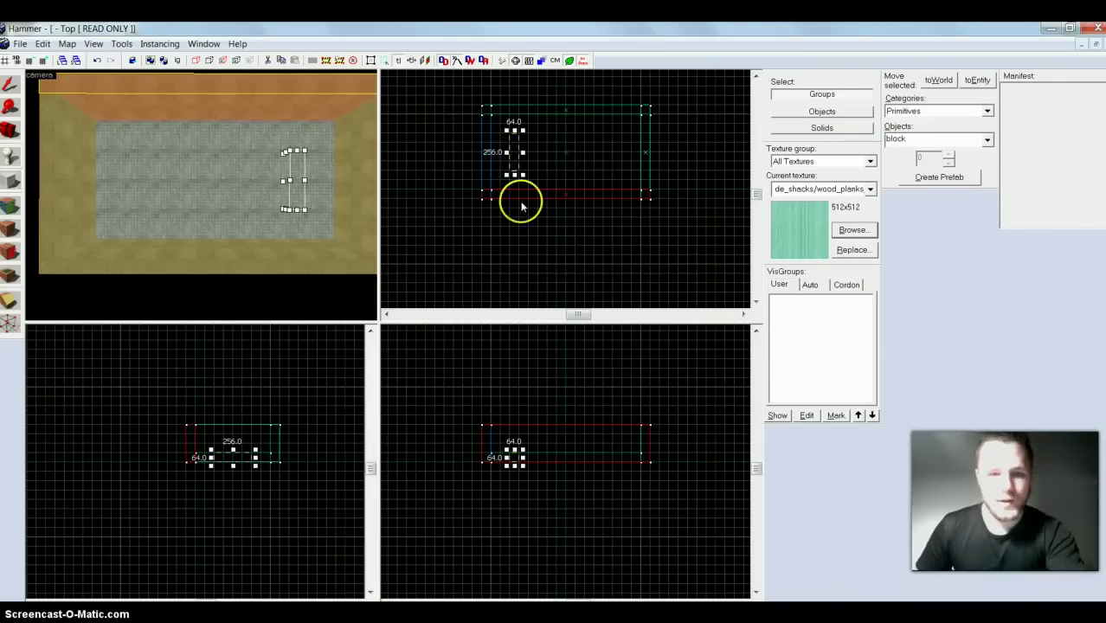
pyautogui.moveTo(511, 453); pyautogui.dragTo(514, 442)
pyautogui.press('Return')
# Create a matching 64 by 256 unit block, 128 high, on the floor near the right short wall.
pyautogui.click(613, 156)
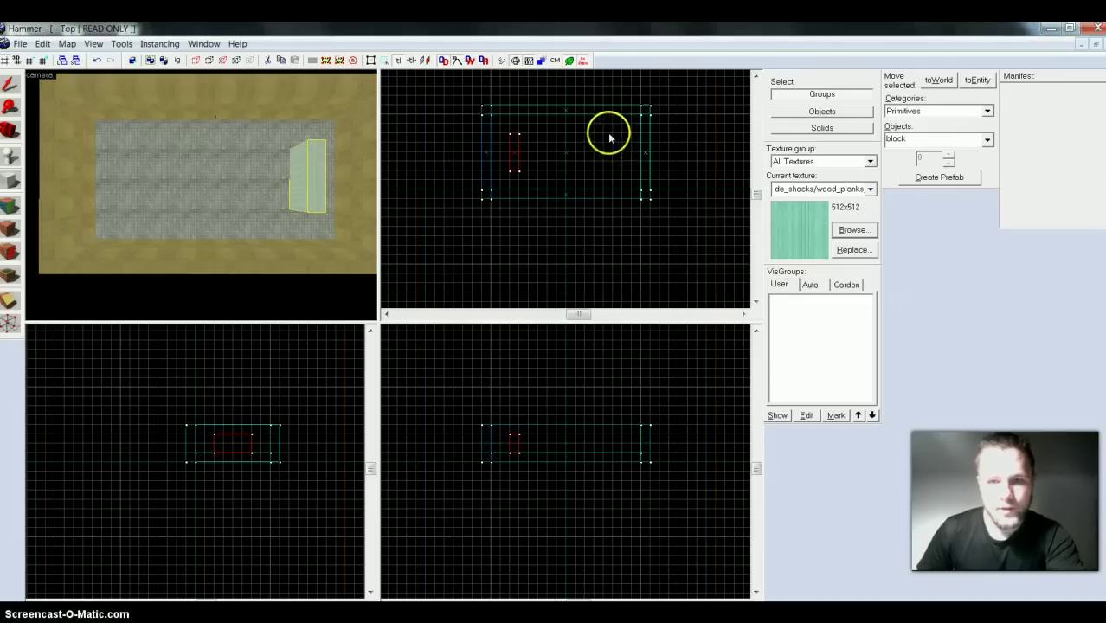
pyautogui.click(609, 156)
pyautogui.moveTo(609, 155)
pyautogui.mouseDown()
pyautogui.moveTo(603, 171)
pyautogui.moveTo(616, 158)
pyautogui.mouseUp()
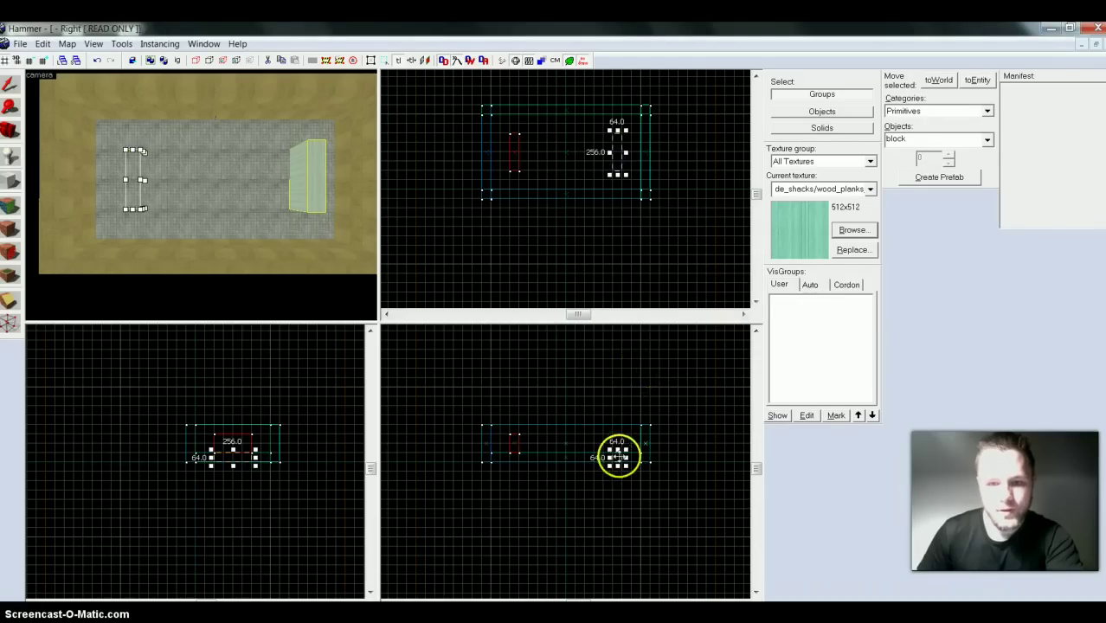
pyautogui.moveTo(617, 457); pyautogui.dragTo(618, 434)
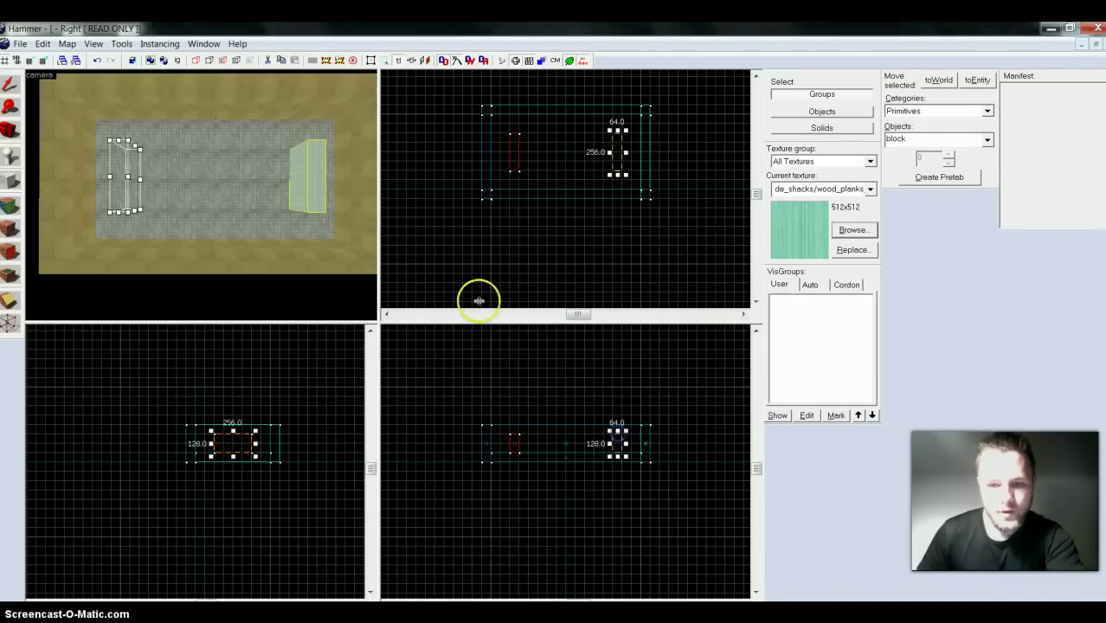
pyautogui.press('Return')
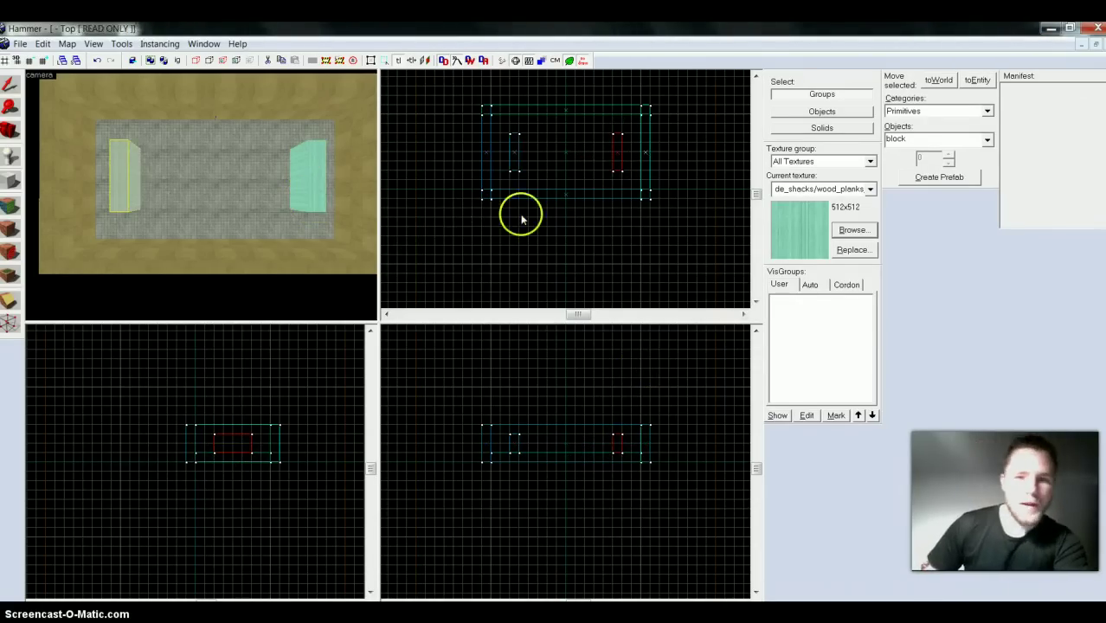
# Create a block 128 units wide, 64 deep and 128 high in the middle of the floor between the two long blocks.
pyautogui.click(557, 155)
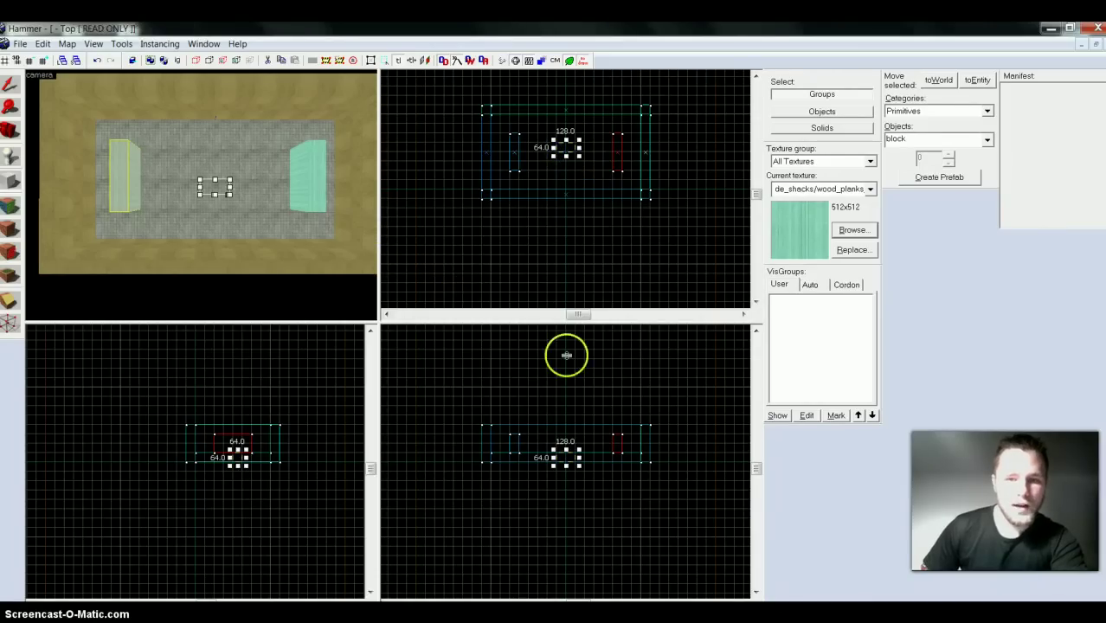
pyautogui.moveTo(554, 457); pyautogui.dragTo(567, 431)
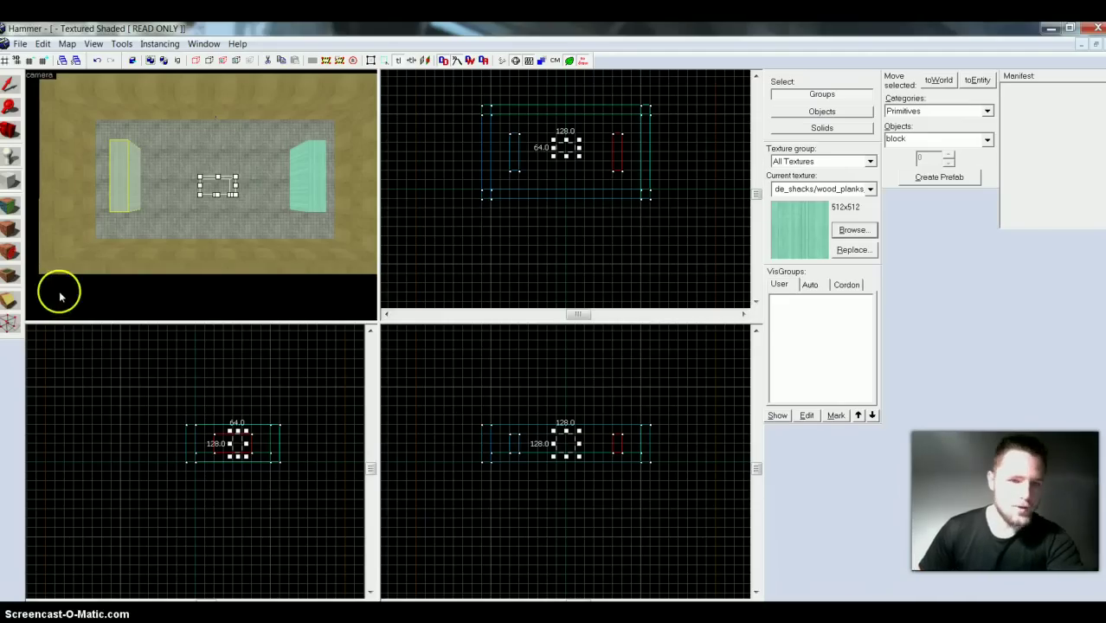
pyautogui.press('Return')
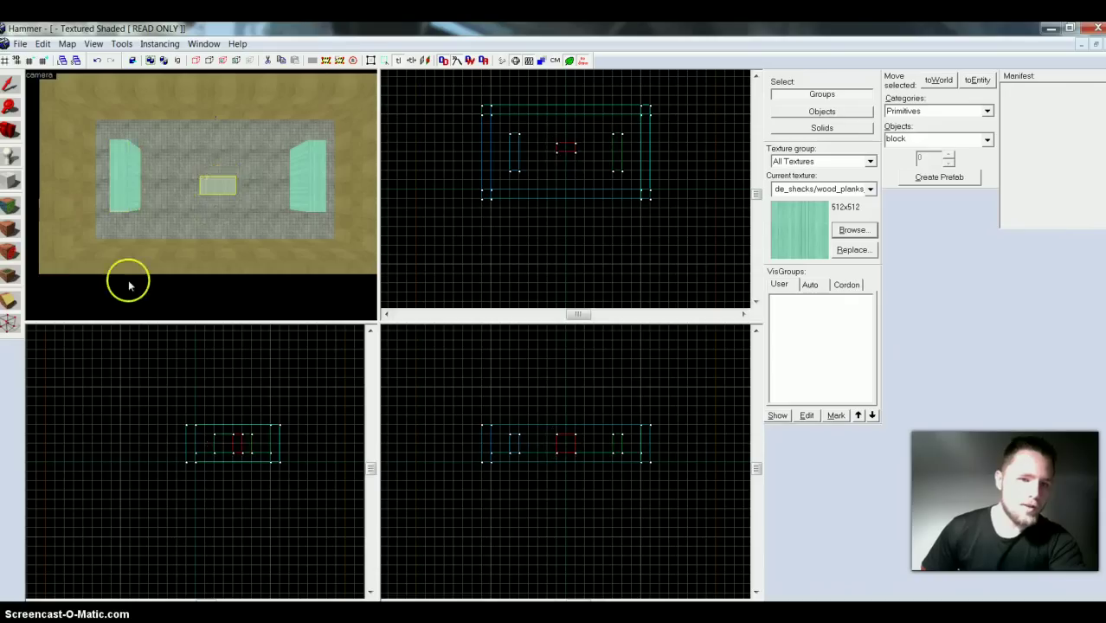
# Merge the centre block's corner vertices facing the back wall at that edge's midpoint to make it a triangular prism.
pyautogui.click(10, 323)
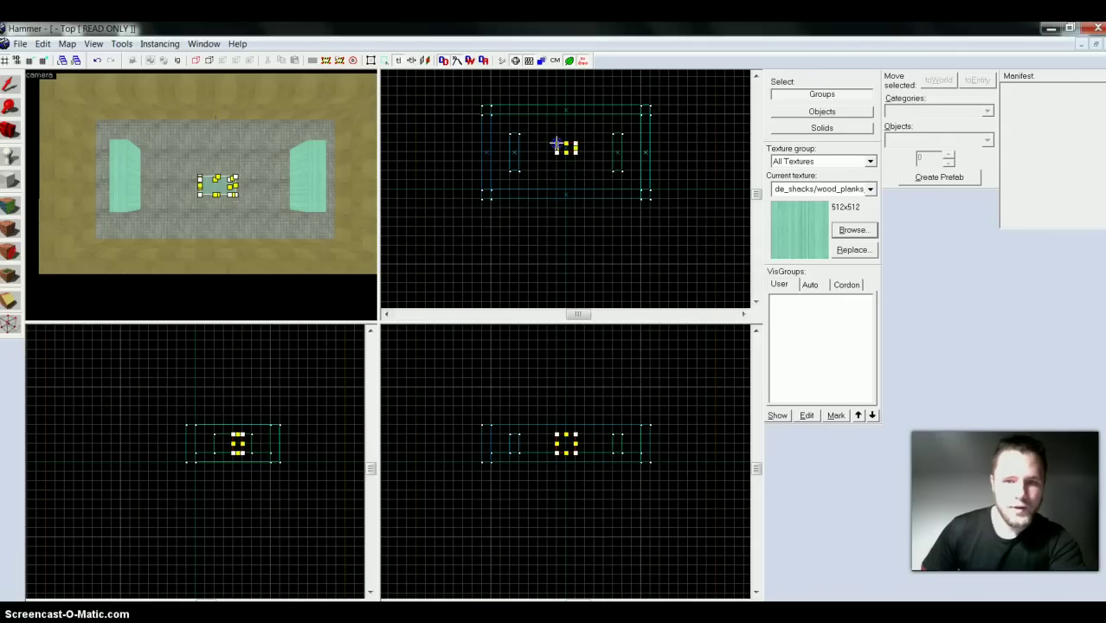
pyautogui.moveTo(572, 146); pyautogui.dragTo(567, 149)
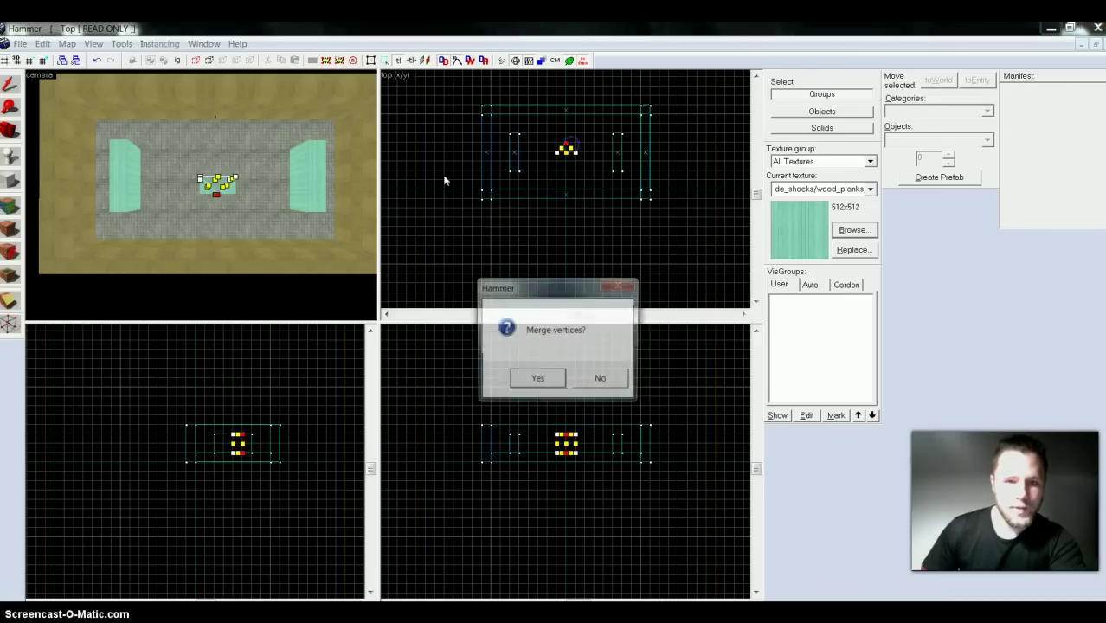
pyautogui.click(540, 376)
pyautogui.click(361, 185)
# Create a block 128 units wide, 64 deep and 128 high against the flat front side of the centre triangle.
pyautogui.click(15, 178)
pyautogui.click(496, 160)
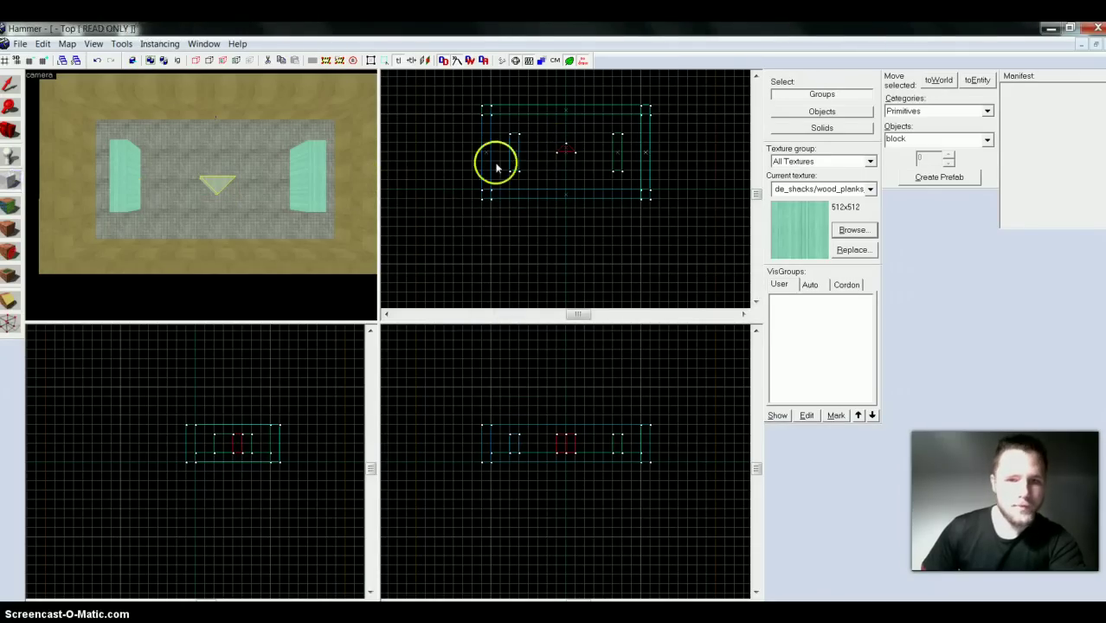
pyautogui.click(552, 156)
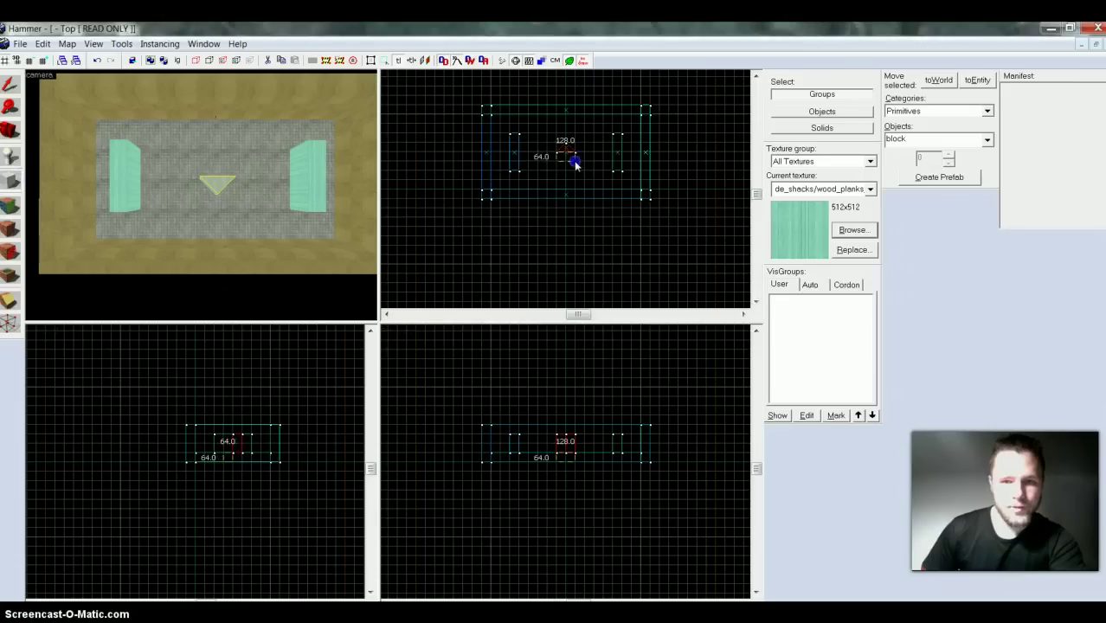
pyautogui.click(621, 409)
pyautogui.click(565, 457)
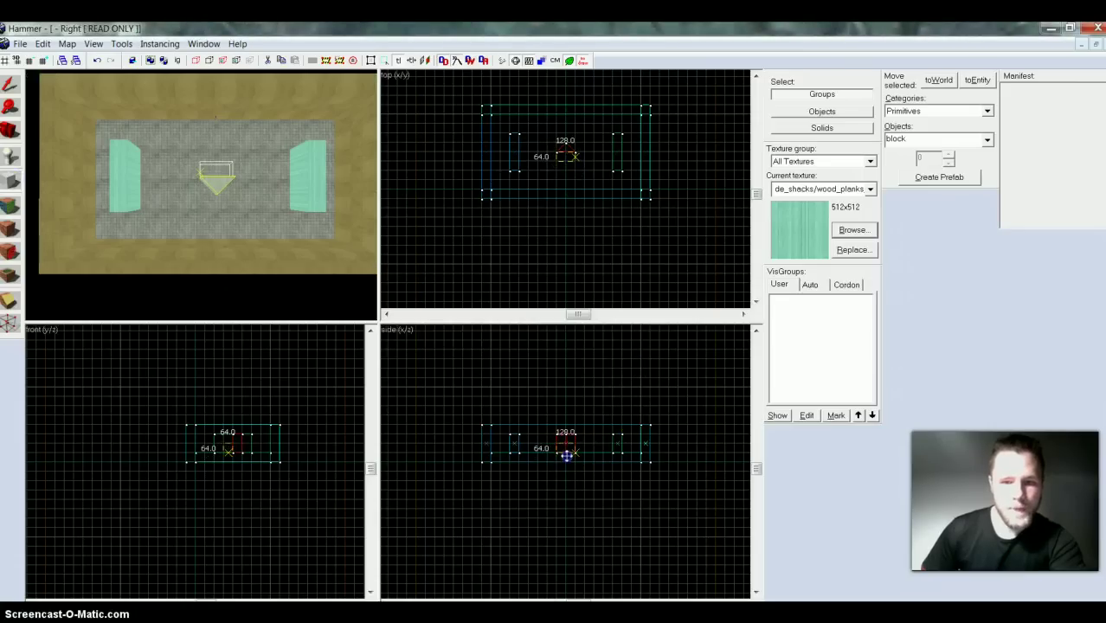
pyautogui.moveTo(567, 440); pyautogui.dragTo(567, 430)
pyautogui.press('Return')
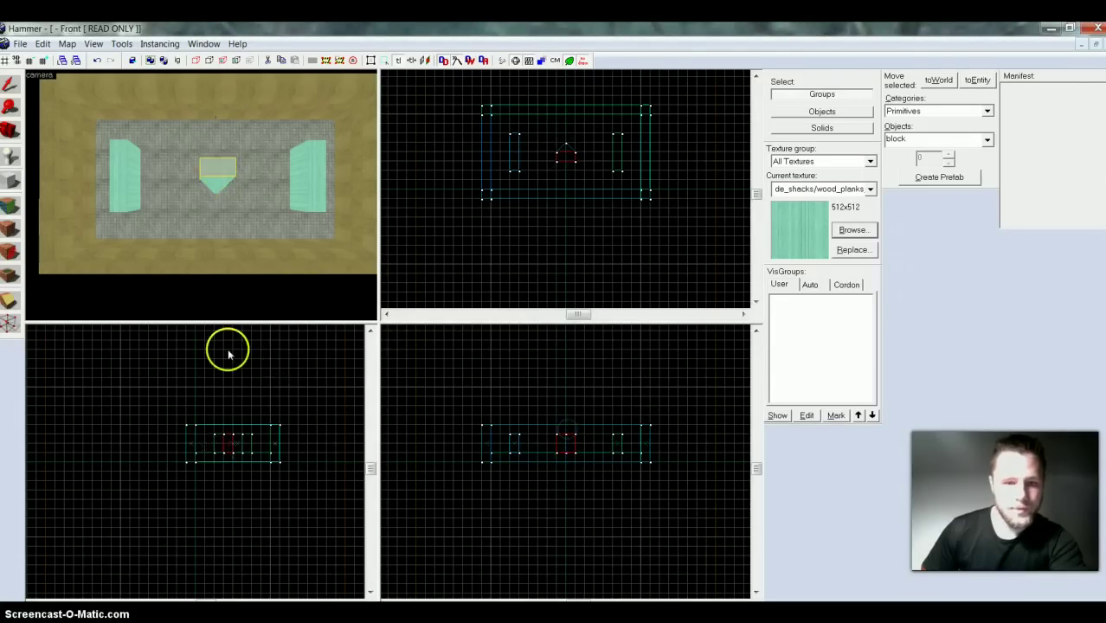
# Merge the new block's front corner vertices at that edge's midpoint so both centre blocks form a diamond.
pyautogui.click(7, 326)
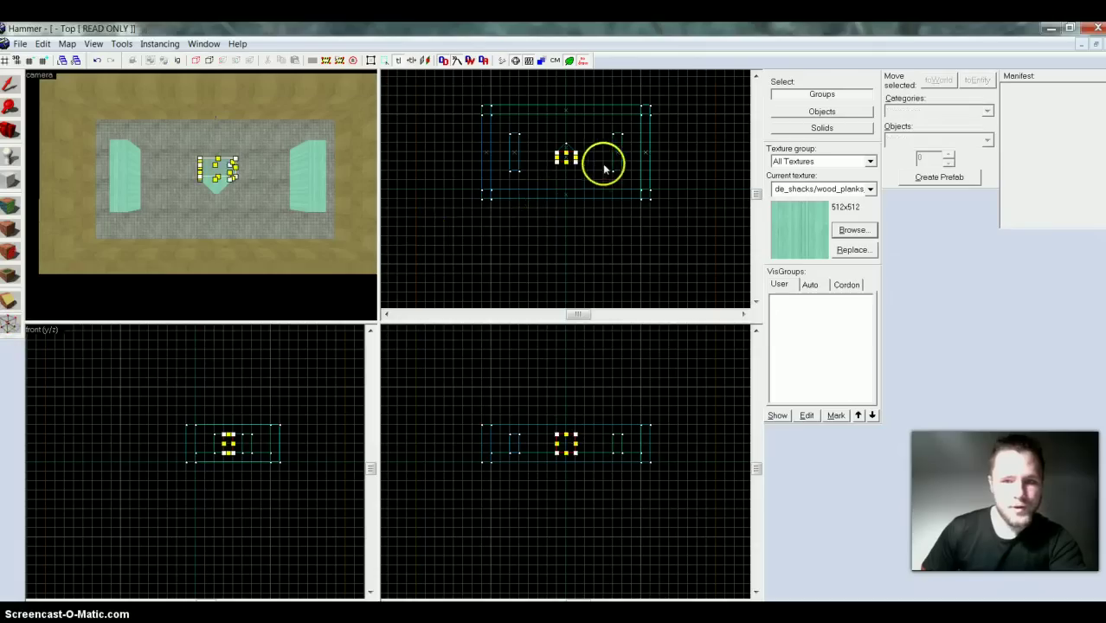
pyautogui.click(558, 161)
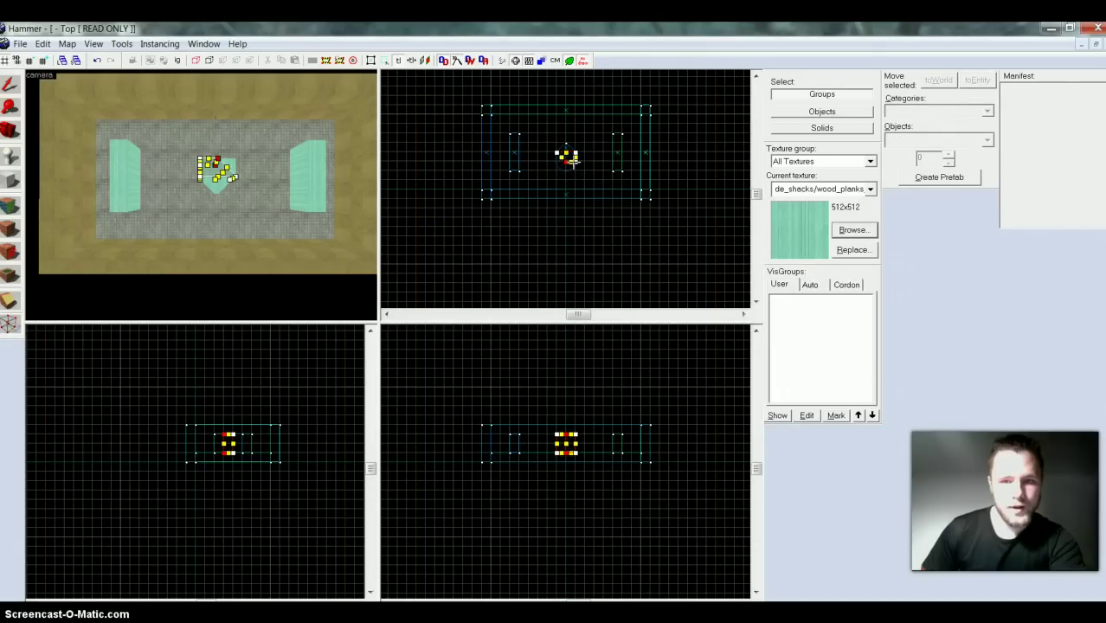
pyautogui.moveTo(571, 161); pyautogui.dragTo(567, 162)
pyautogui.press('Return')
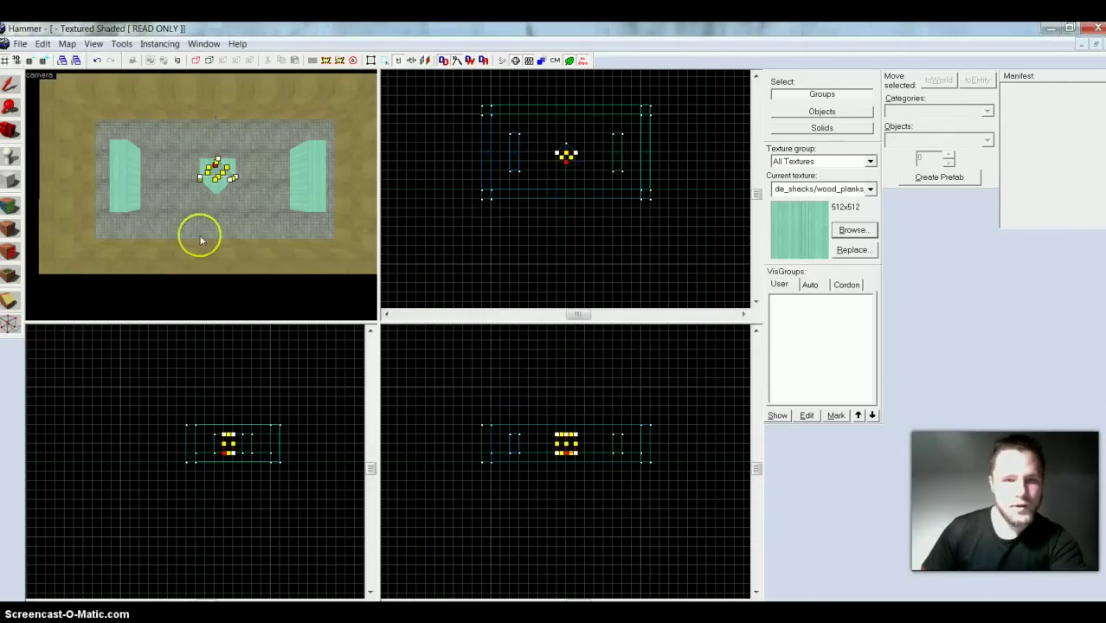
# Create a 128 by 128 unit block, 64 high, against the back wall and merge its front corner vertices into a triangle tip.
pyautogui.click(17, 181)
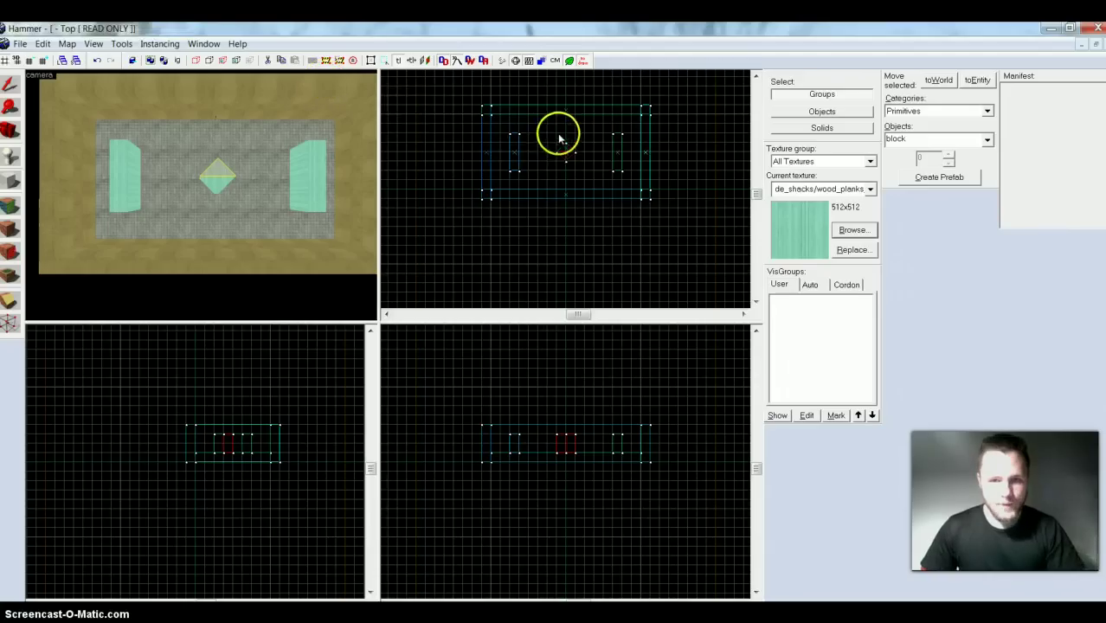
pyautogui.moveTo(558, 119); pyautogui.dragTo(576, 135)
pyautogui.press('Return')
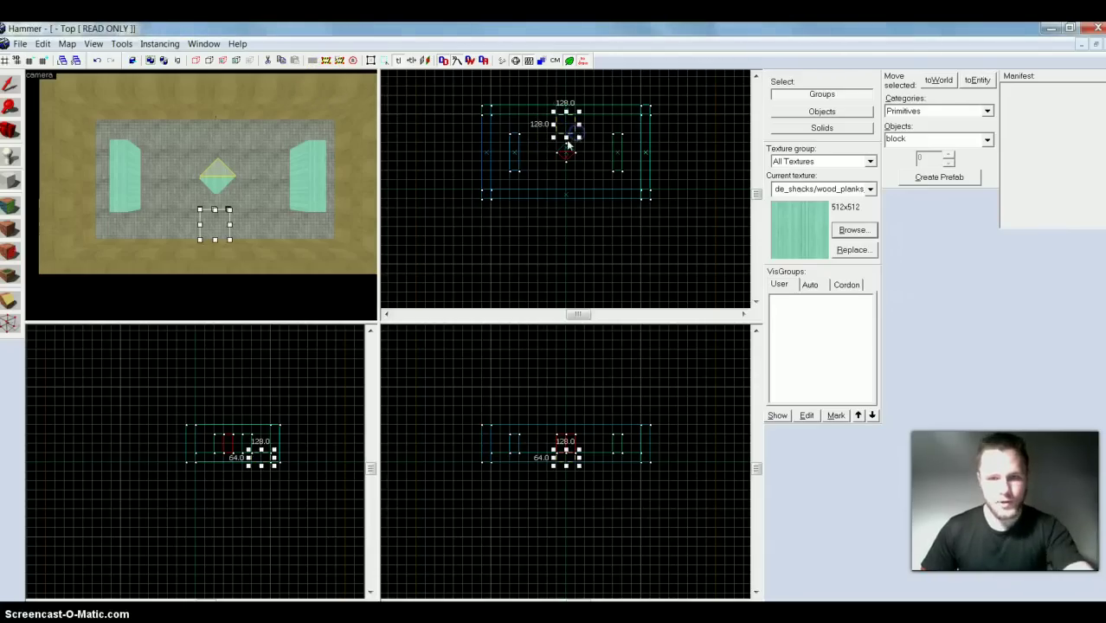
pyautogui.click(10, 303)
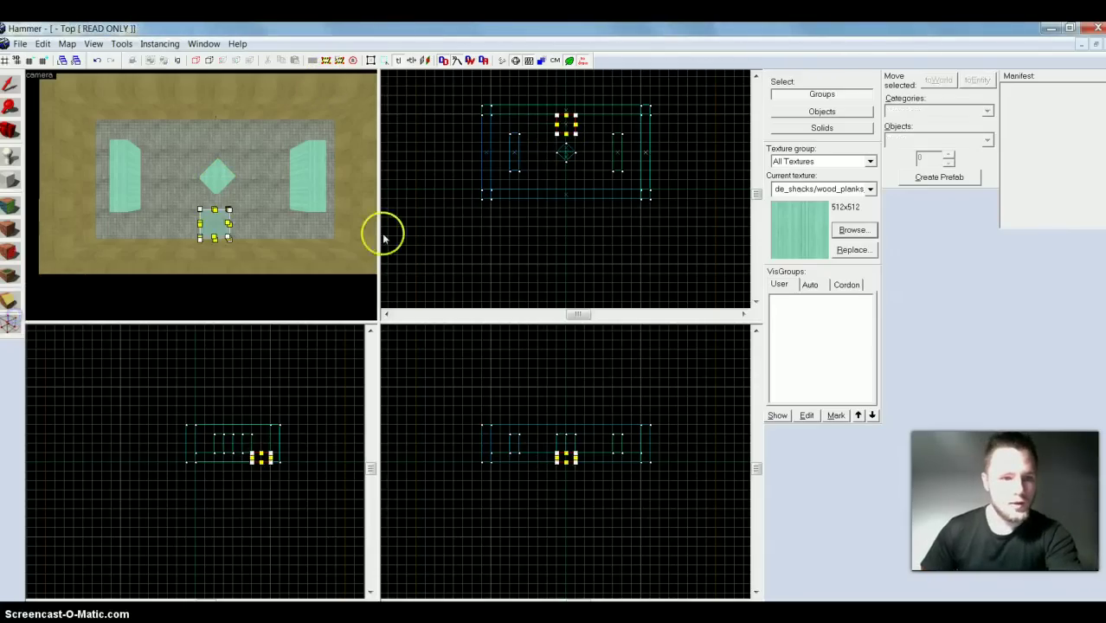
pyautogui.click(555, 134)
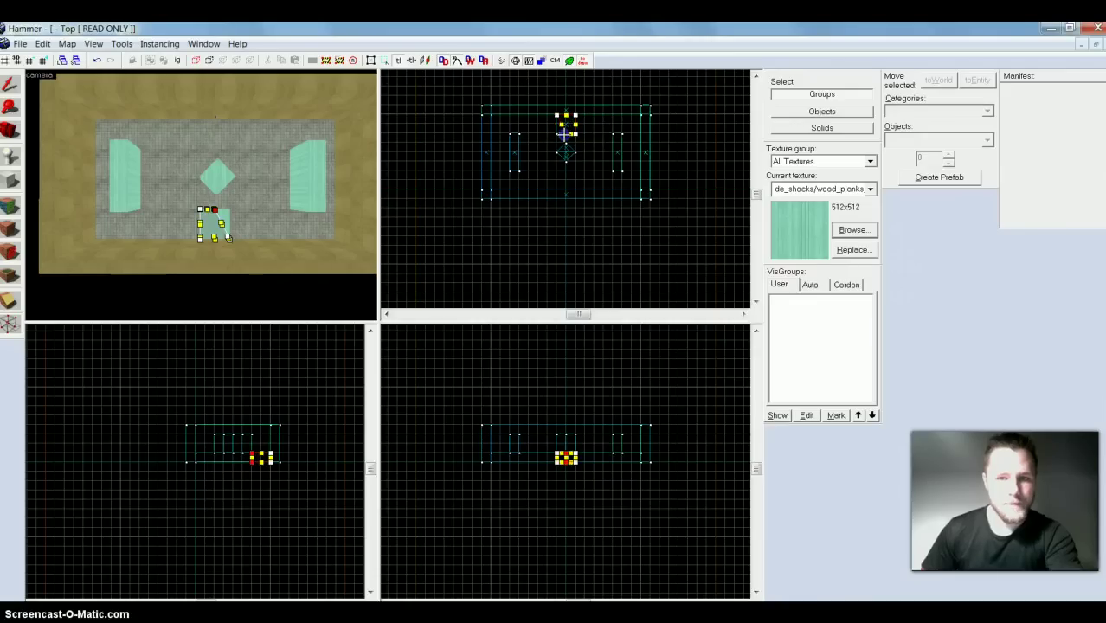
pyautogui.moveTo(567, 133); pyautogui.dragTo(567, 134)
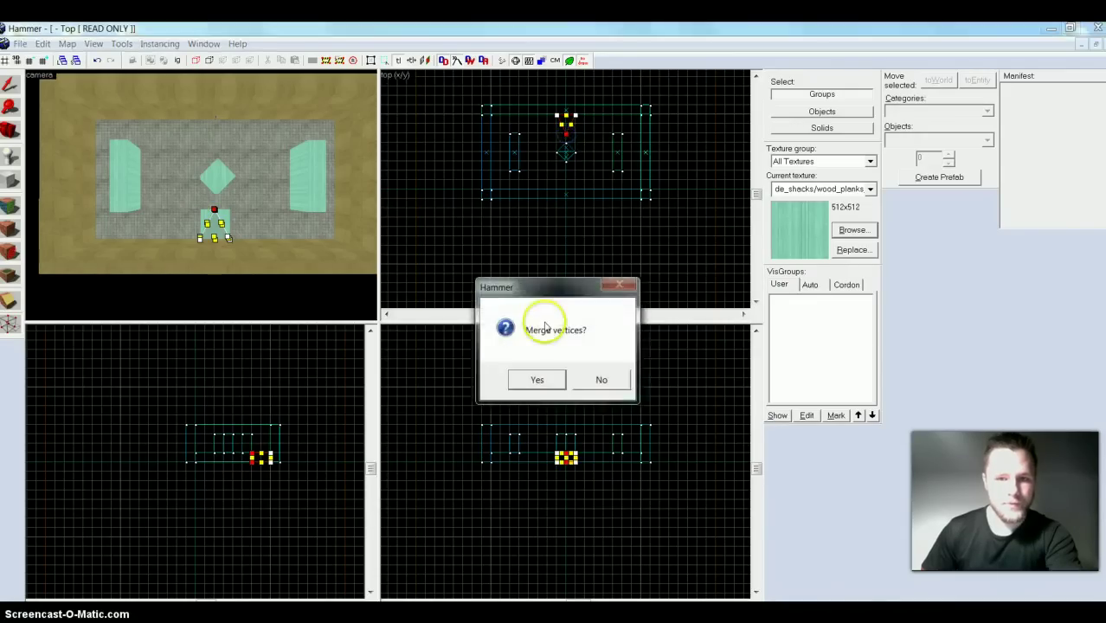
pyautogui.press('Return')
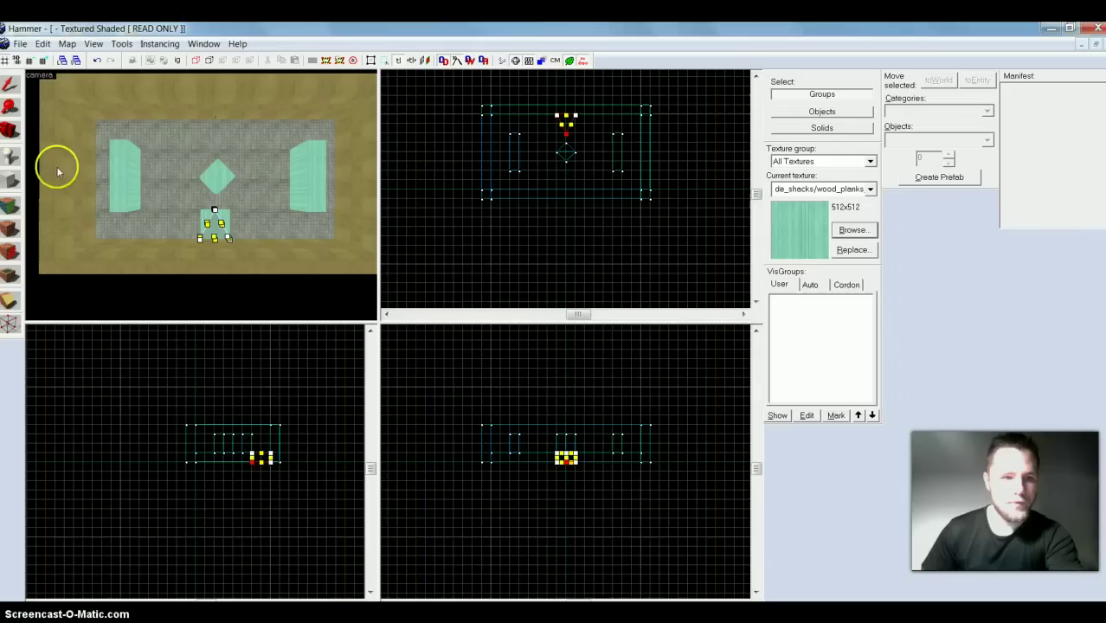
# Create a 128-unit cube on the floor between the left long block and the diamond, toward the front wall.
pyautogui.click(12, 178)
pyautogui.moveTo(256, 195)
pyautogui.mouseDown()
pyautogui.moveTo(253, 186)
pyautogui.moveTo(255, 195)
pyautogui.mouseUp()
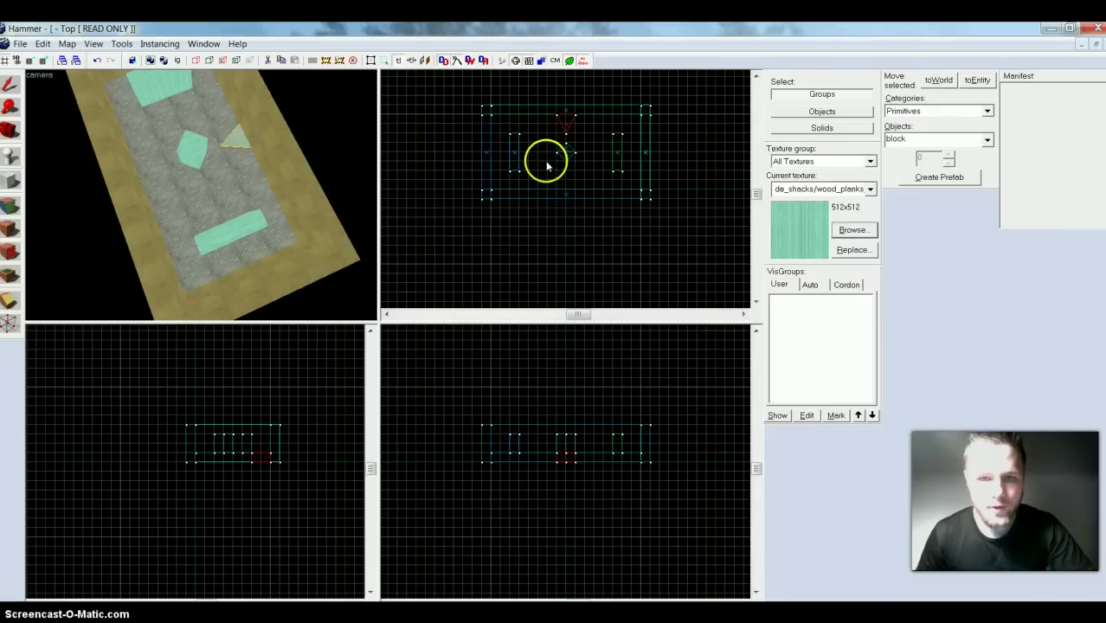
pyautogui.moveTo(530, 180); pyautogui.dragTo(526, 182)
pyautogui.moveTo(531, 440)
pyautogui.mouseDown()
pyautogui.moveTo(536, 460)
pyautogui.moveTo(537, 436)
pyautogui.mouseUp()
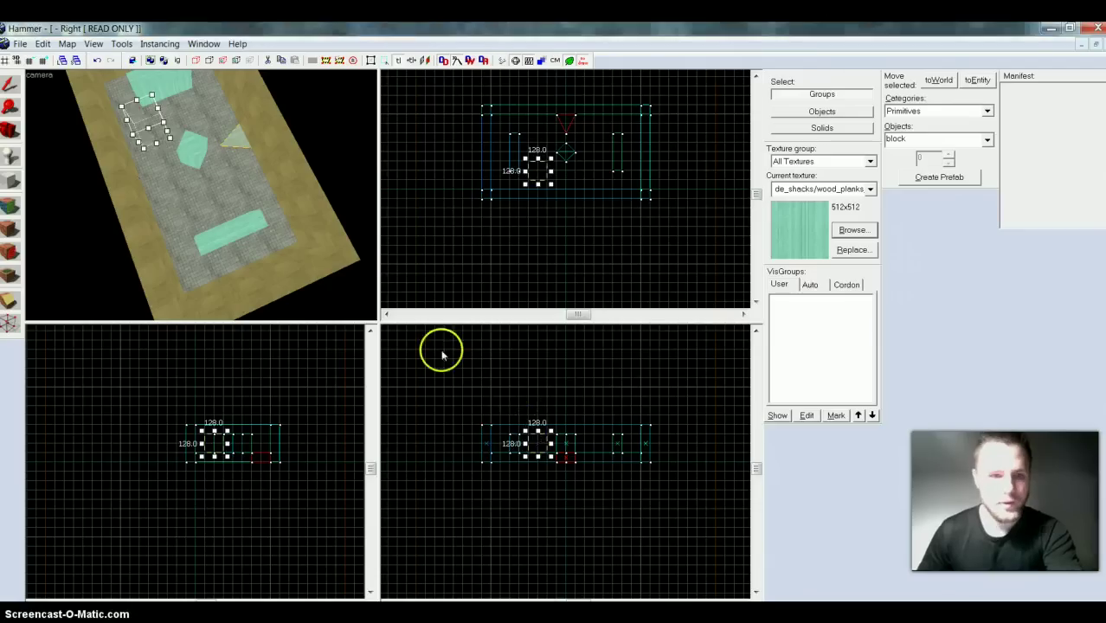
pyautogui.press('Return')
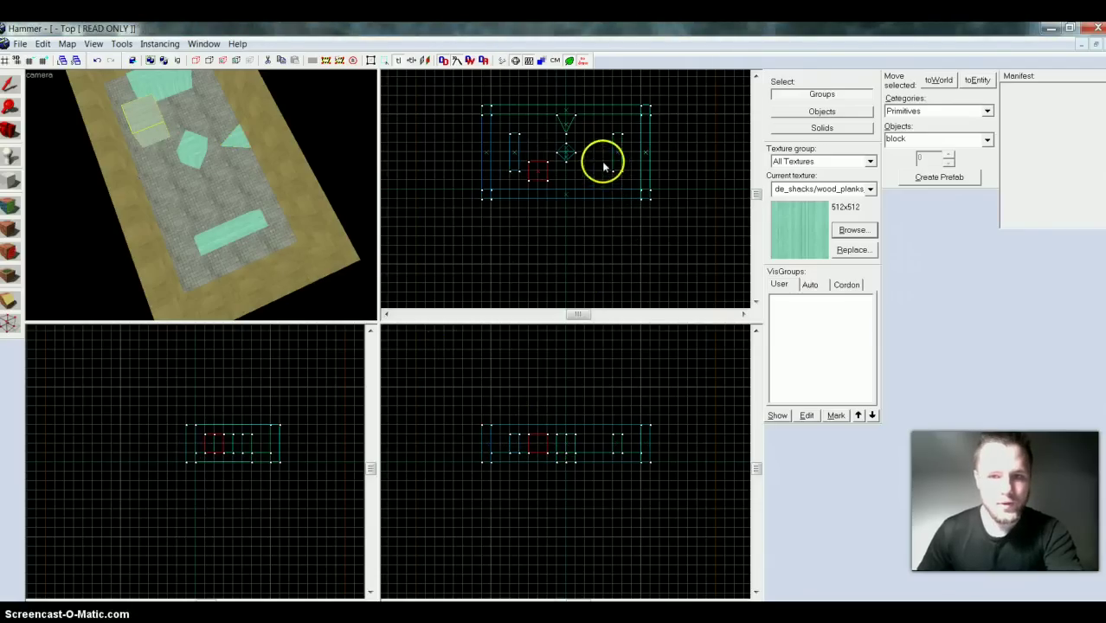
# Create a matching 128-unit cube mirrored on the diamond's right side and a 128 by 64 unit block, 64 high, centred at the front wall.
pyautogui.moveTo(589, 179); pyautogui.dragTo(587, 180)
pyautogui.moveTo(596, 458); pyautogui.dragTo(595, 433)
pyautogui.press('Return')
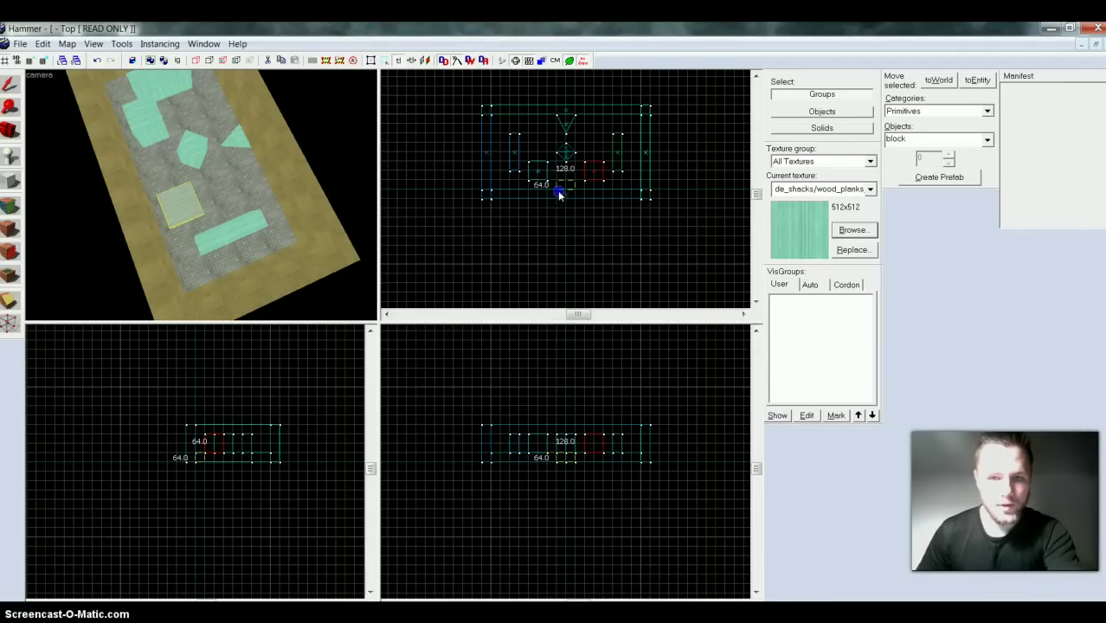
pyautogui.press('Return')
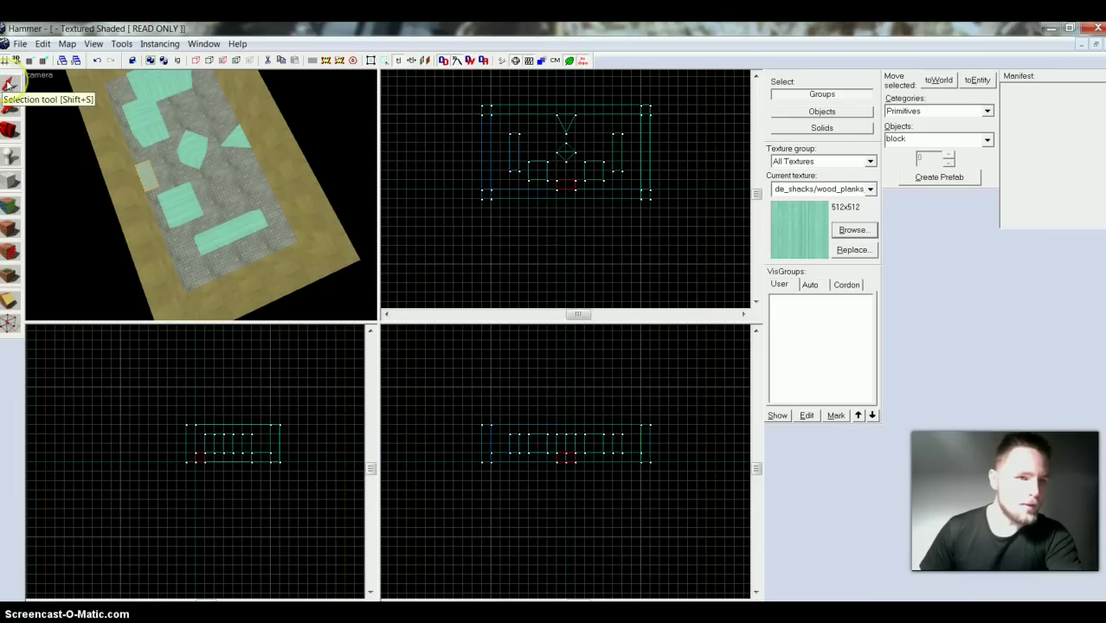
# Raise the front-wall block onto the floor at 128 units high and merge its inner corner vertices into a triangle tip.
pyautogui.click(8, 84)
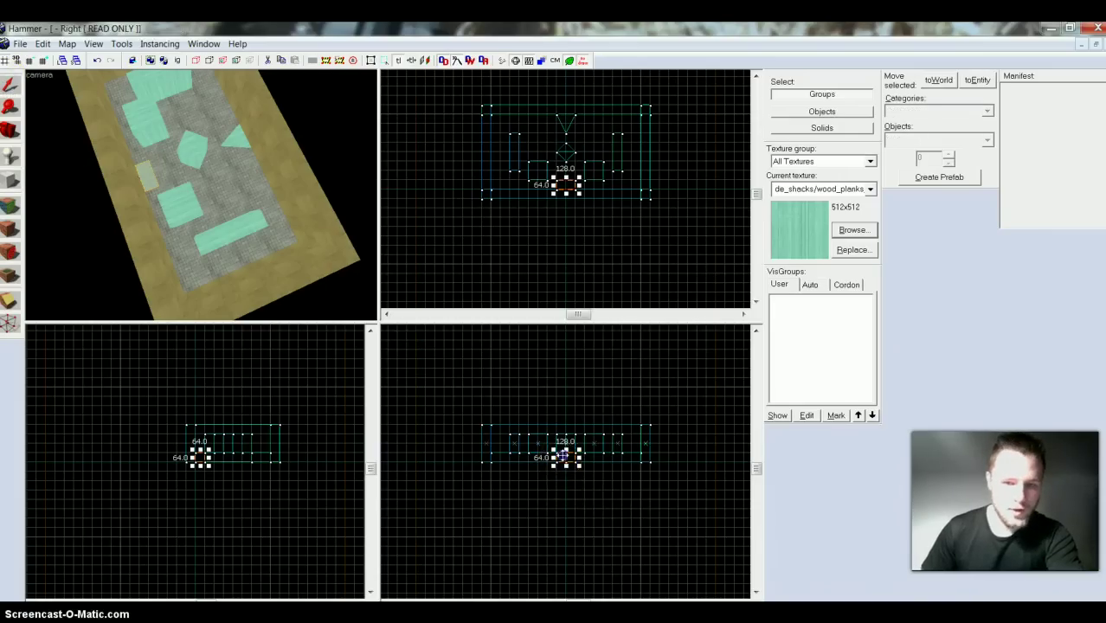
pyautogui.moveTo(563, 456); pyautogui.dragTo(566, 433)
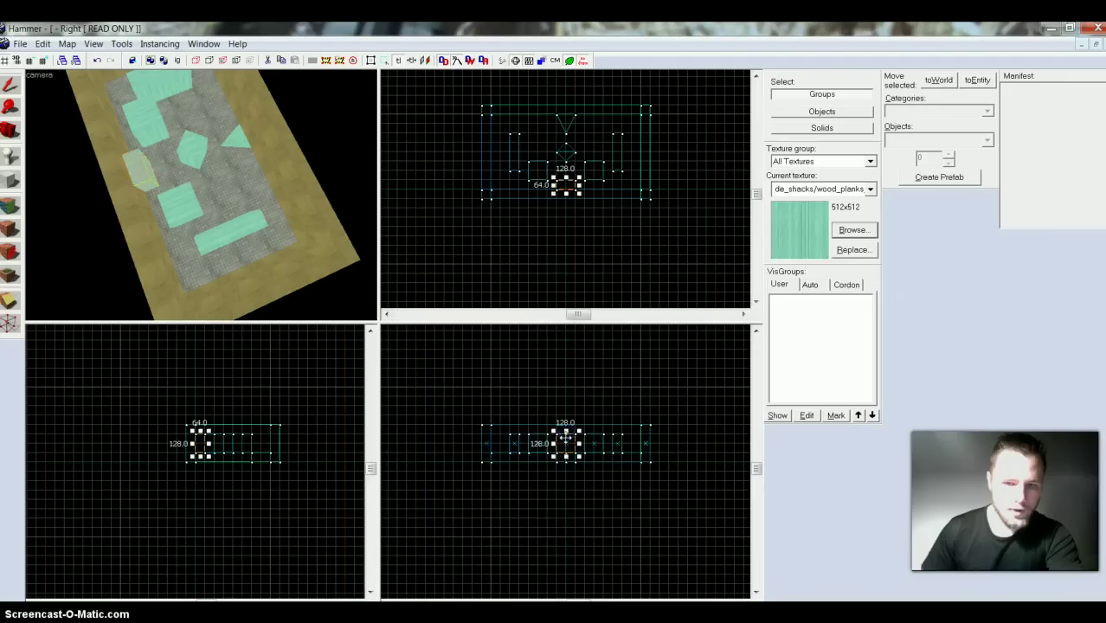
pyautogui.click(8, 324)
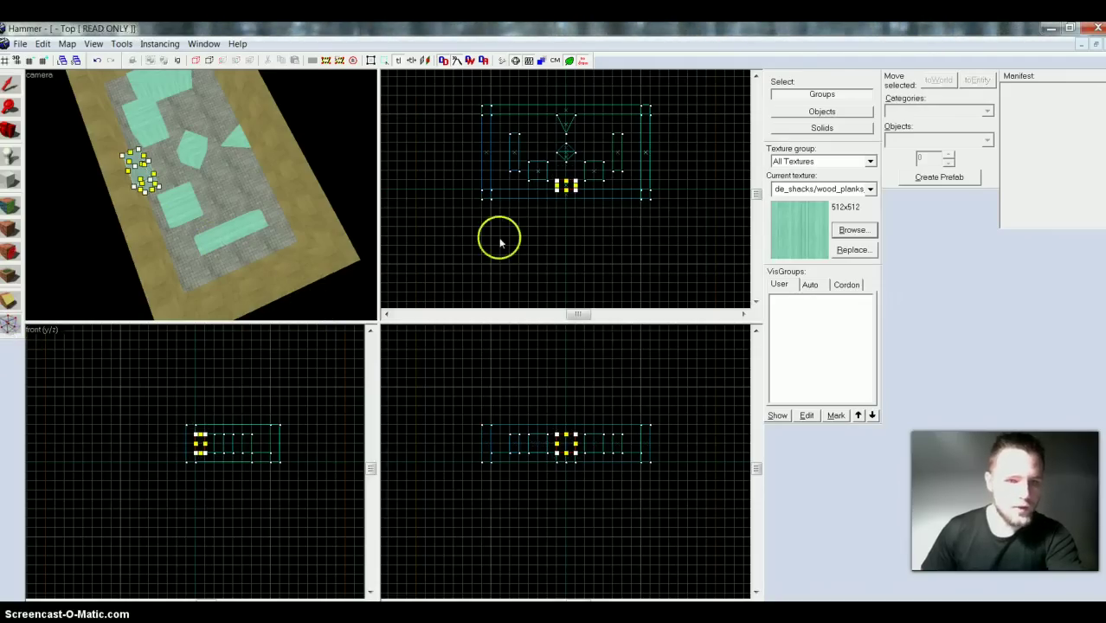
pyautogui.click(558, 181)
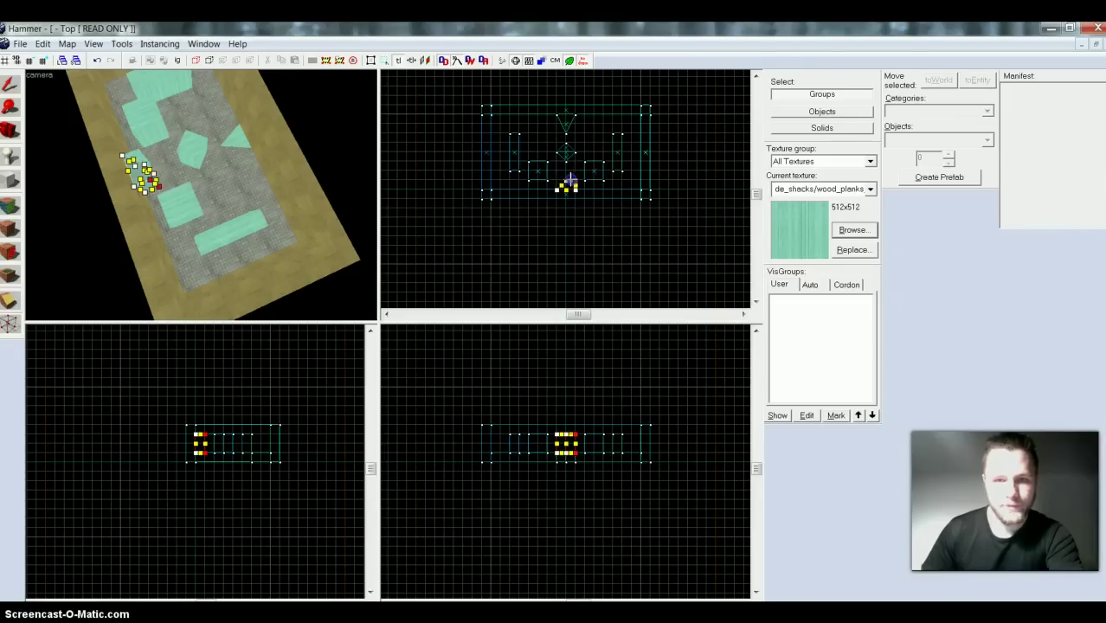
pyautogui.moveTo(571, 179); pyautogui.dragTo(566, 181)
pyautogui.press('Return')
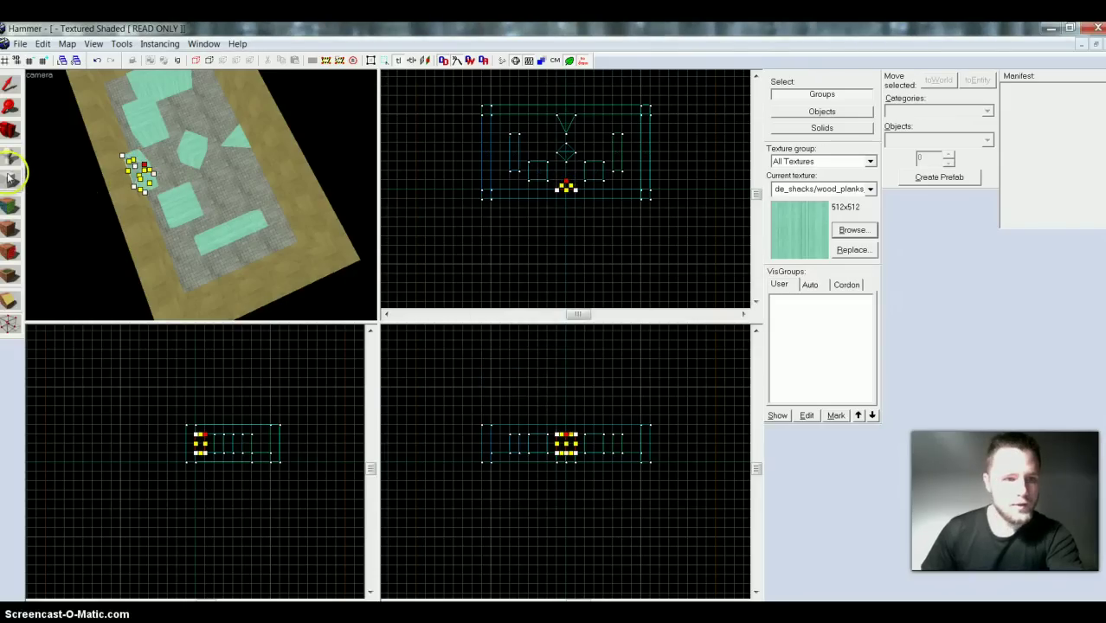
pyautogui.click(10, 177)
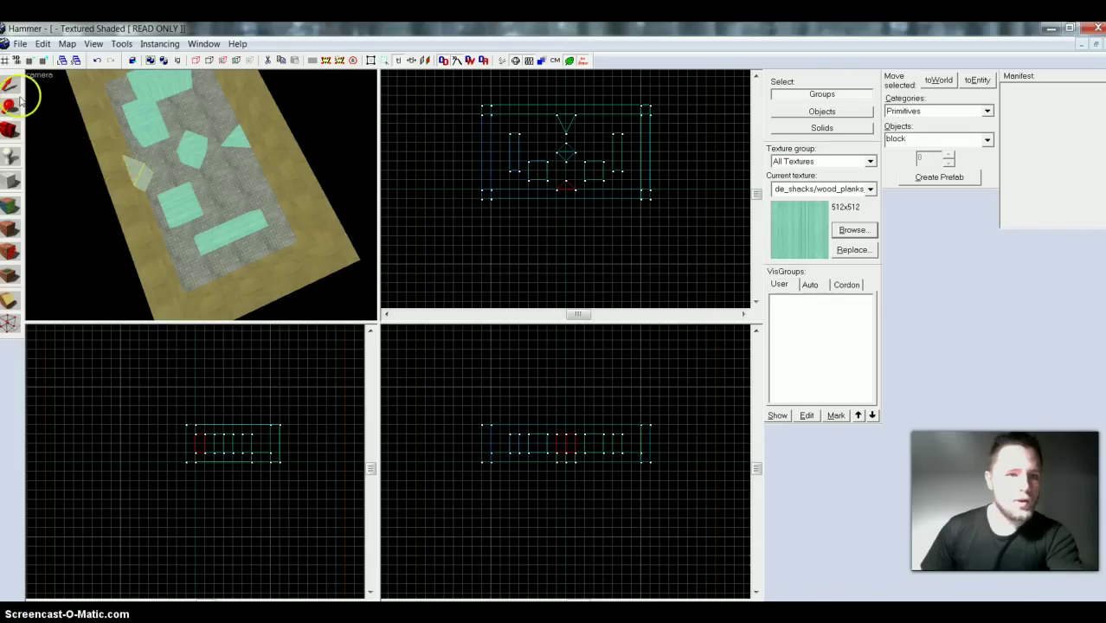
# Place an info_player_terrorist entity on the open floor to the right of the back-wall triangle block and select it.
pyautogui.click(9, 155)
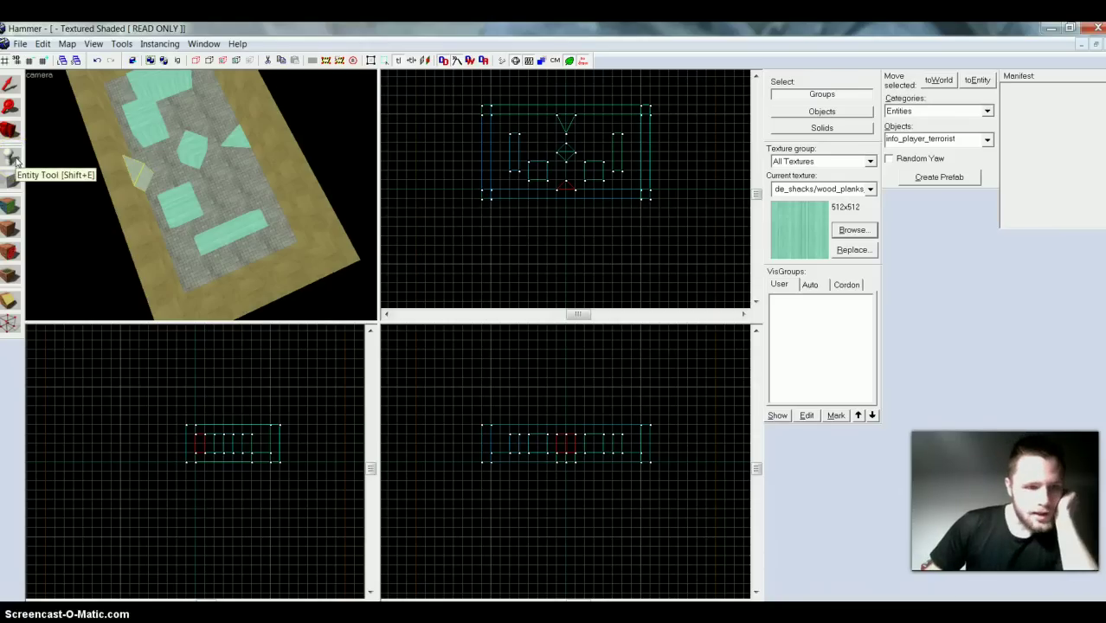
pyautogui.click(235, 188)
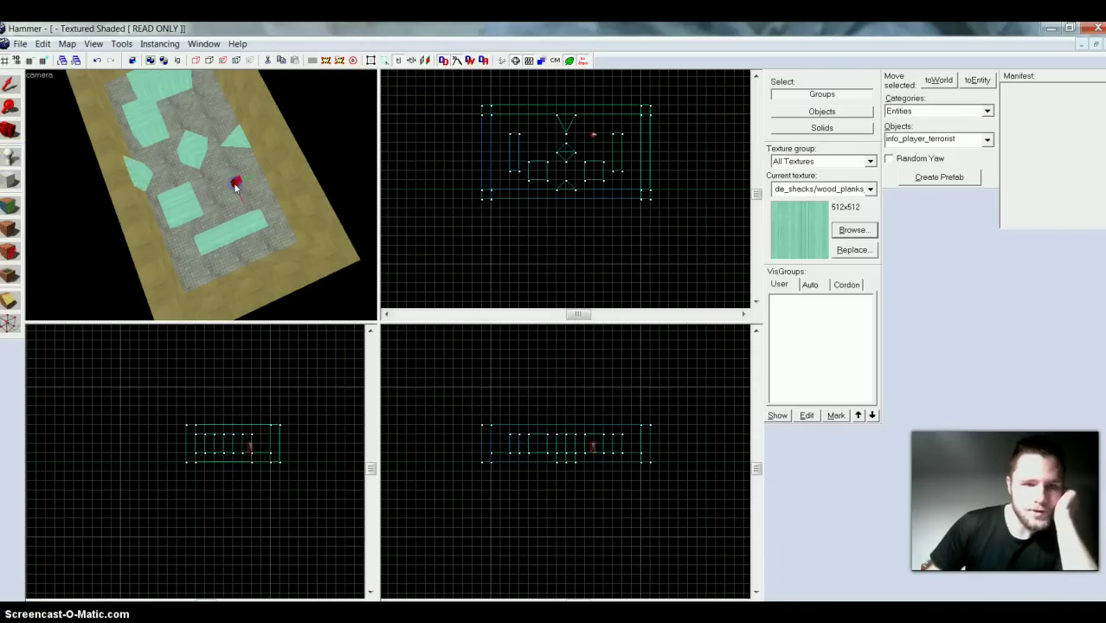
pyautogui.click(9, 85)
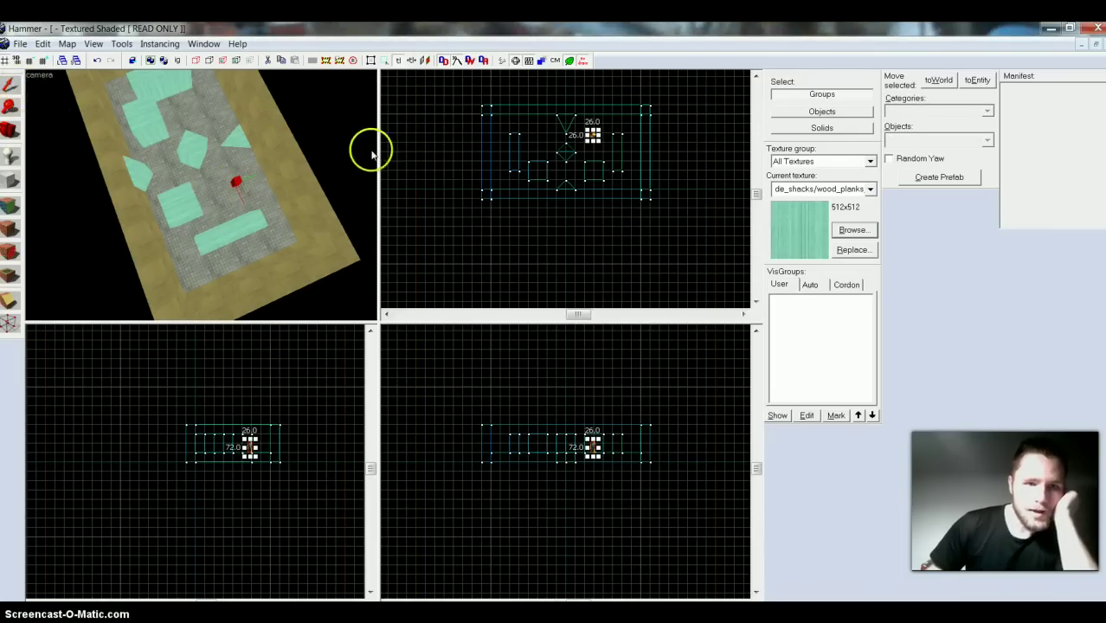
# Change the placed entity's class from info_player_terrorist to prop_static.
pyautogui.doubleClick(237, 184)
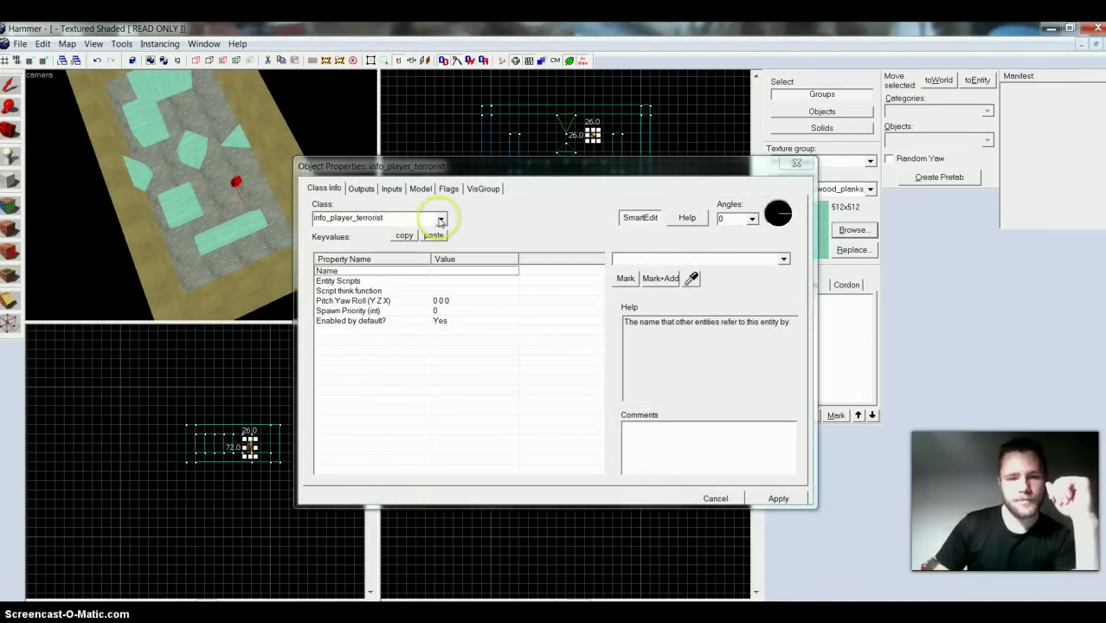
pyautogui.click(441, 219)
pyautogui.scroll(-3, 399, 268)
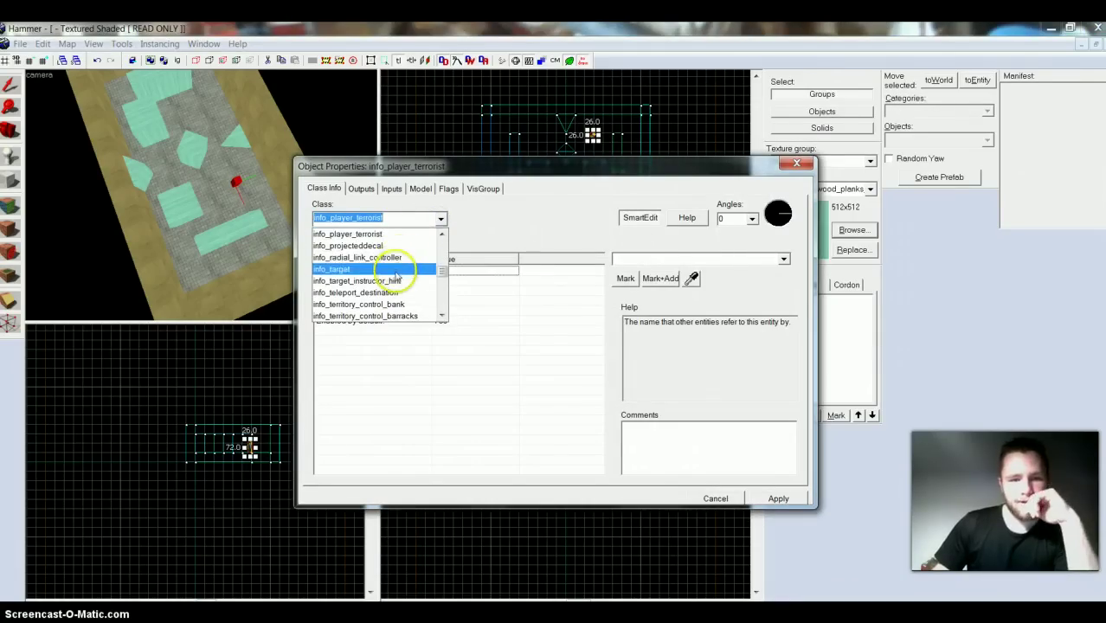
pyautogui.scroll(-15, 395, 277)
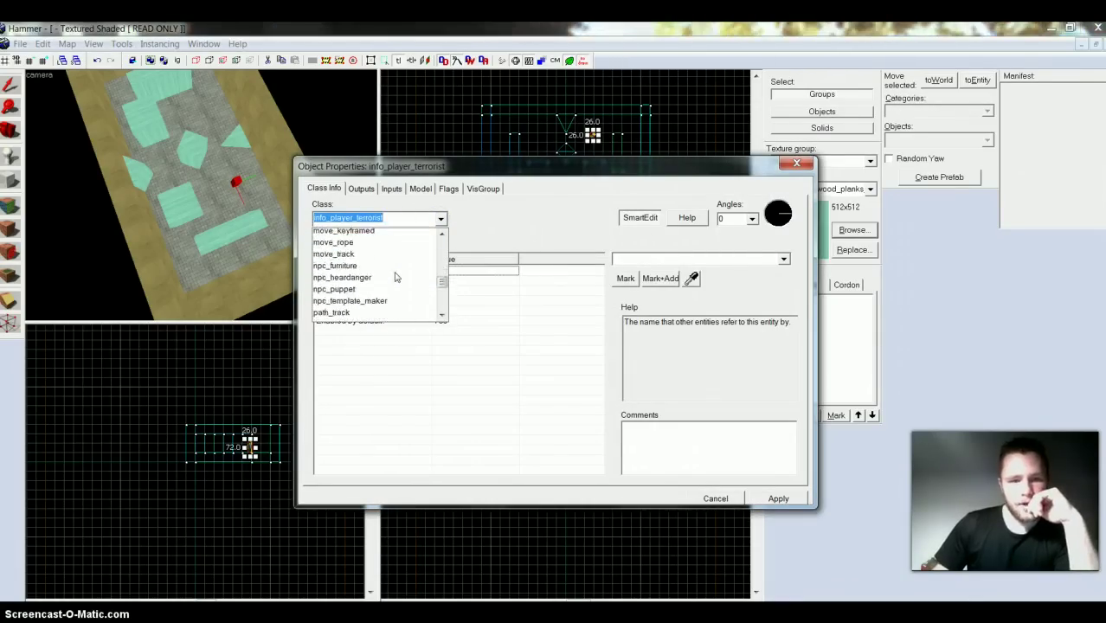
pyautogui.scroll(-15, 395, 277)
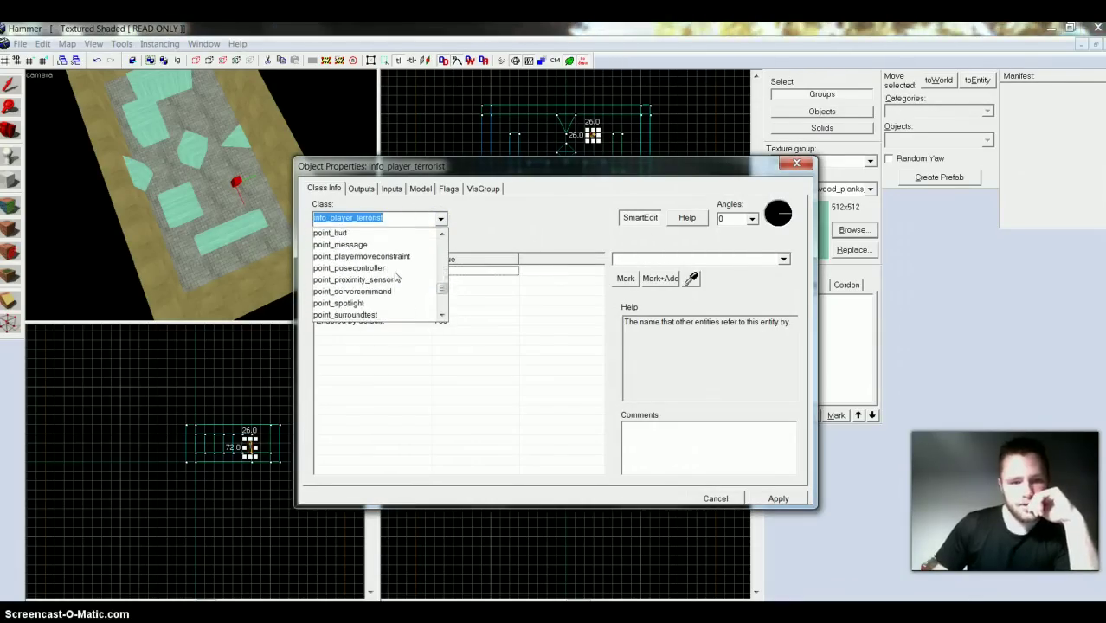
pyautogui.scroll(-8, 395, 277)
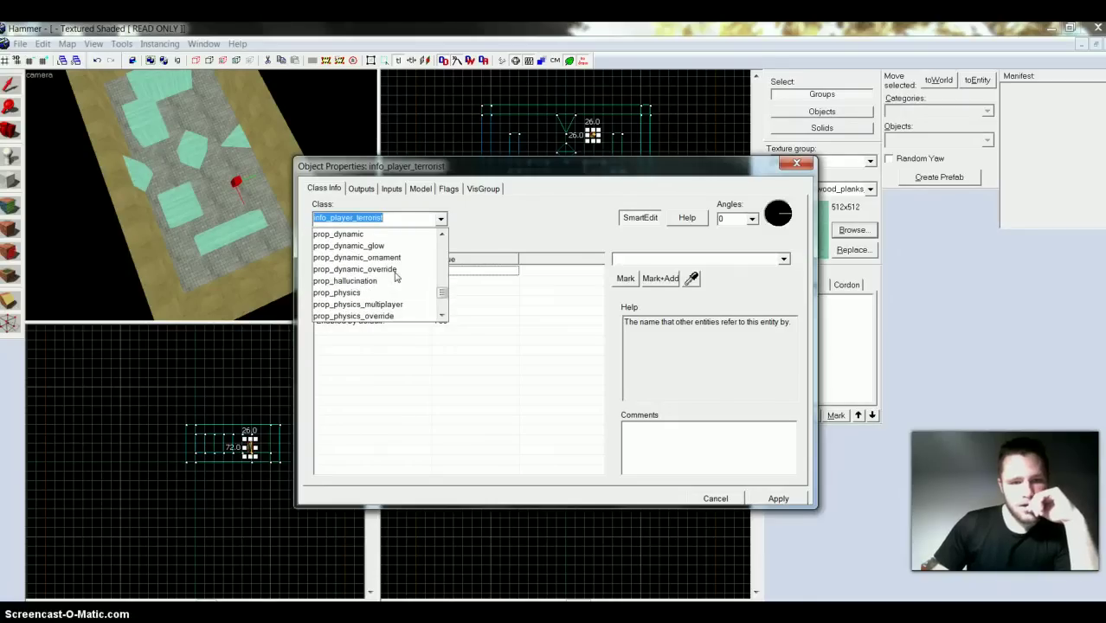
pyautogui.scroll(-2, 395, 278)
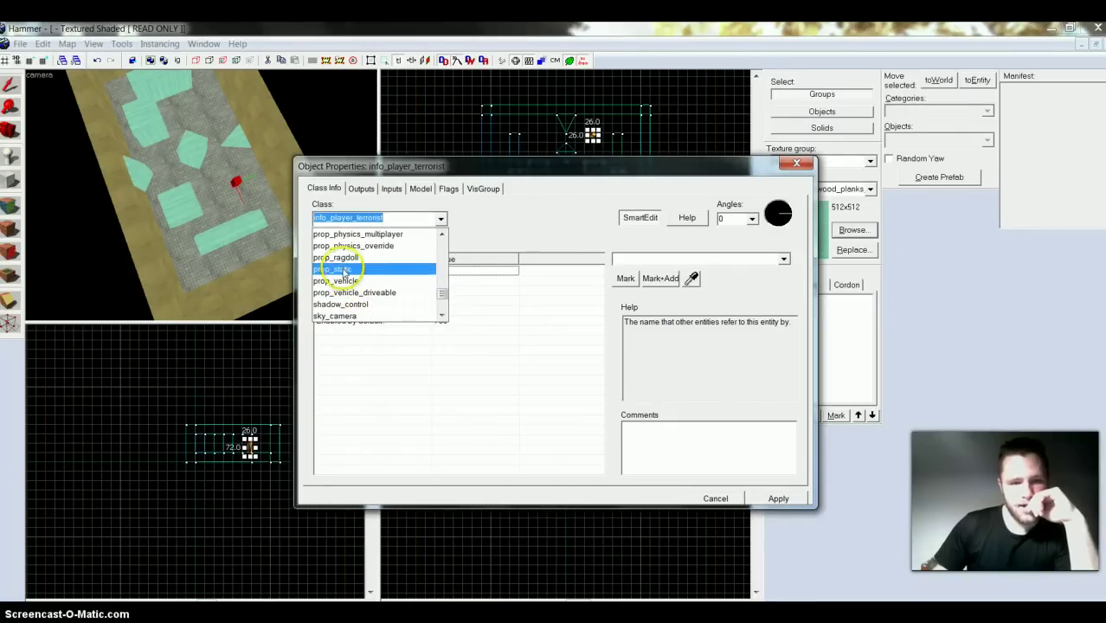
pyautogui.click(344, 271)
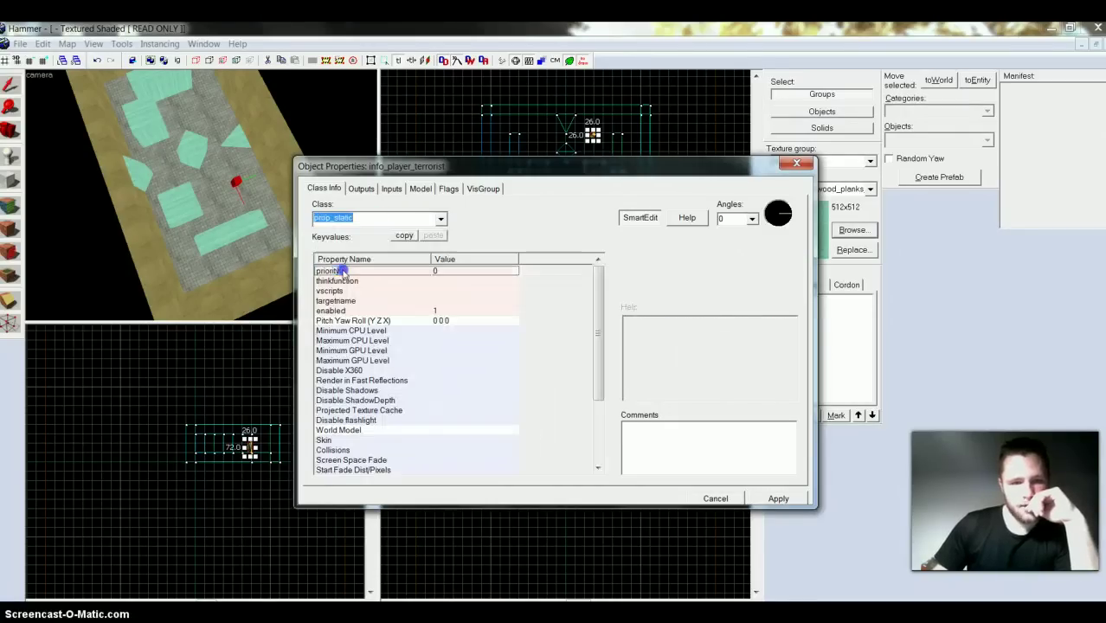
pyautogui.click(779, 498)
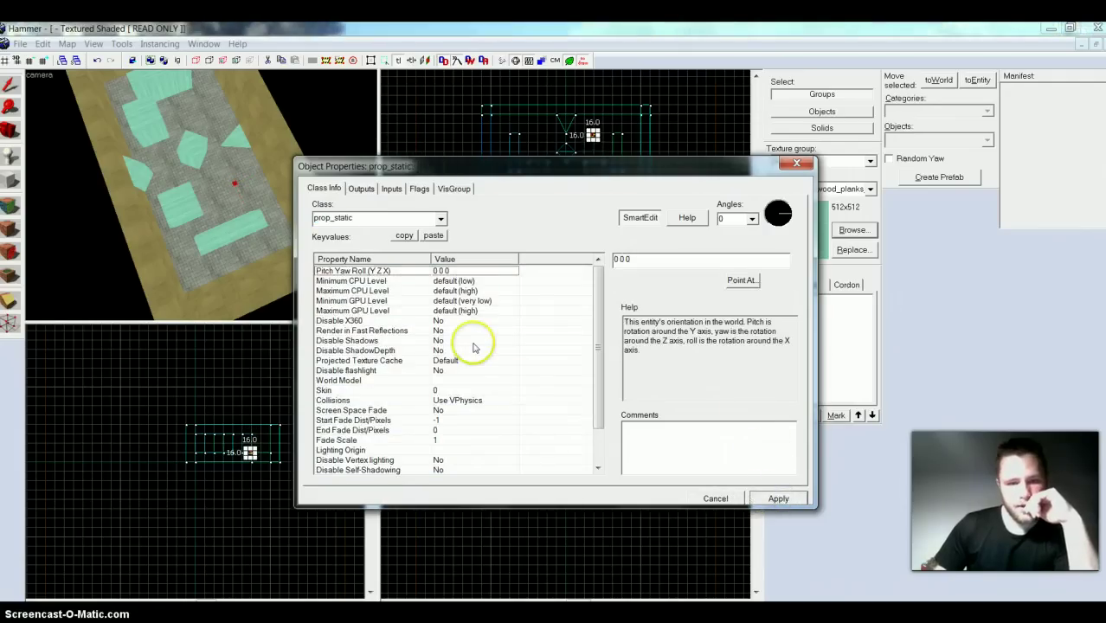
# Browse World Model options for the prop in folders such as props_industrial, props_downtown, props_trailers and props_wasteland.
pyautogui.doubleClick(358, 386)
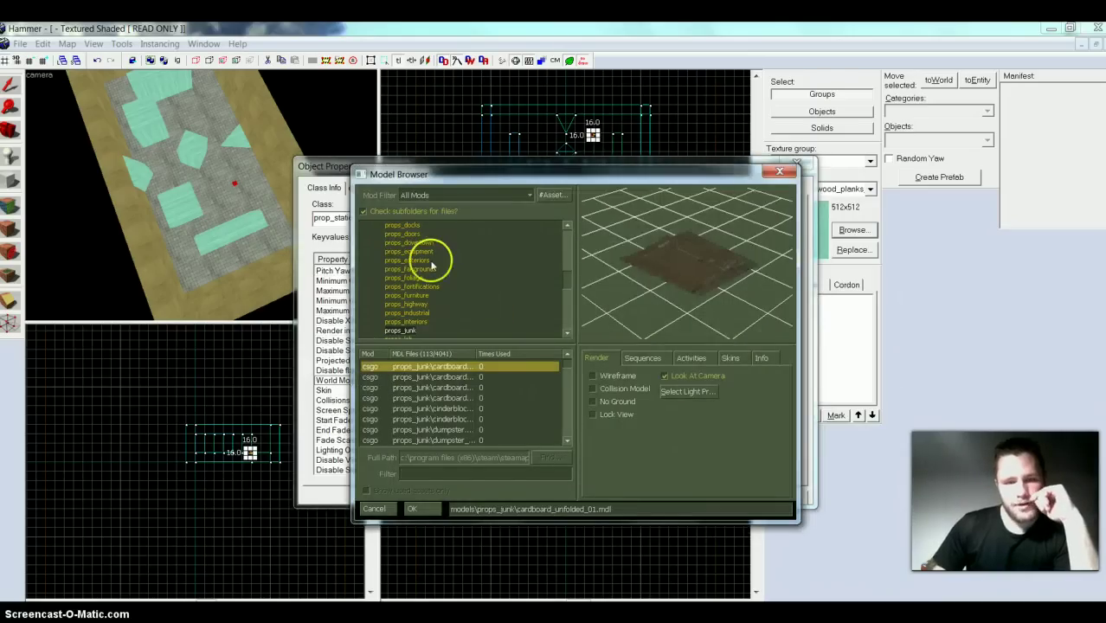
pyautogui.click(434, 295)
pyautogui.click(437, 314)
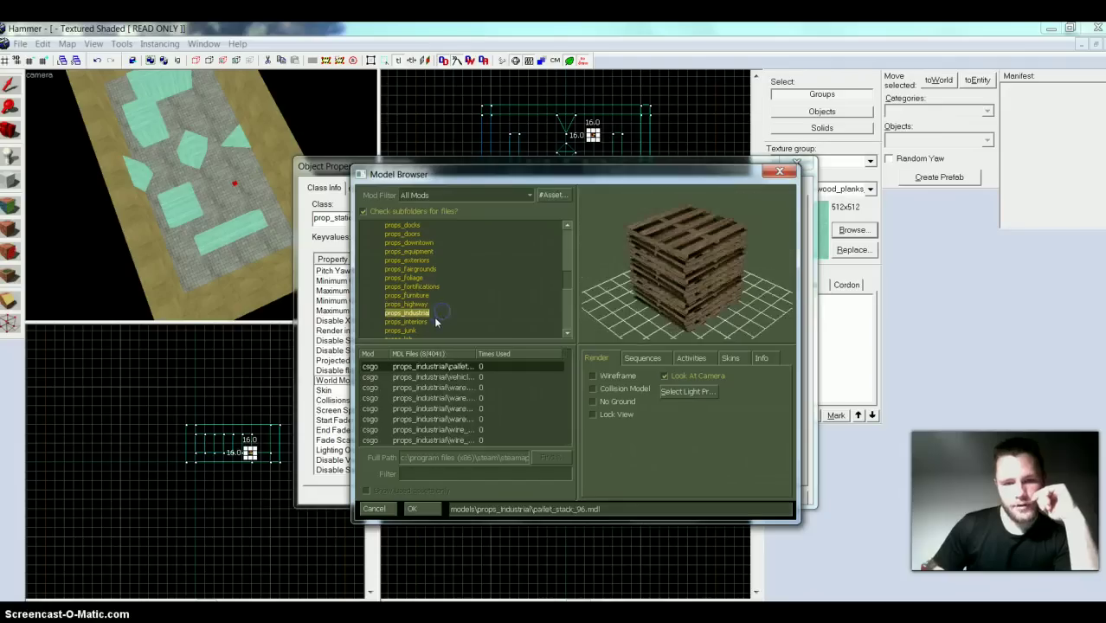
pyautogui.click(422, 278)
pyautogui.click(432, 243)
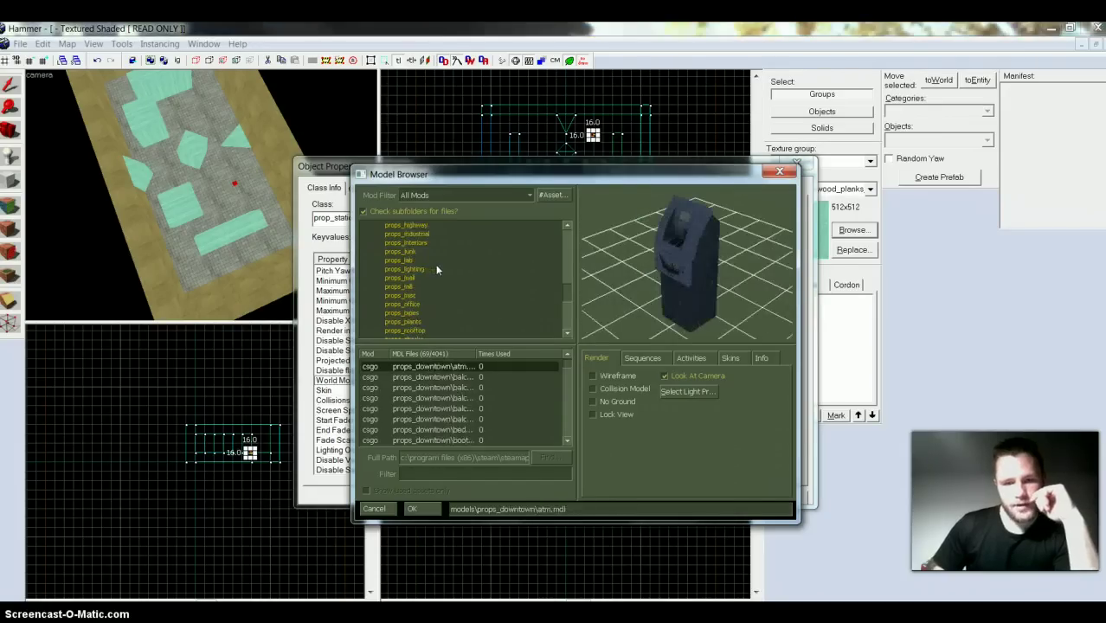
pyautogui.scroll(-4, 438, 271)
pyautogui.click(421, 322)
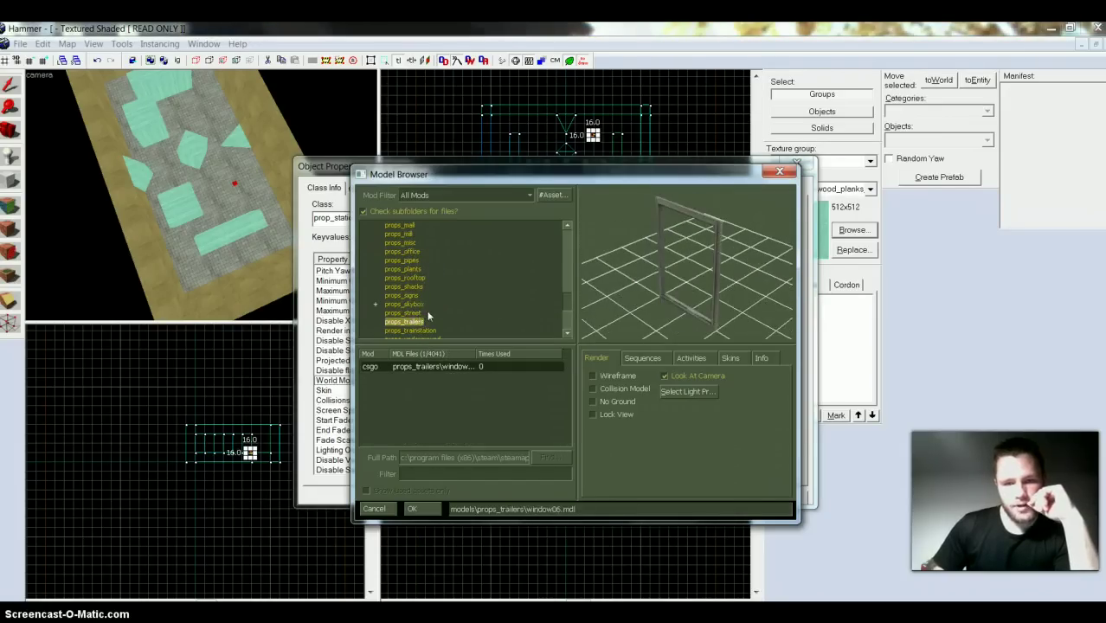
pyautogui.click(414, 313)
pyautogui.click(425, 304)
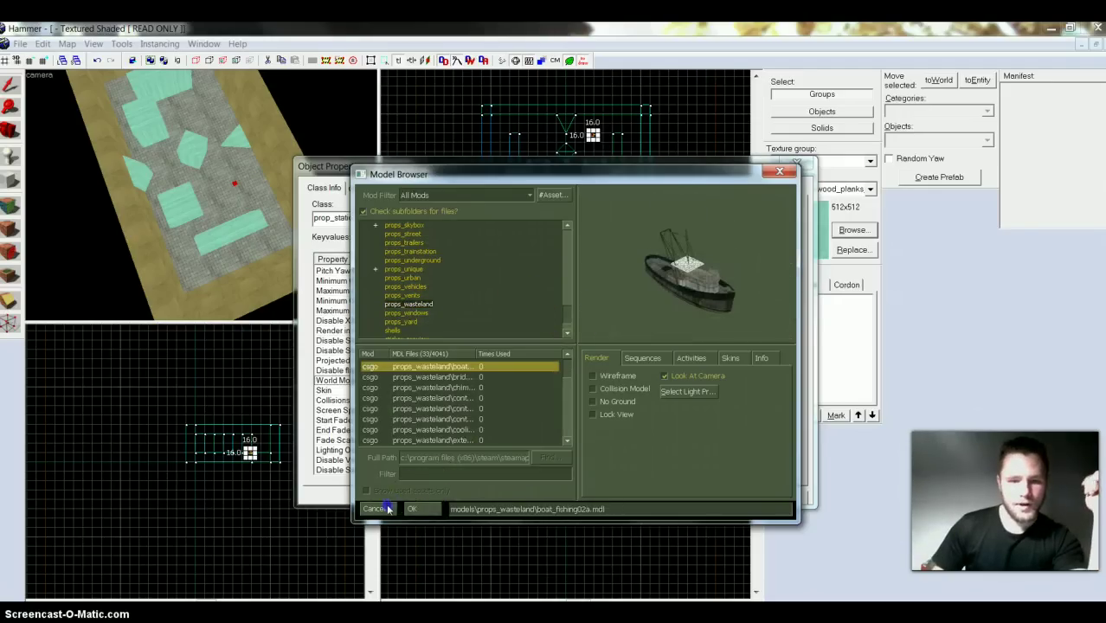
# Leave the model browser and entity properties without choosing a model and delete the prop_static entity.
pyautogui.click(374, 509)
pyautogui.click(797, 163)
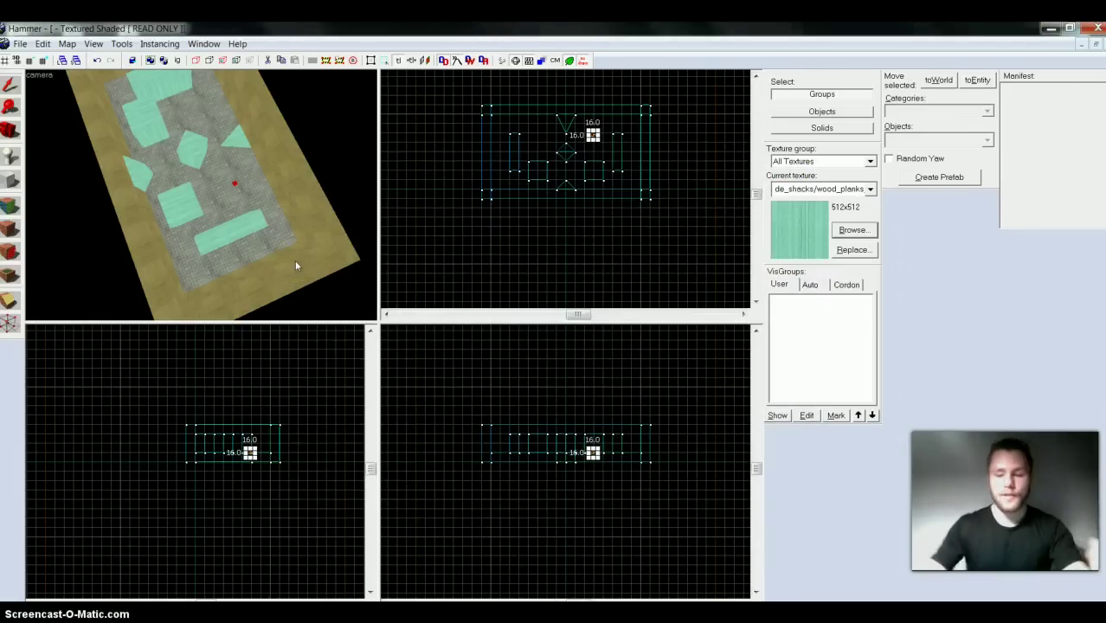
pyautogui.press('Escape')
pyautogui.click(211, 196)
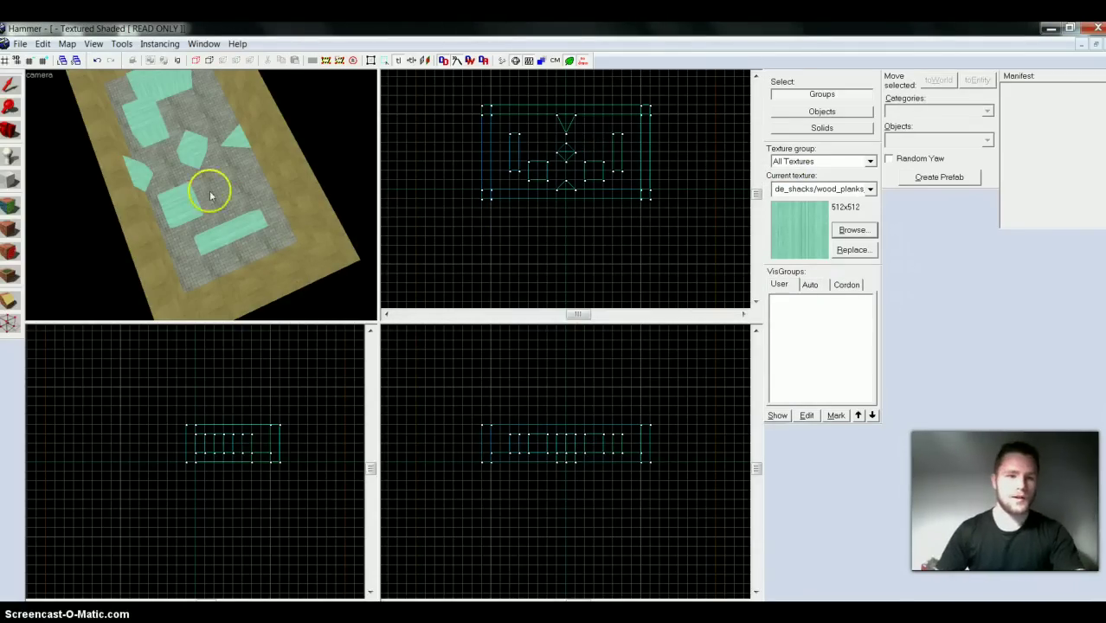
# Place three info_player_terrorist entities in a row on the floor between the right long block and the right end wall.
pyautogui.click(9, 160)
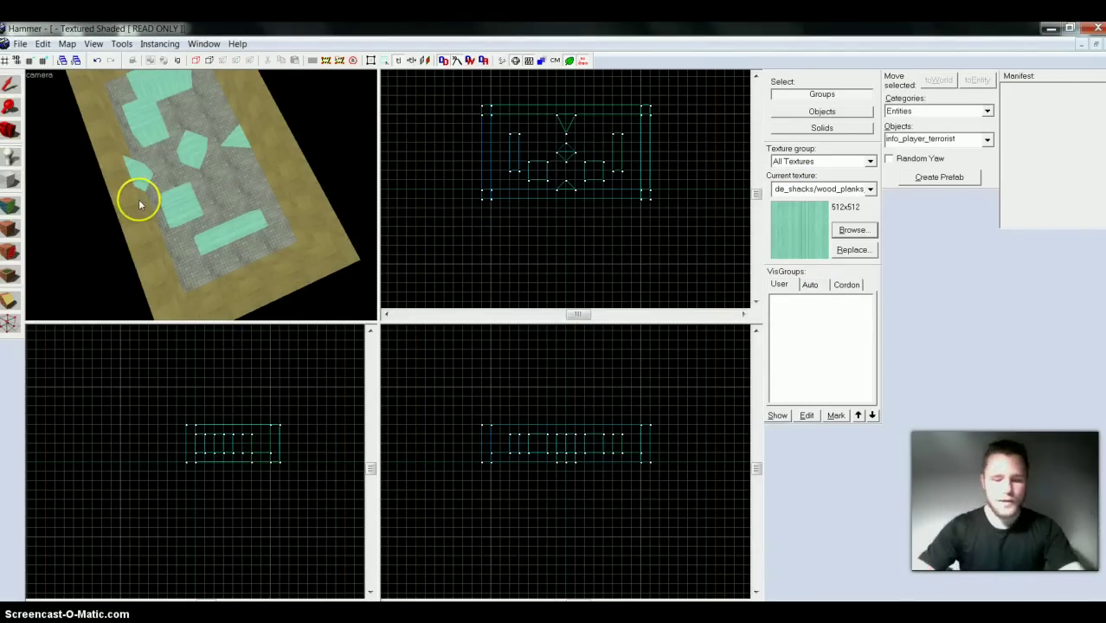
pyautogui.press('Left')
pyautogui.press('Right')
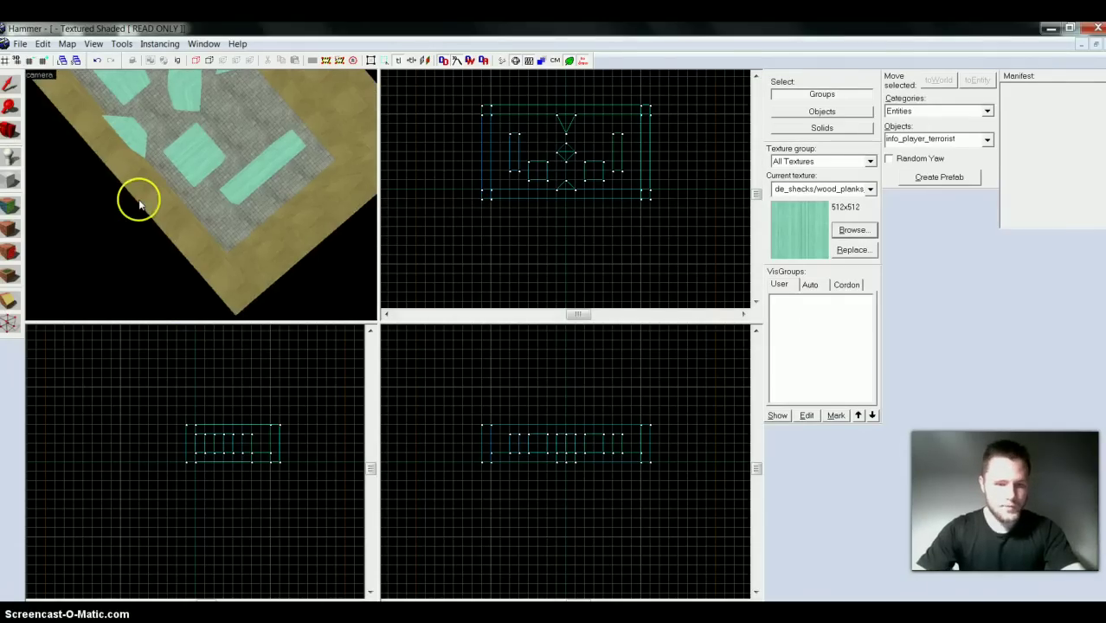
pyautogui.press('Left')
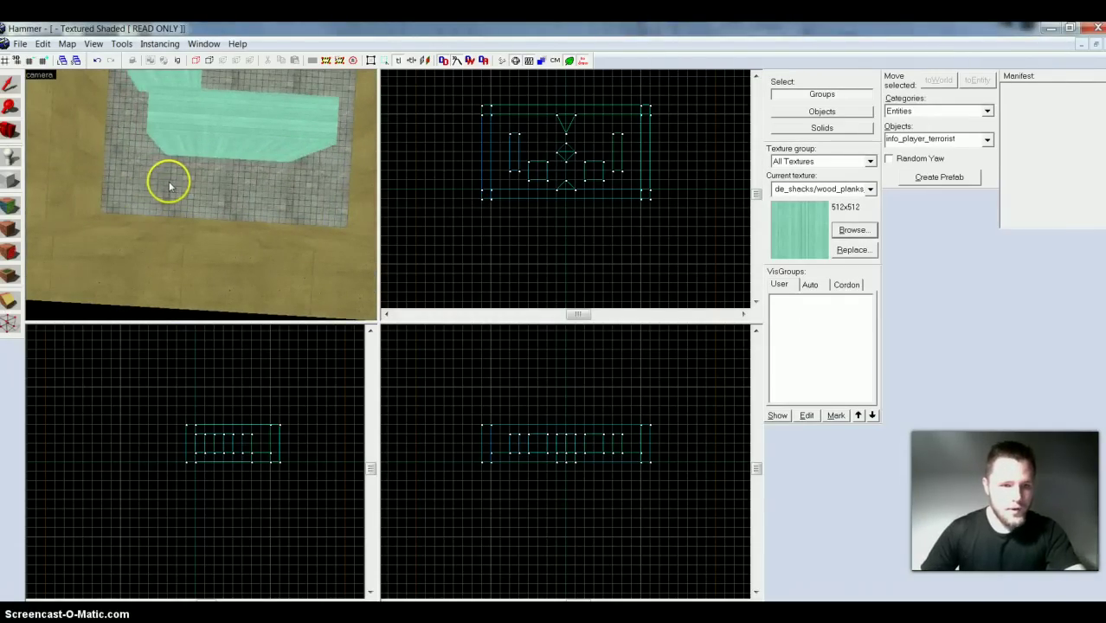
pyautogui.click(170, 189)
pyautogui.click(218, 187)
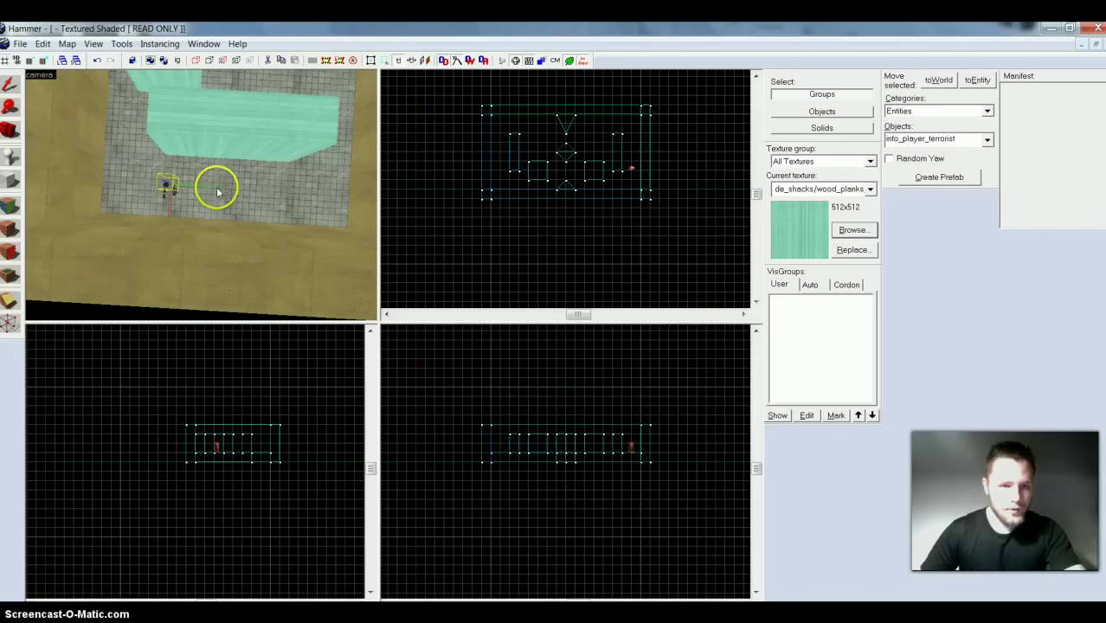
pyautogui.click(264, 193)
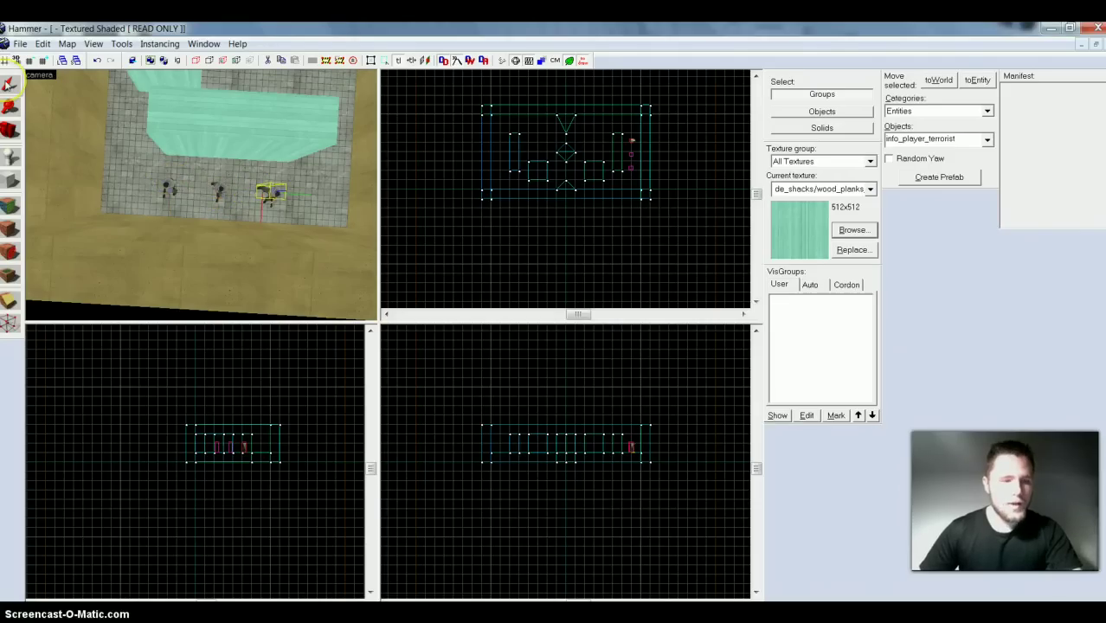
# Select all three terrorist spawn entities together, without the floor, and lift them clear of the floor surface.
pyautogui.click(9, 84)
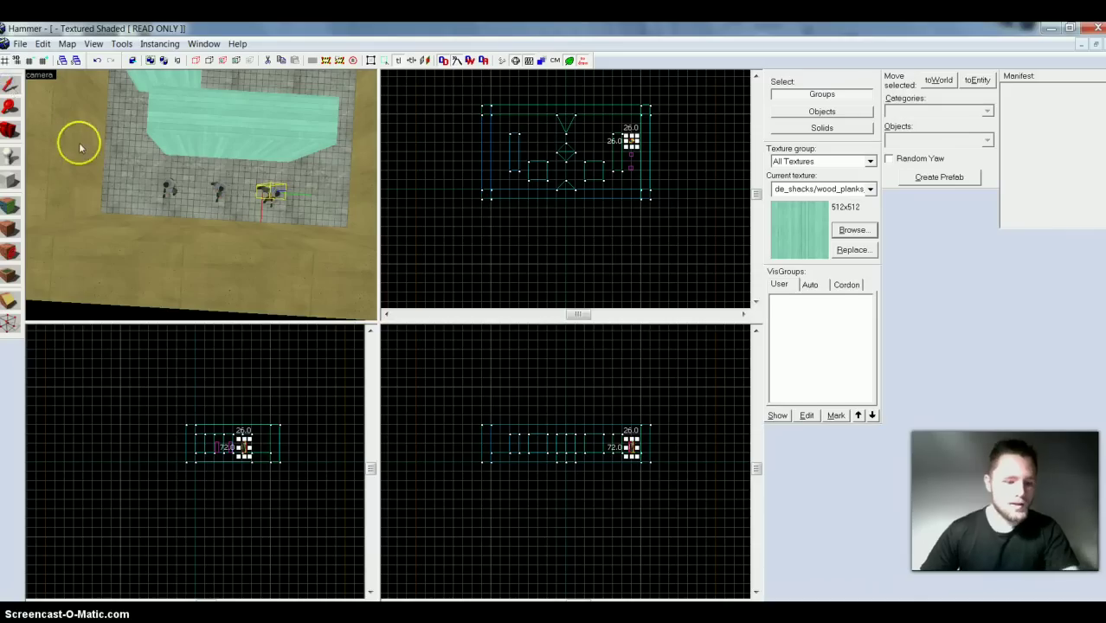
pyautogui.keyDown('ctrl'); pyautogui.click(220, 192); pyautogui.keyUp('ctrl')
pyautogui.keyDown('ctrl'); pyautogui.click(168, 190); pyautogui.keyUp('ctrl')
pyautogui.keyDown('ctrl'); pyautogui.click(185, 254); pyautogui.keyUp('ctrl')
pyautogui.keyDown('ctrl'); pyautogui.click(177, 190); pyautogui.keyUp('ctrl')
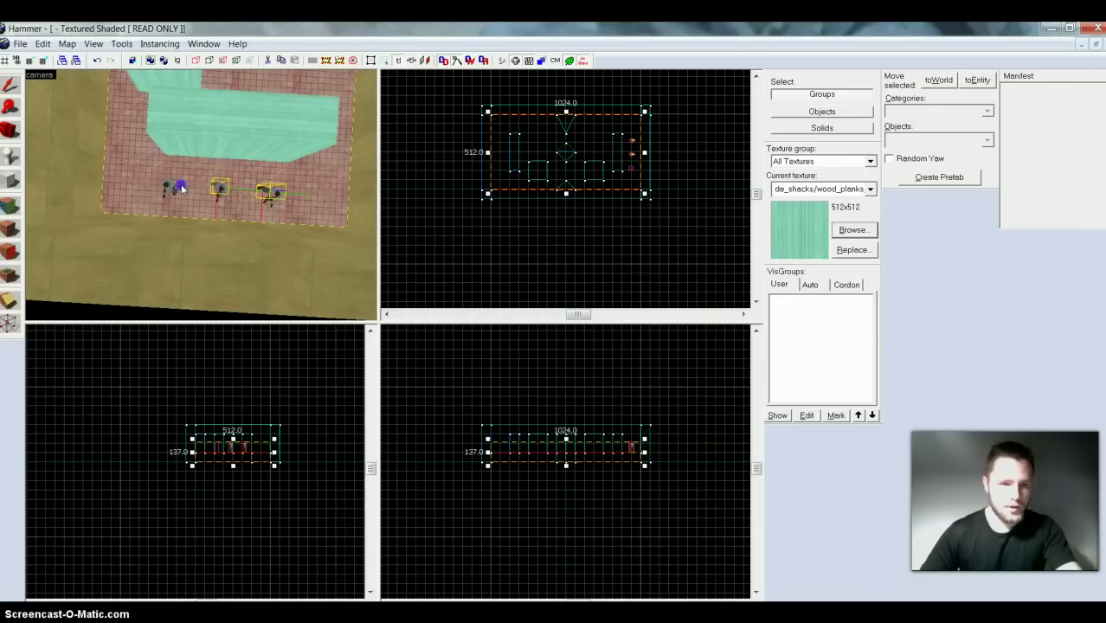
pyautogui.keyDown('ctrl'); pyautogui.click(180, 186); pyautogui.keyUp('ctrl')
pyautogui.keyDown('ctrl'); pyautogui.click(169, 187); pyautogui.keyUp('ctrl')
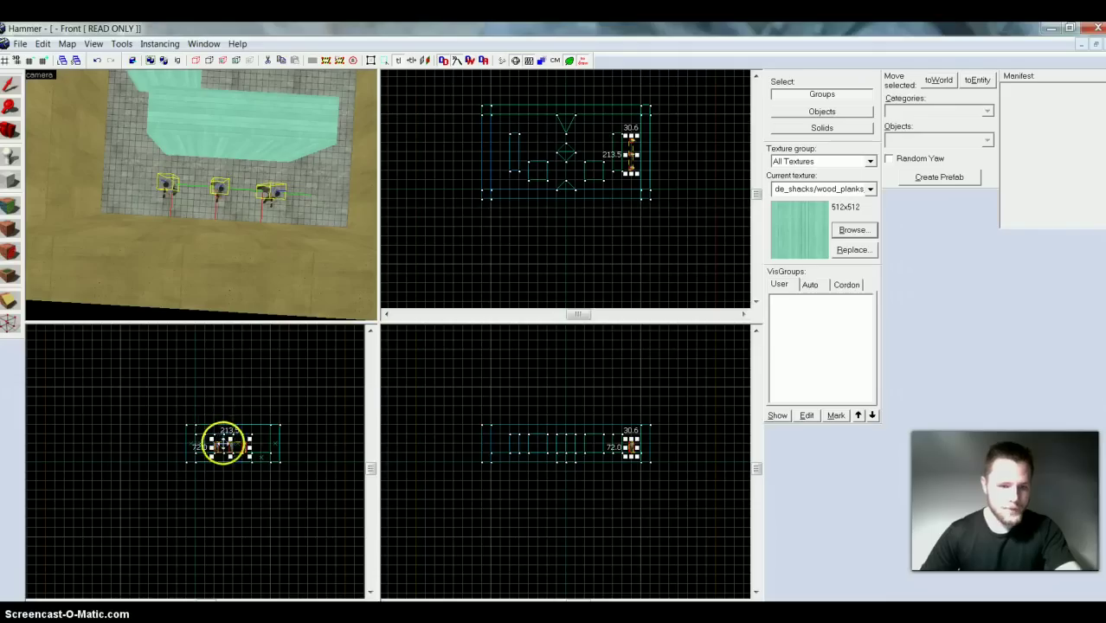
pyautogui.moveTo(225, 445); pyautogui.dragTo(230, 438)
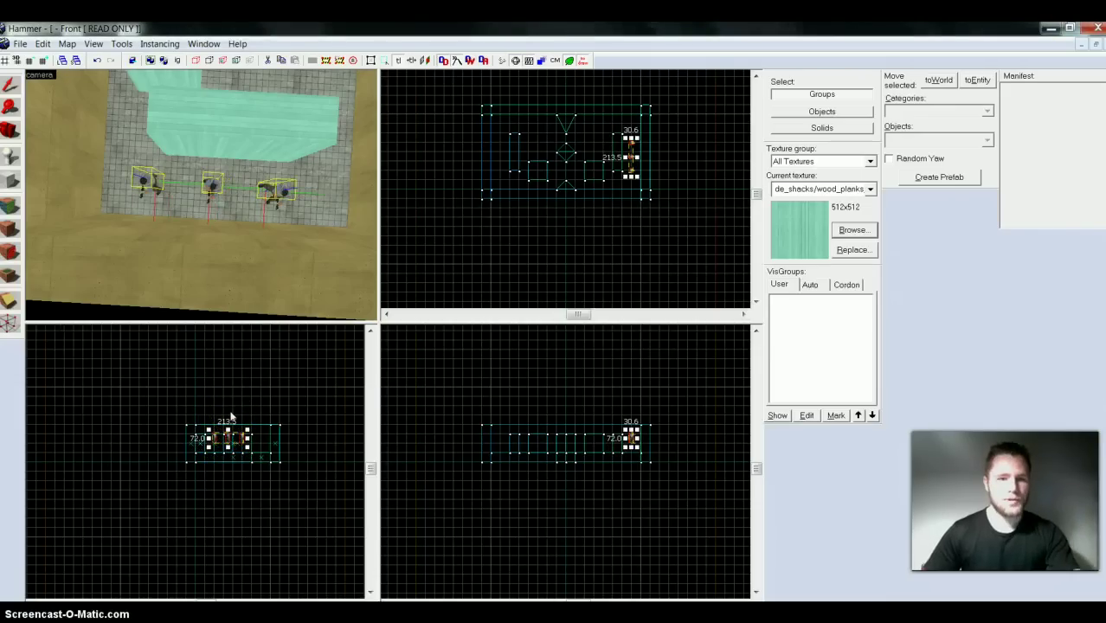
pyautogui.moveTo(241, 439); pyautogui.dragTo(235, 440)
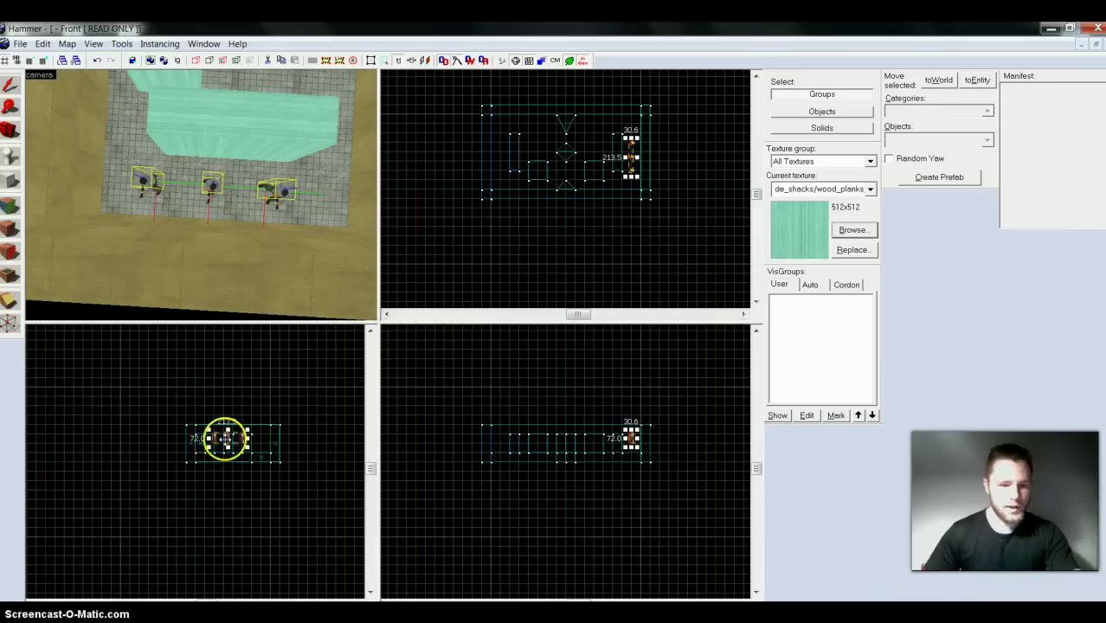
pyautogui.moveTo(227, 439)
pyautogui.mouseDown()
pyautogui.moveTo(240, 426)
pyautogui.moveTo(215, 445)
pyautogui.moveTo(221, 438)
pyautogui.mouseUp()
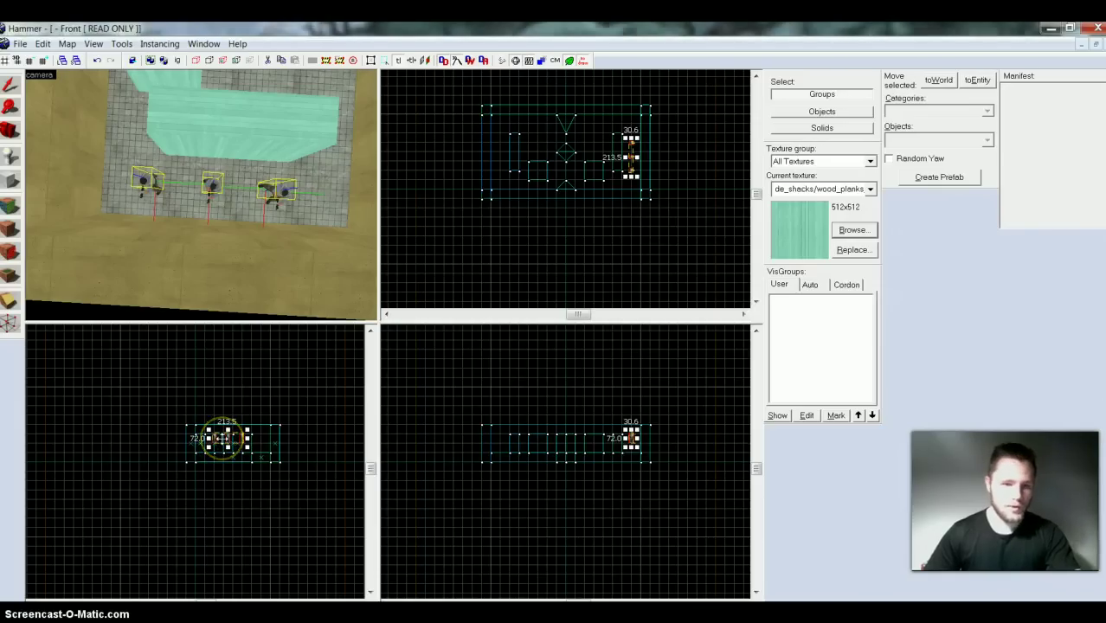
# Change the class of the three selected spawn entities to info_player_counterterrorist.
pyautogui.rightClick(224, 439)
pyautogui.click(248, 432)
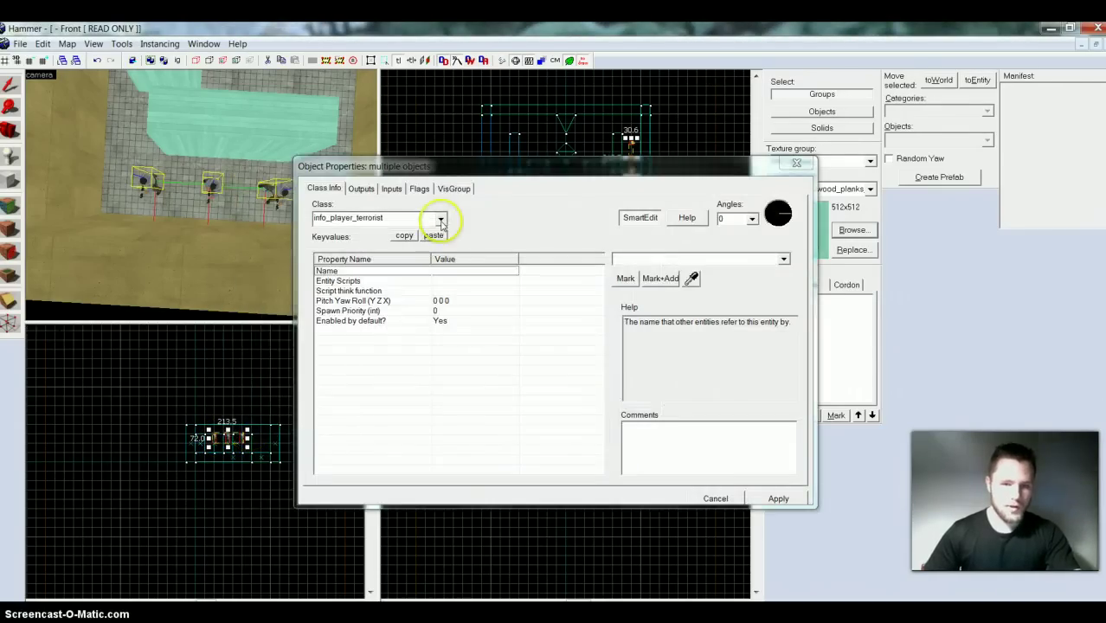
pyautogui.click(441, 219)
pyautogui.scroll(2, 438, 230)
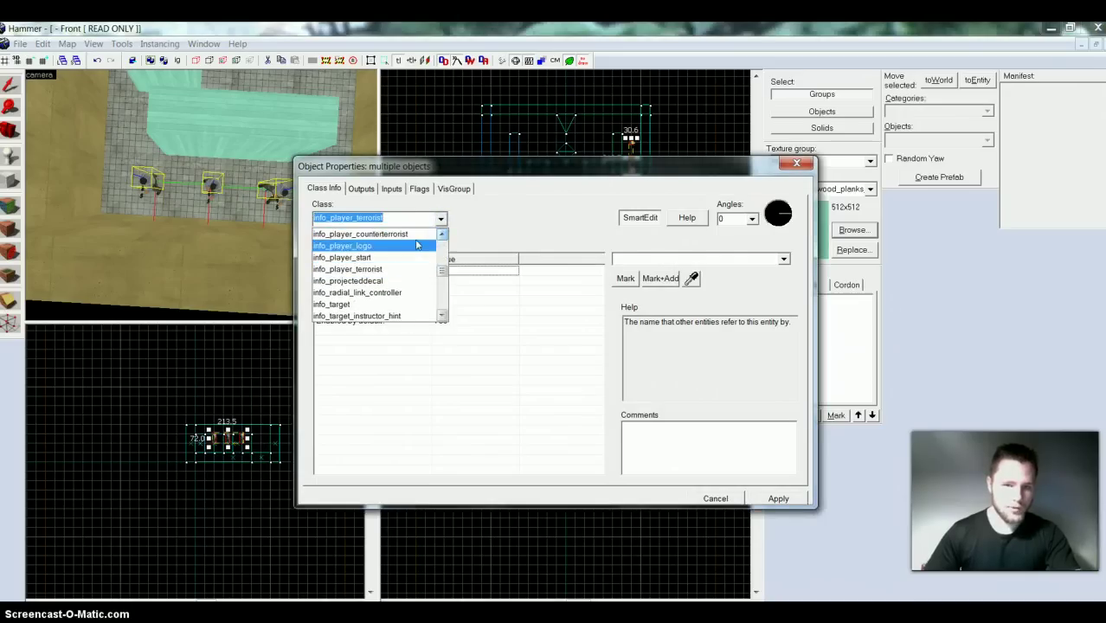
pyautogui.click(405, 234)
pyautogui.click(778, 499)
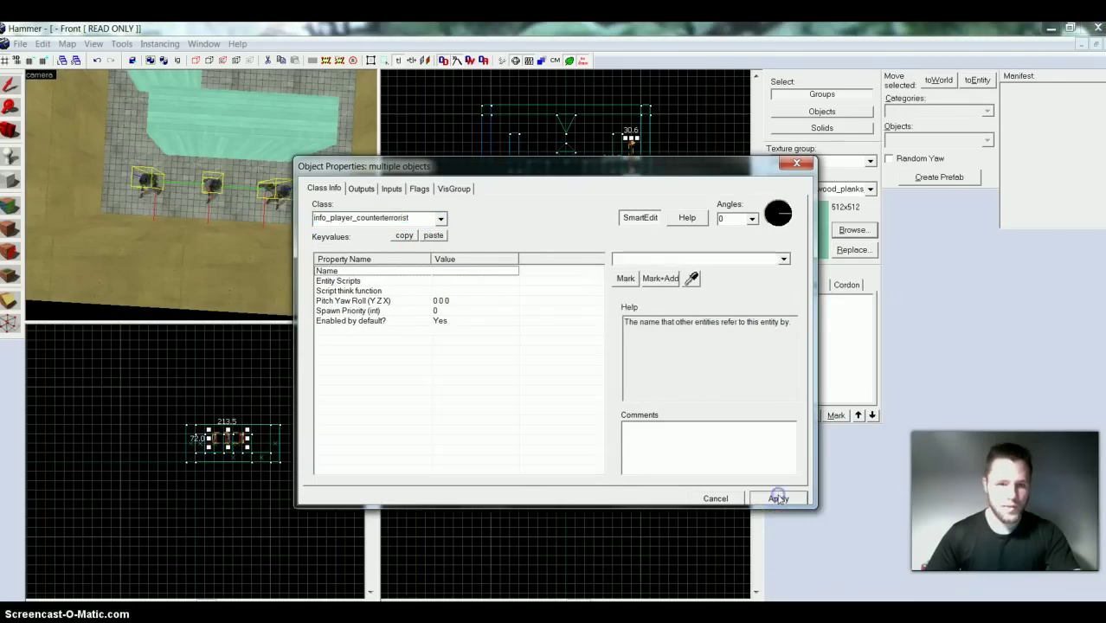
pyautogui.click(724, 497)
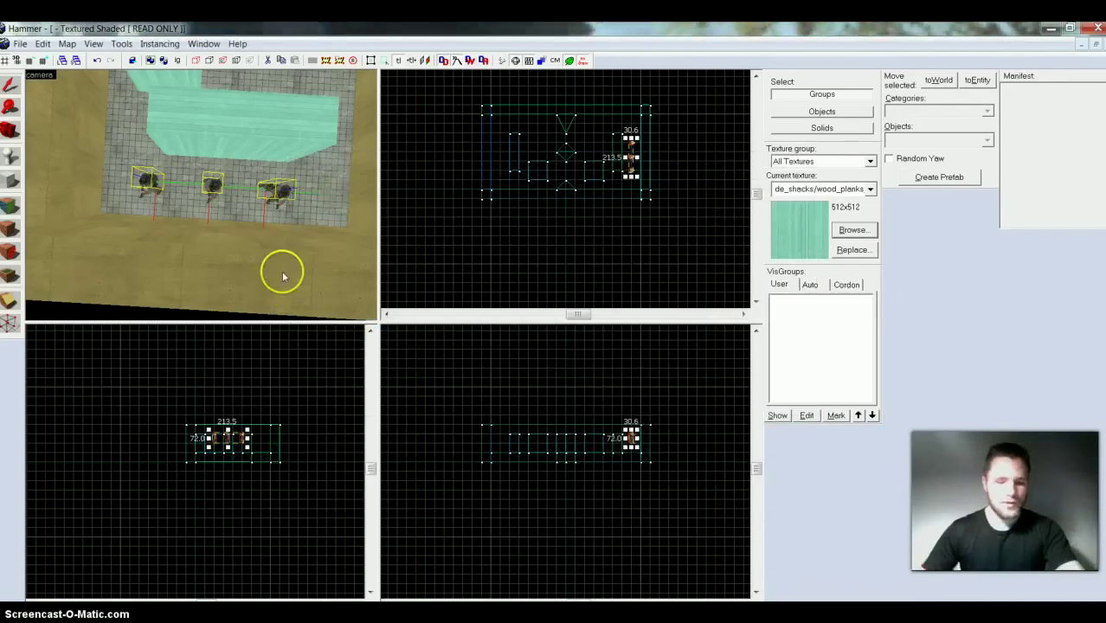
# Place three info_player_terrorist entities in a row on the floor between the left long block and the left end wall.
pyautogui.press('Left')
pyautogui.moveTo(282, 277); pyautogui.dragTo(281, 271)
pyautogui.click(8, 159)
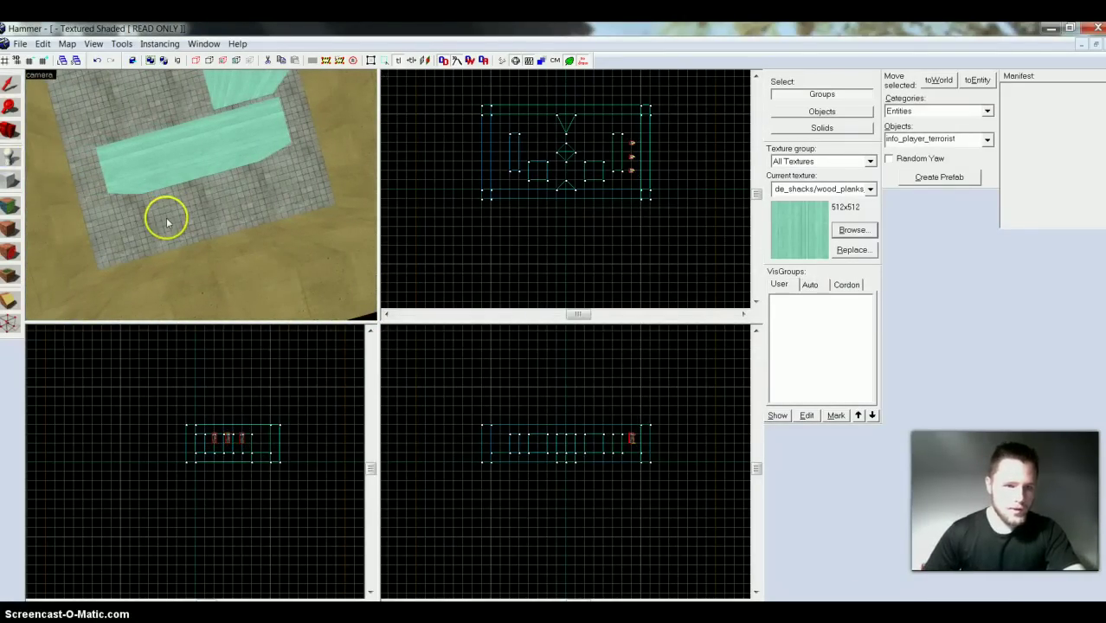
pyautogui.click(203, 208)
pyautogui.click(234, 198)
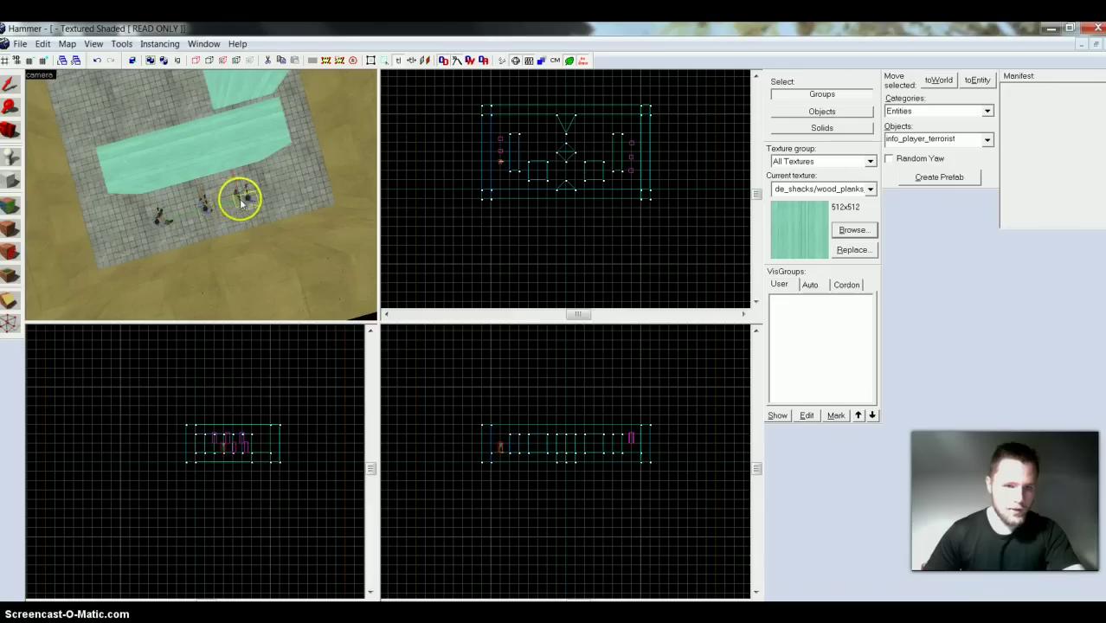
# Select the three new terrorist spawn entities together and lift them clear of the floor surface.
pyautogui.click(15, 197)
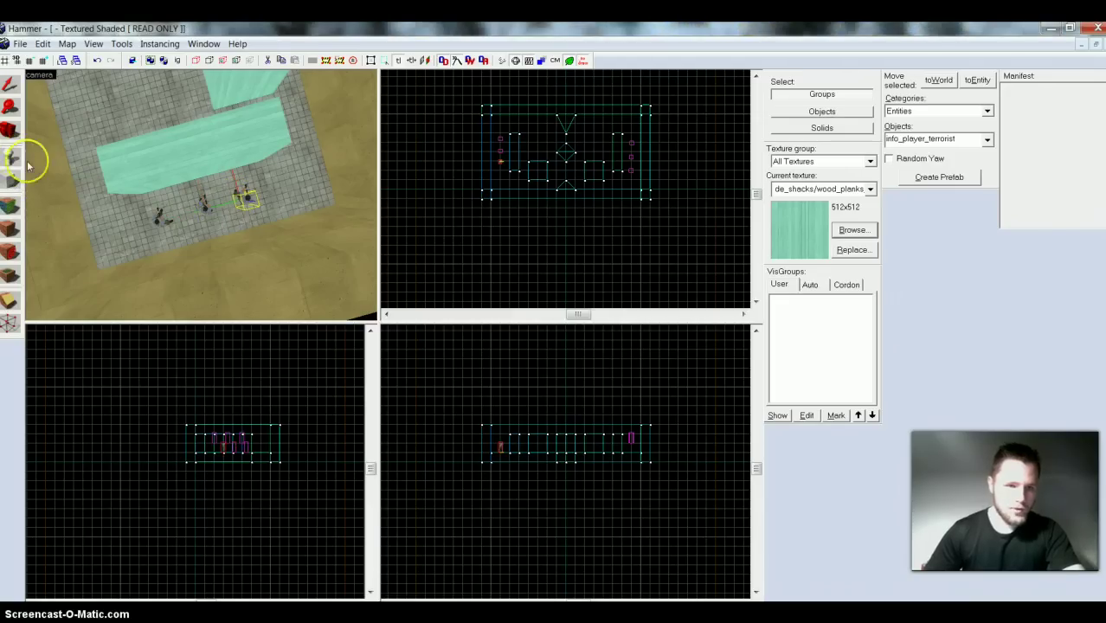
pyautogui.click(9, 84)
pyautogui.click(204, 208)
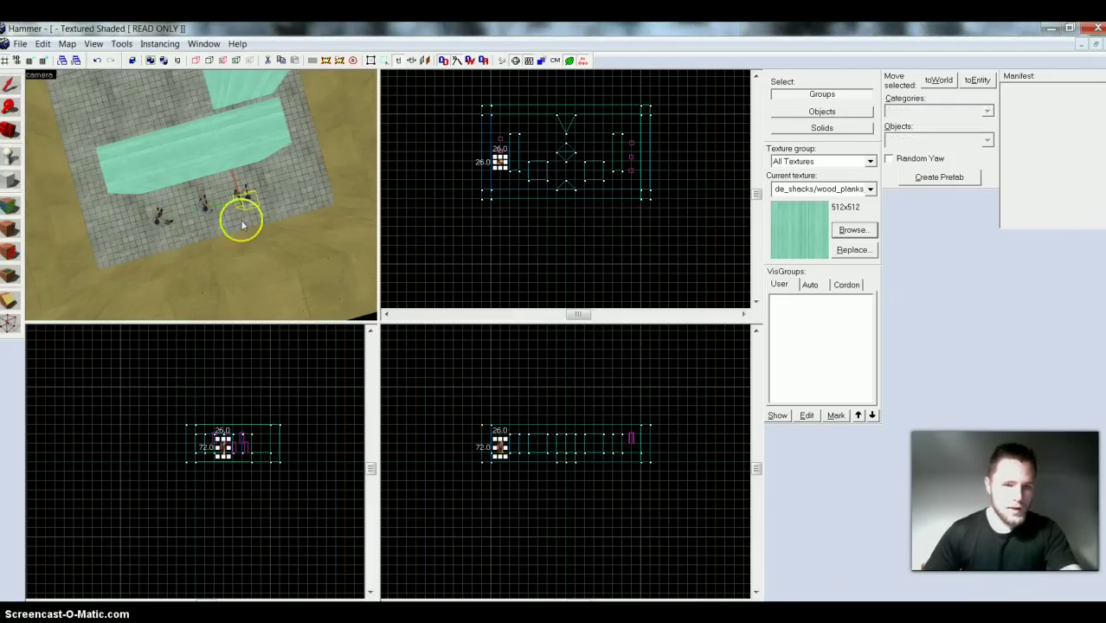
pyautogui.keyDown('ctrl'); pyautogui.click(159, 217); pyautogui.keyUp('ctrl')
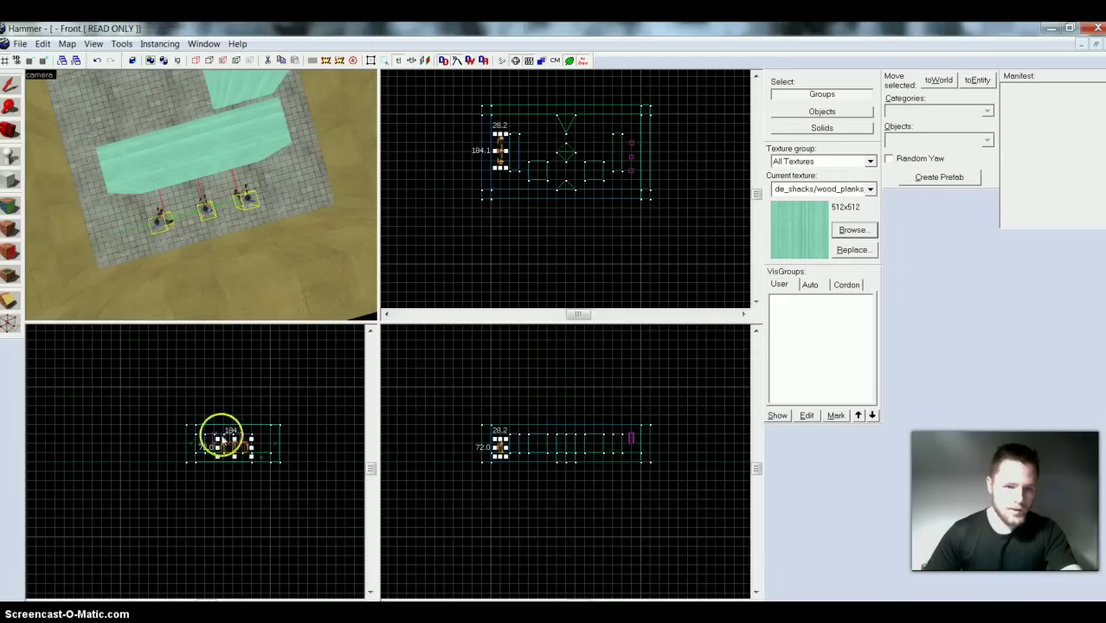
pyautogui.moveTo(231, 447); pyautogui.dragTo(231, 438)
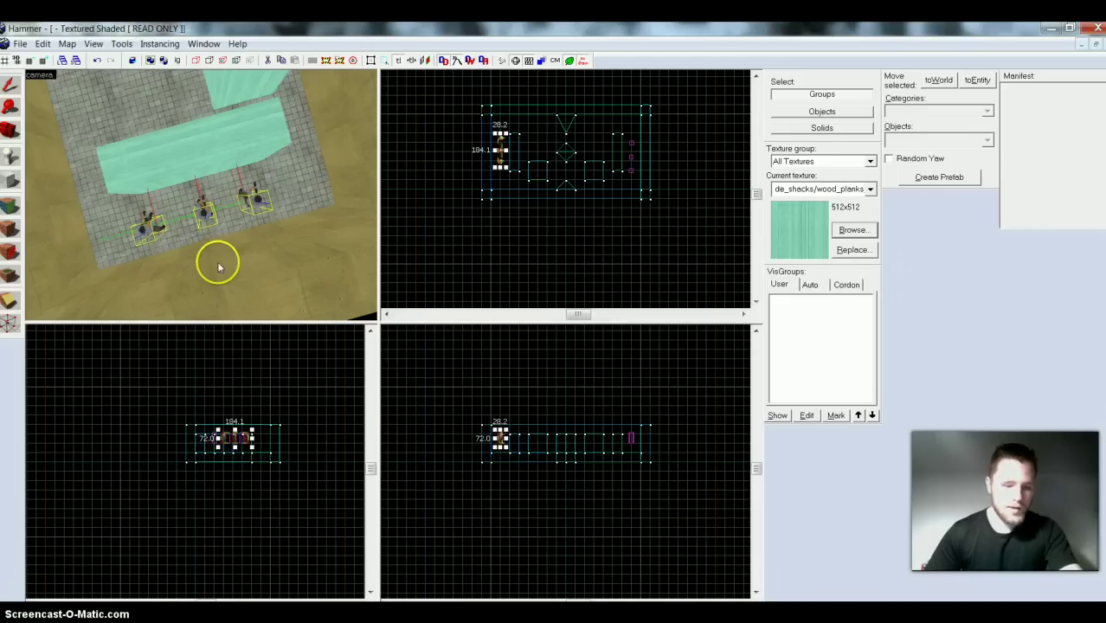
# Raise the triangular block at the back wall out of the floor and stretch it to 128 units tall.
pyautogui.press('z')
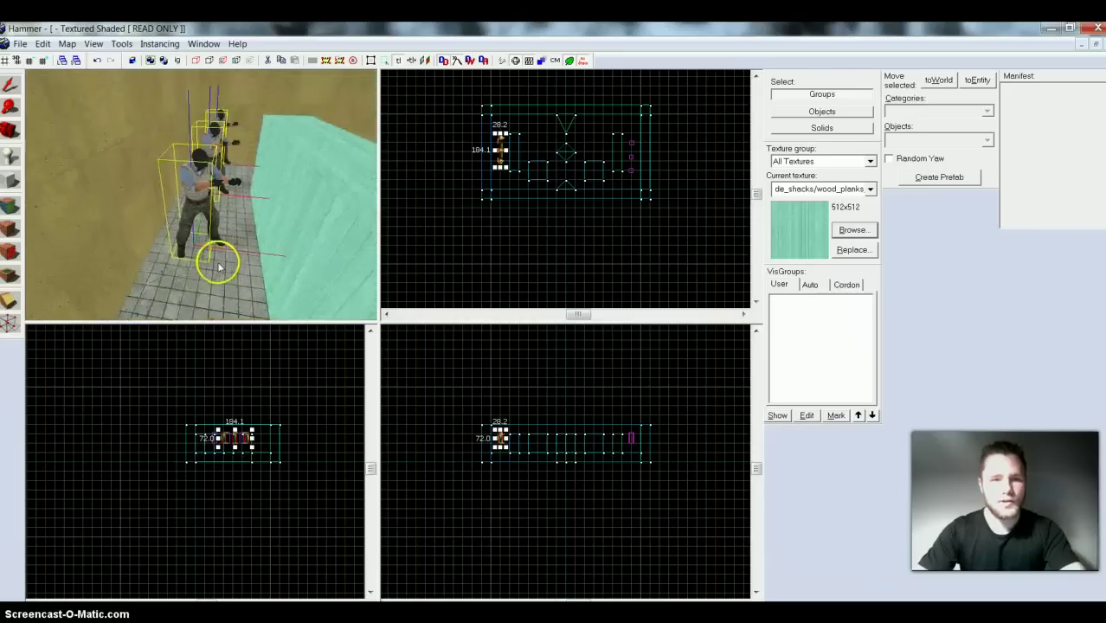
pyautogui.press('s')
pyautogui.press('w')
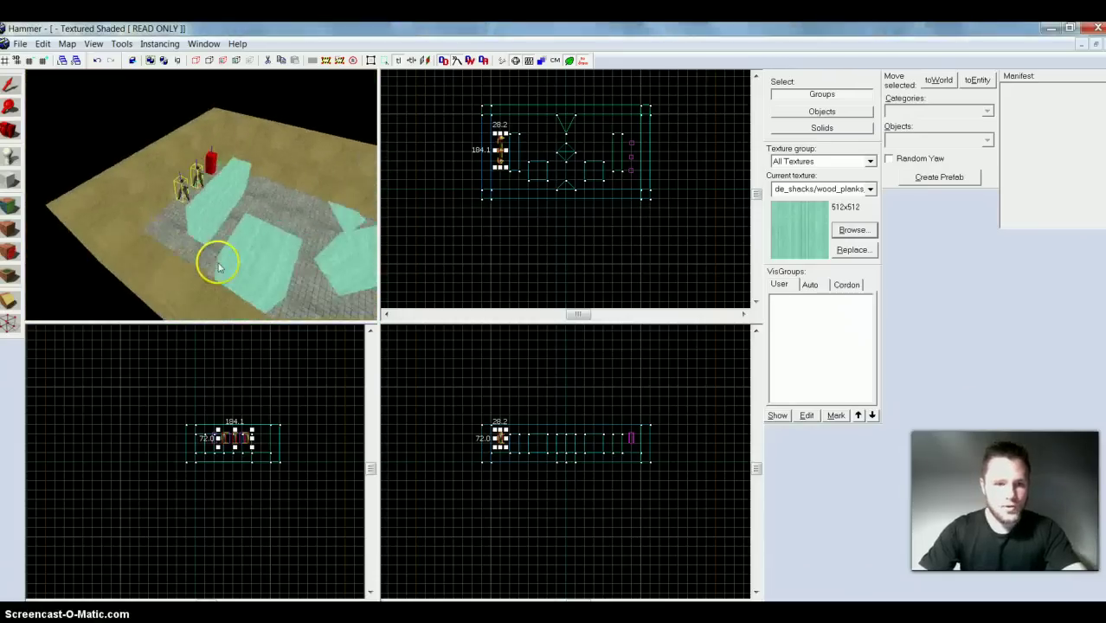
pyautogui.press('s')
pyautogui.press('w')
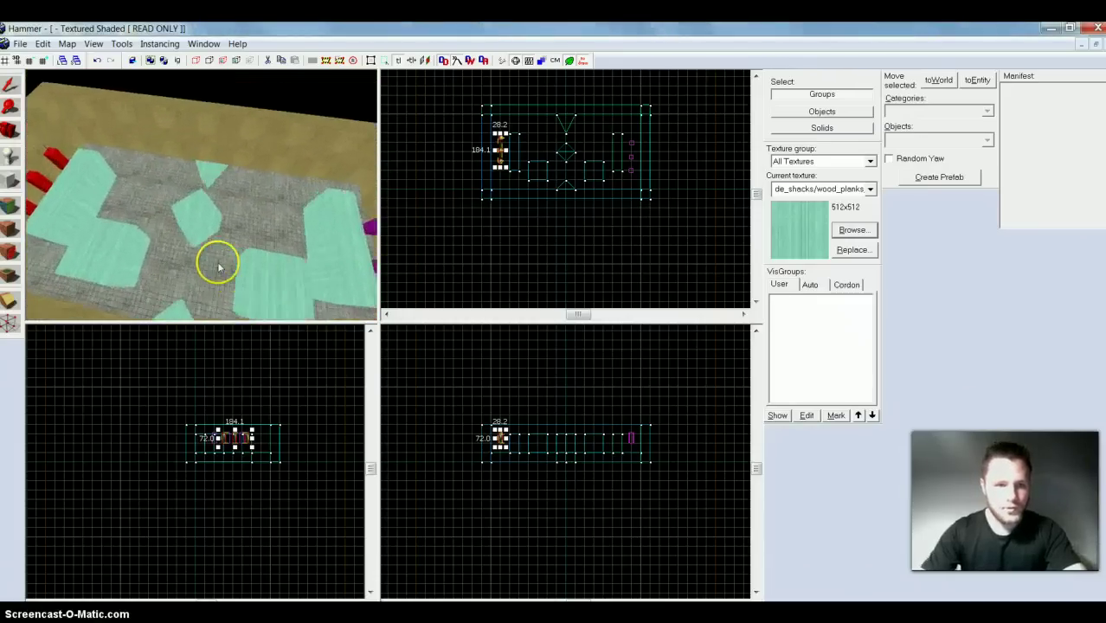
pyautogui.press('z')
pyautogui.click(218, 174)
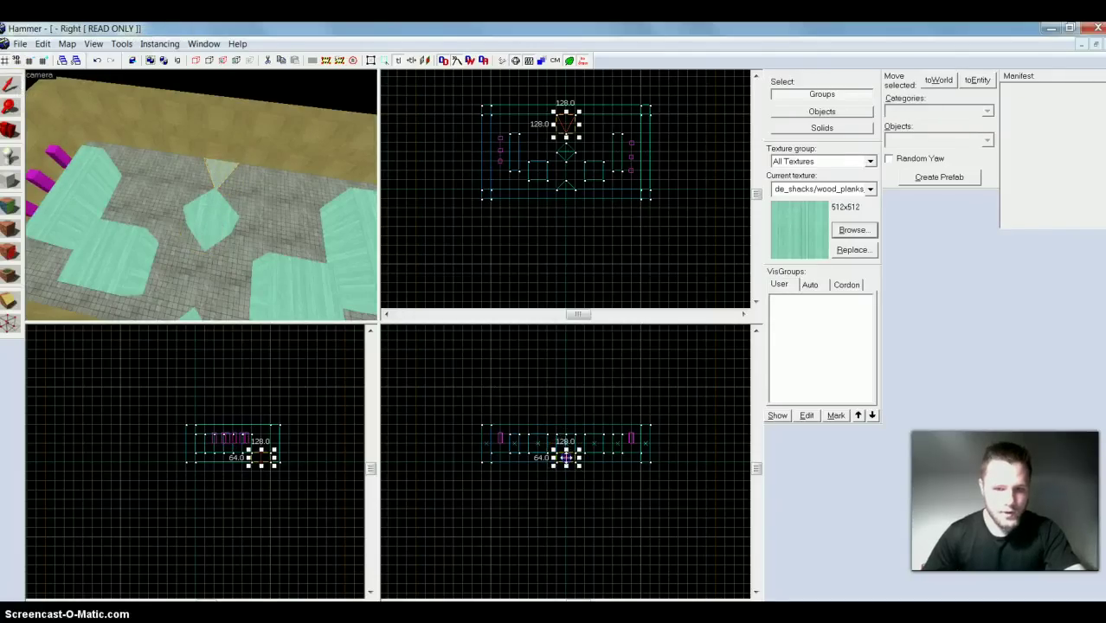
pyautogui.press('Up')
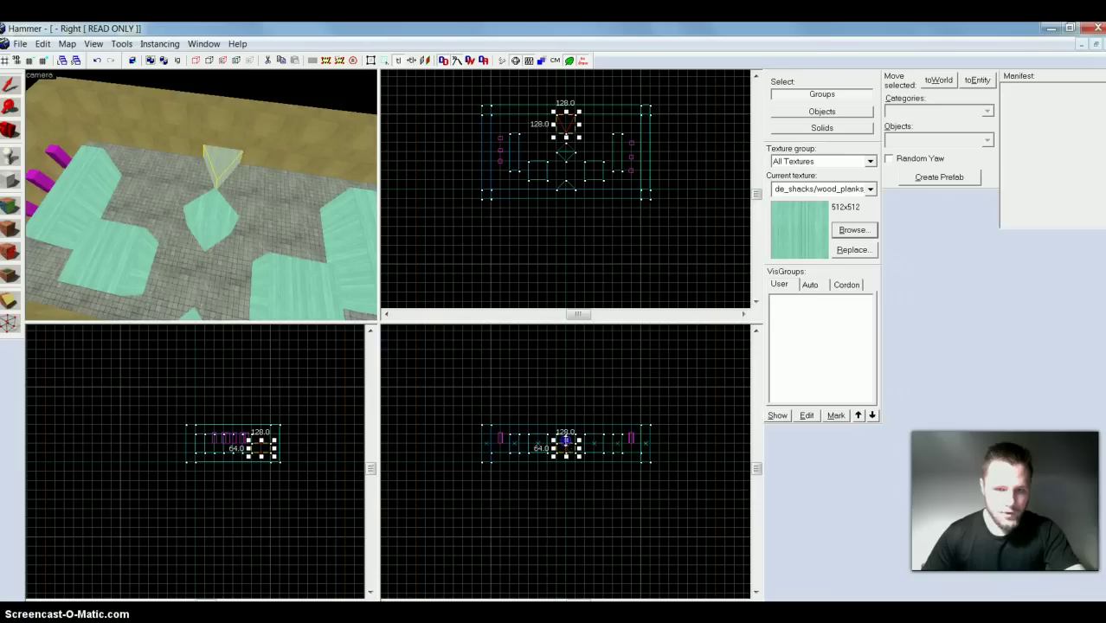
pyautogui.press('Up')
pyautogui.click(76, 126)
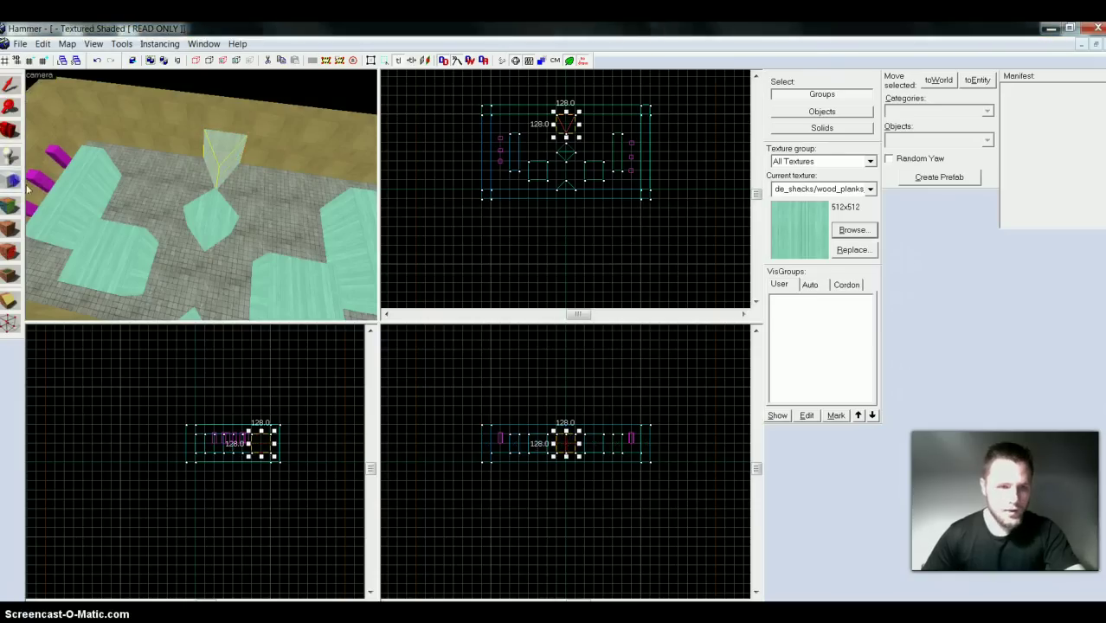
pyautogui.moveTo(151, 188); pyautogui.dragTo(148, 195)
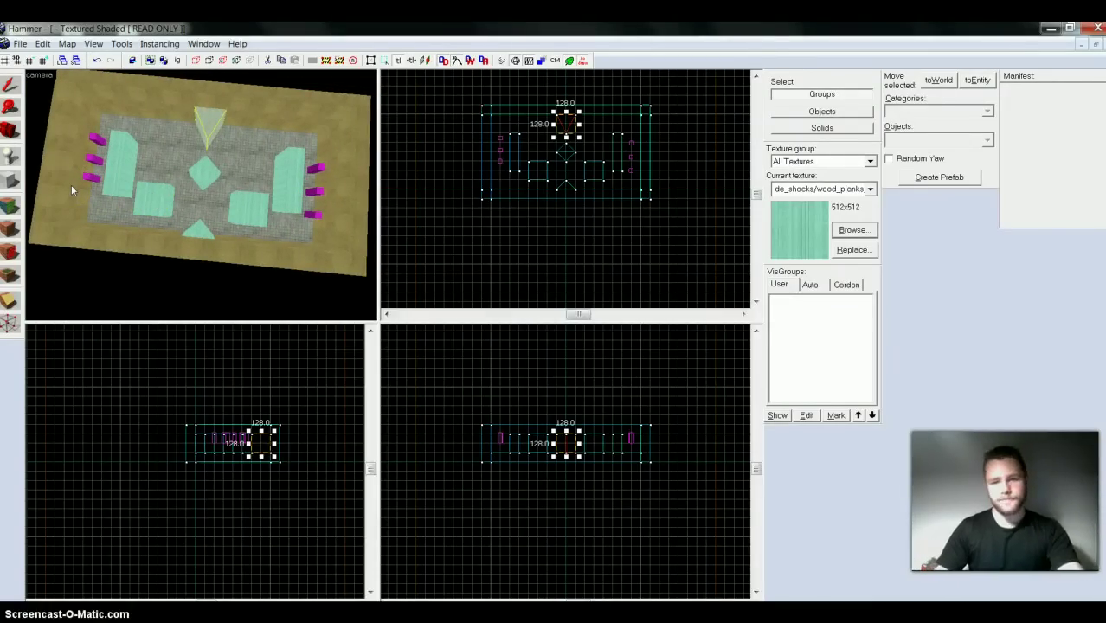
# Filter the textures by "trigger" and make tools/toolstrigger the current texture for new blocks.
pyautogui.click(11, 182)
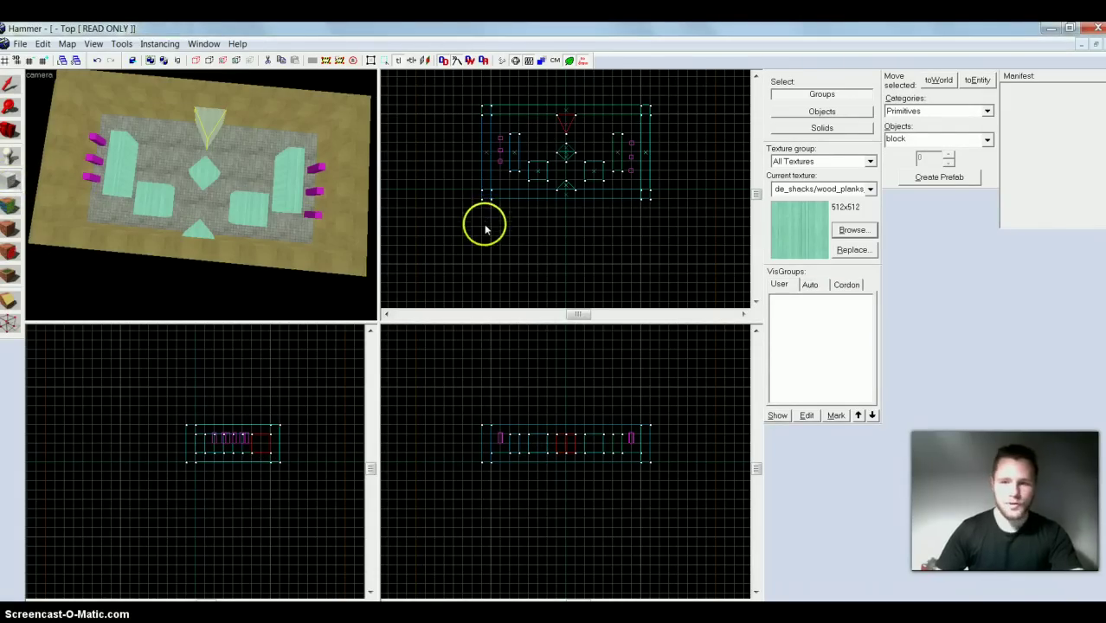
pyautogui.click(852, 230)
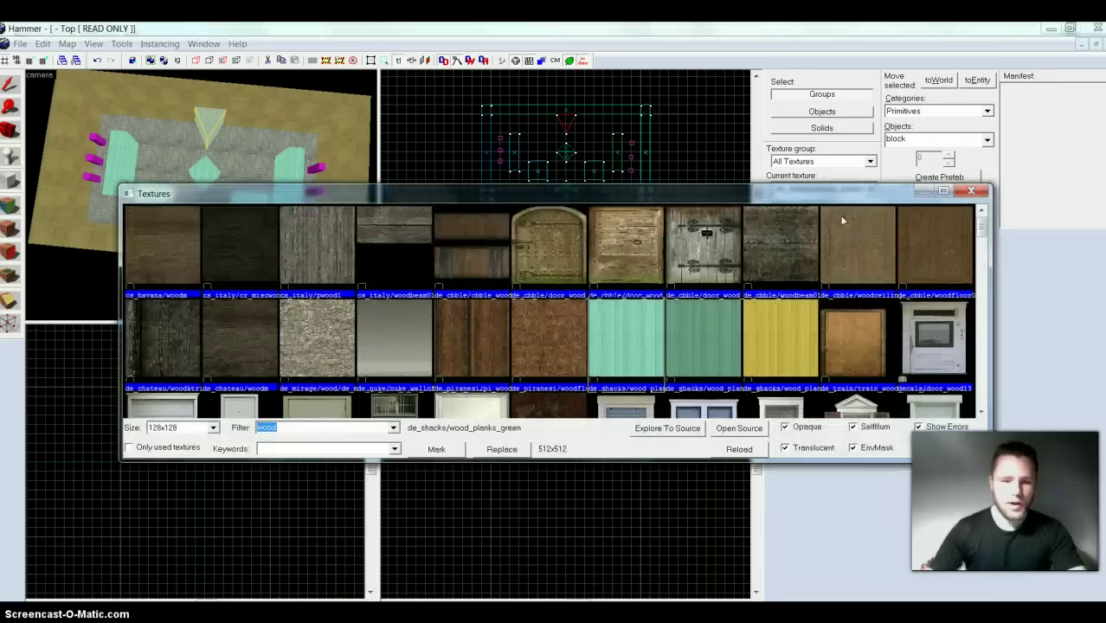
pyautogui.write('trigge')
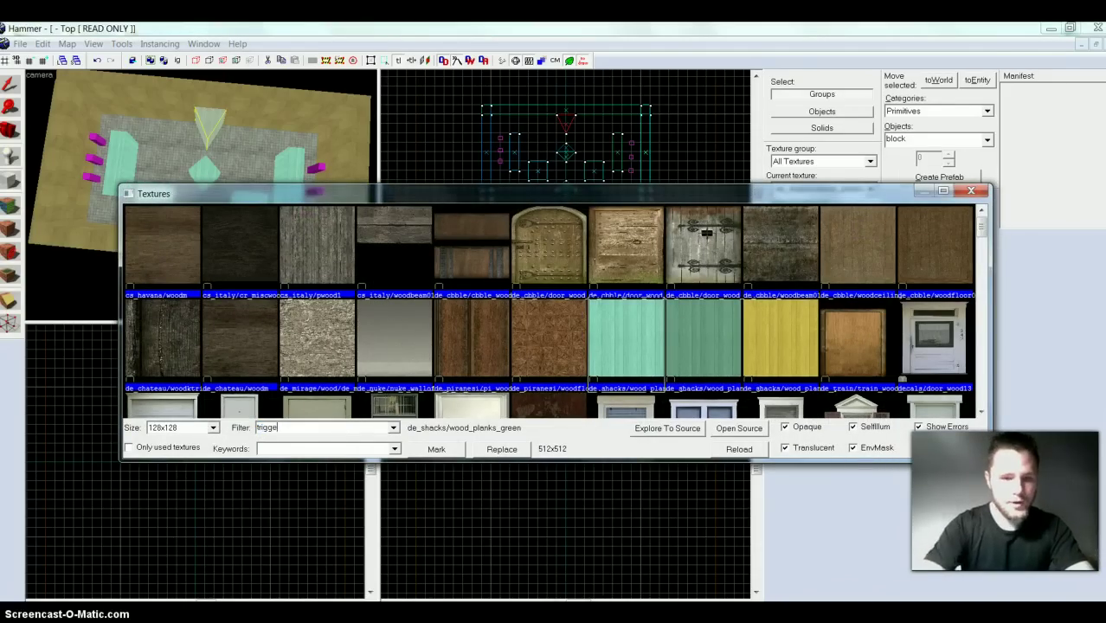
pyautogui.write('r')
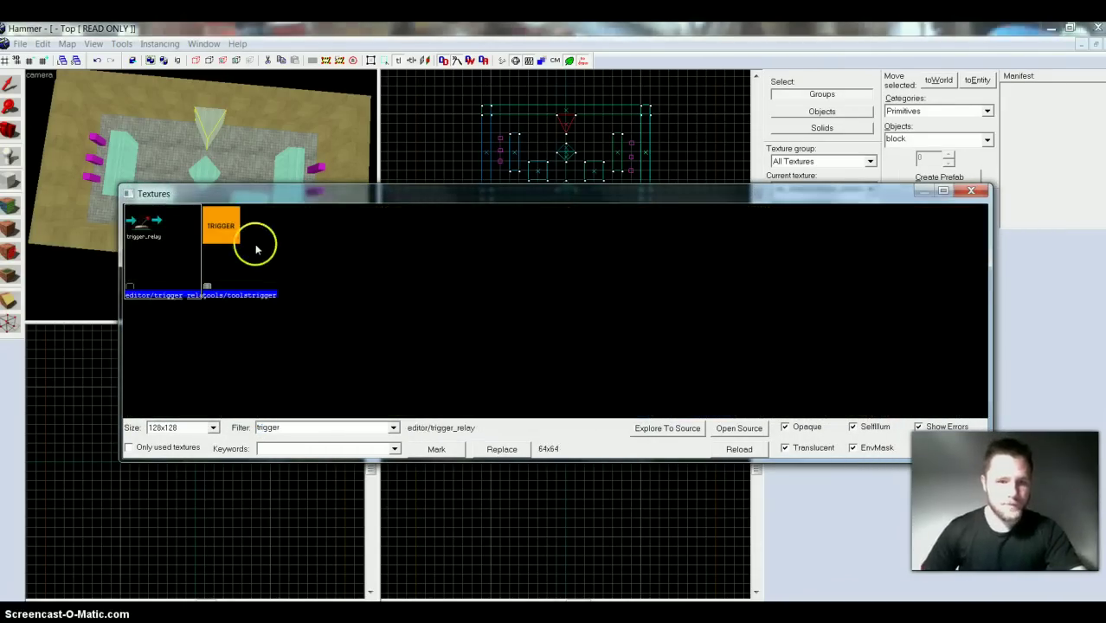
pyautogui.doubleClick(255, 250)
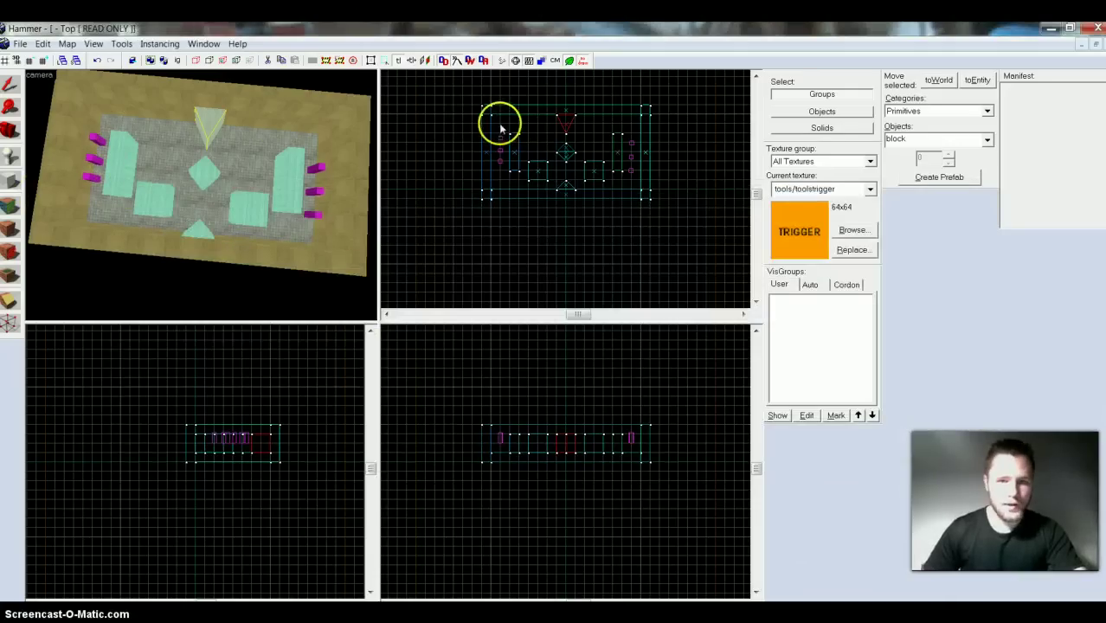
# Create a 1024 x 512 x 128 trigger block filling the whole interior of the room.
pyautogui.moveTo(493, 120); pyautogui.dragTo(513, 194)
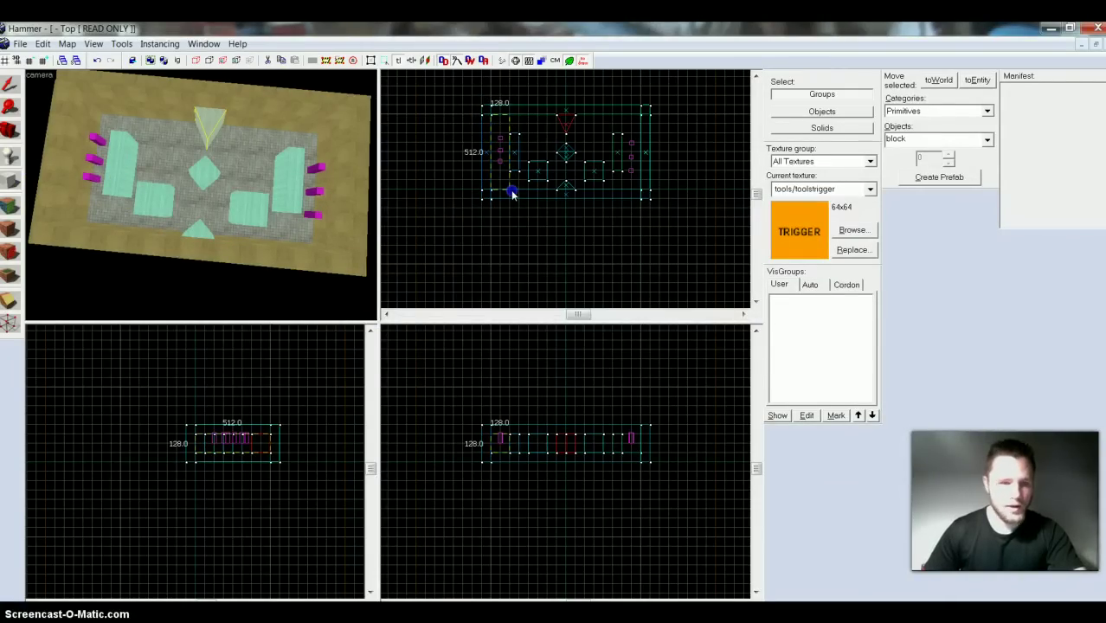
pyautogui.moveTo(513, 195); pyautogui.dragTo(645, 193)
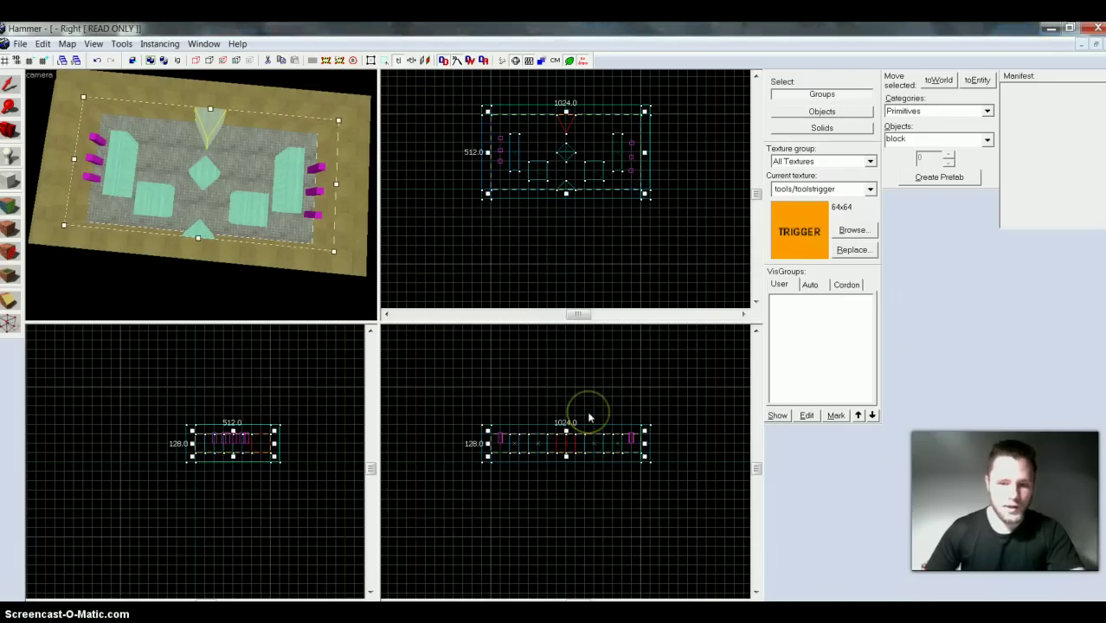
pyautogui.press('Return')
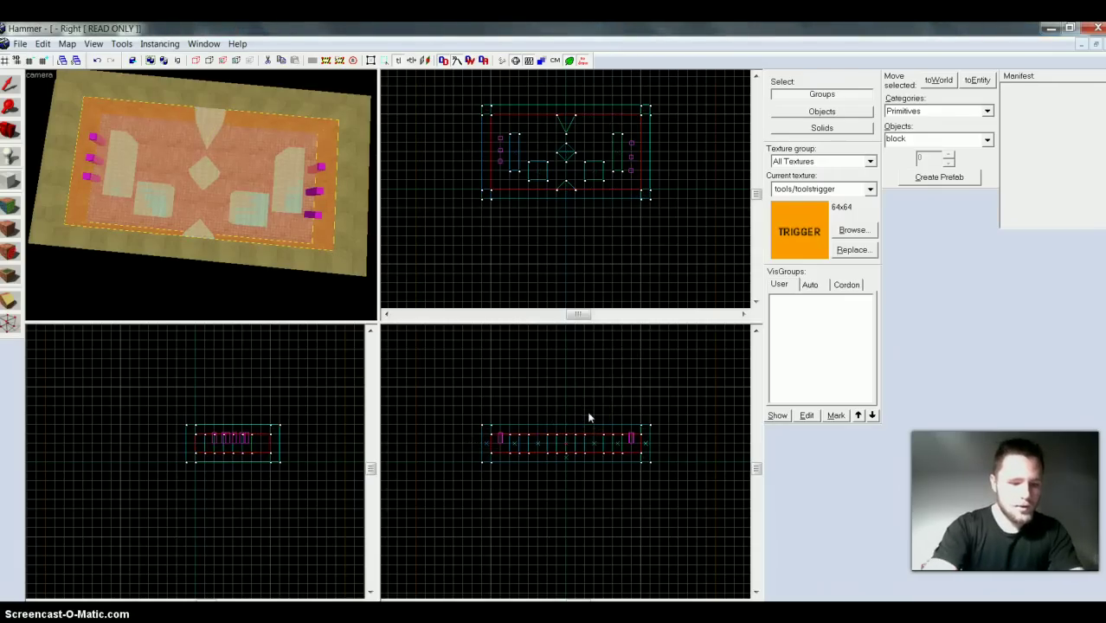
# Tie the room-sized trigger block to a func_buyzone entity.
pyautogui.hotkey('ctrl', 't')
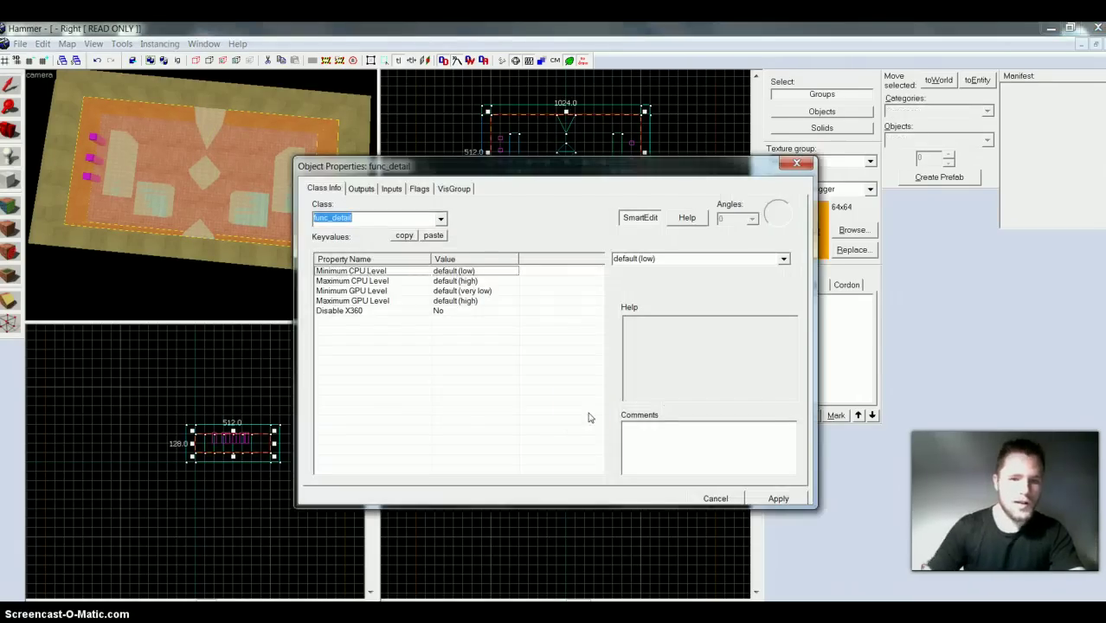
pyautogui.click(442, 219)
pyautogui.click(442, 235)
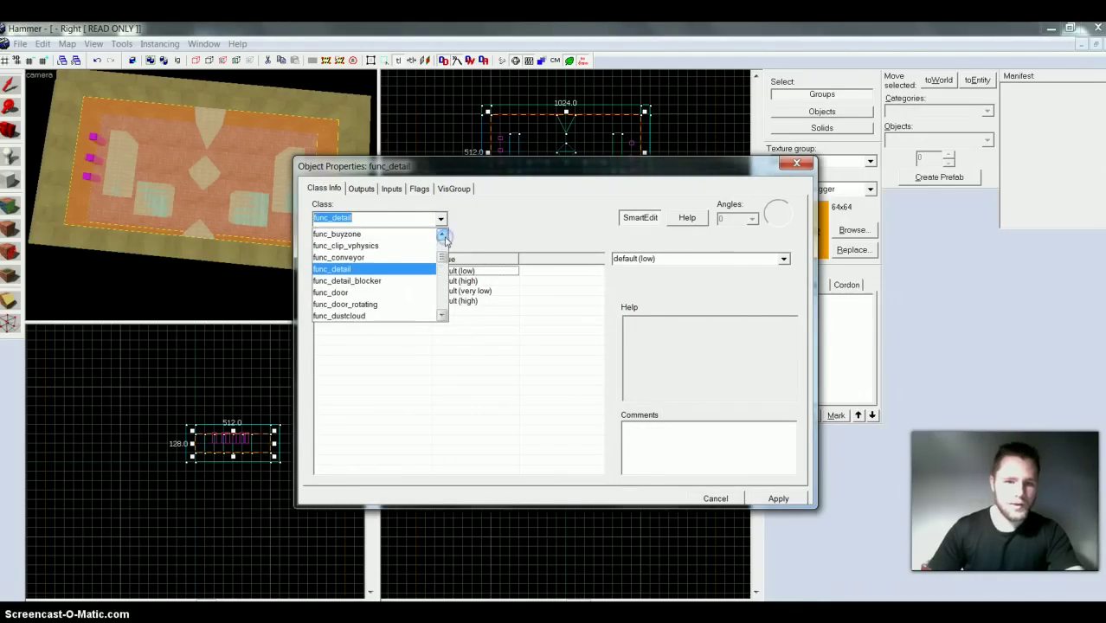
pyautogui.click(407, 234)
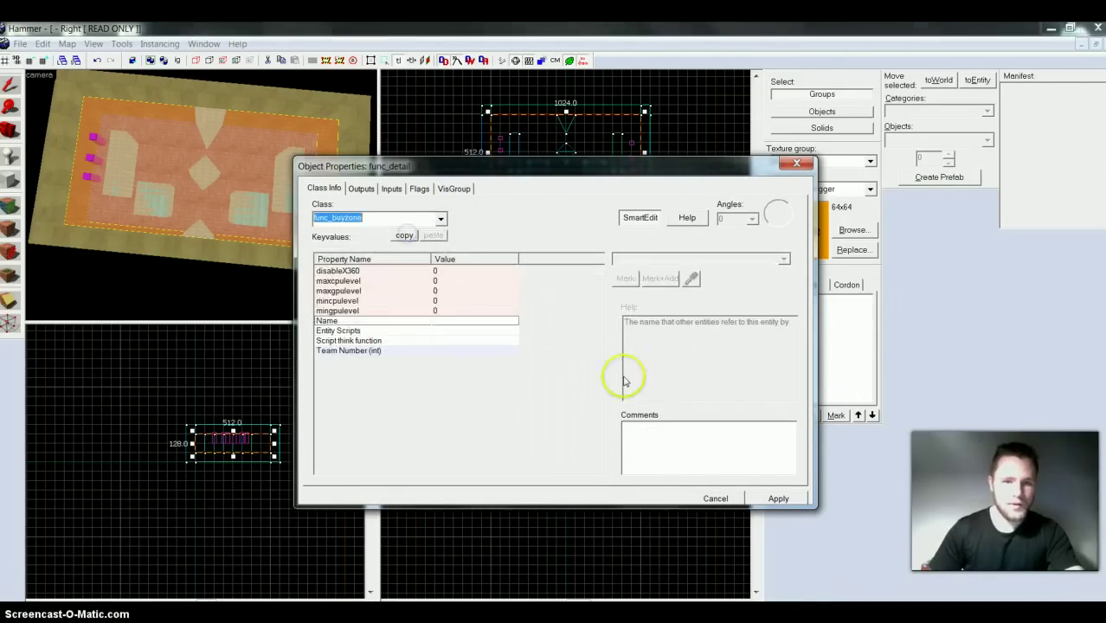
pyautogui.click(776, 499)
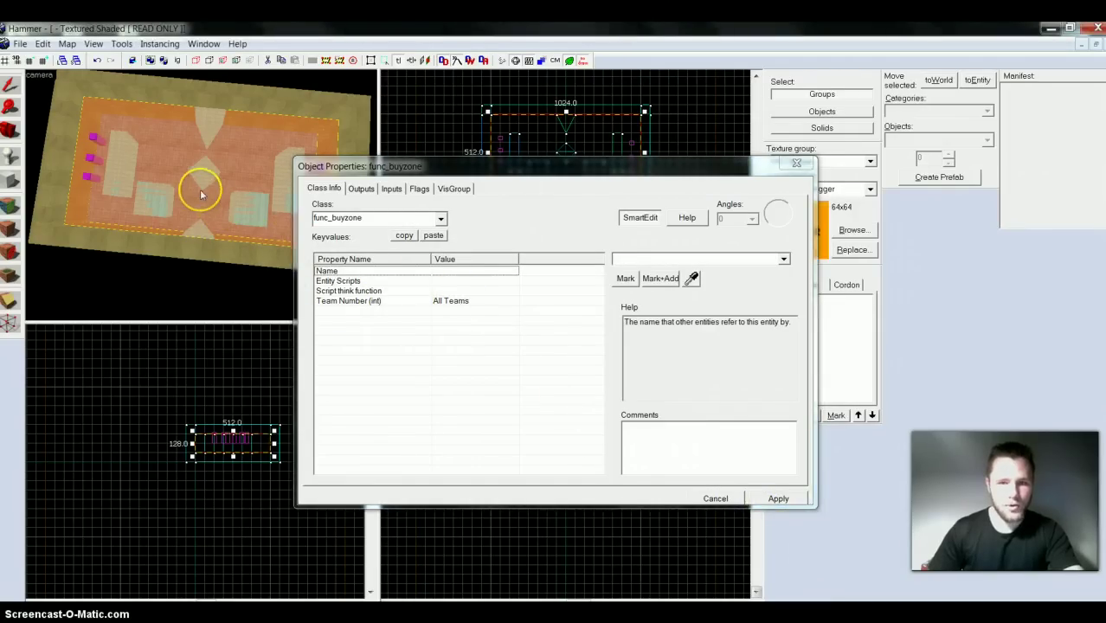
pyautogui.click(719, 500)
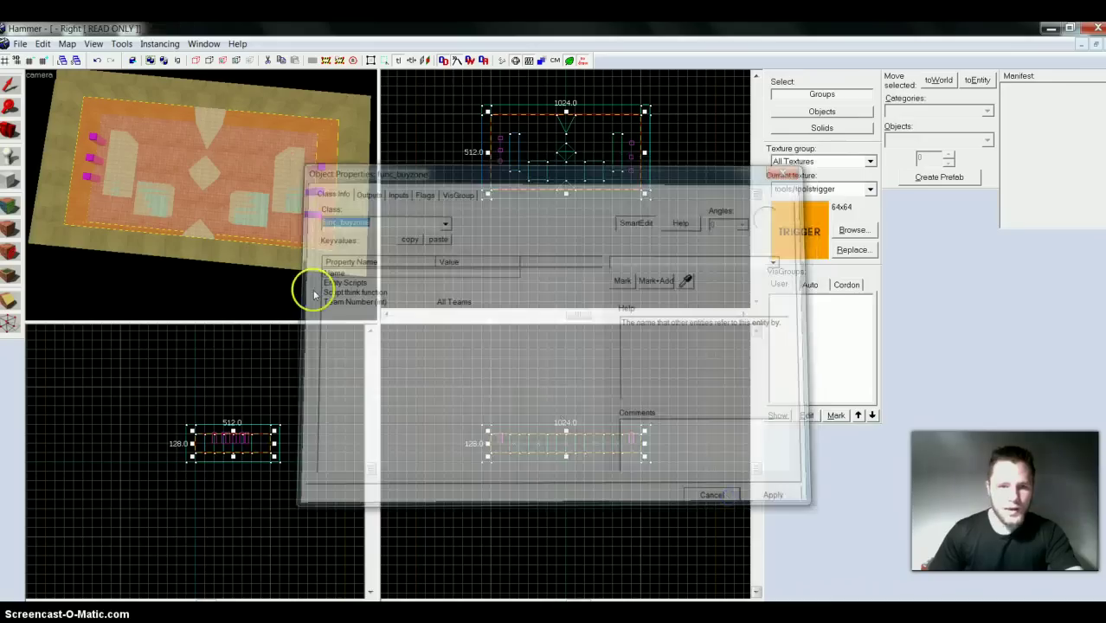
# Create a 256 x 256 x 128 trigger block around the diamond-shaped block in the middle of the room.
pyautogui.click(15, 179)
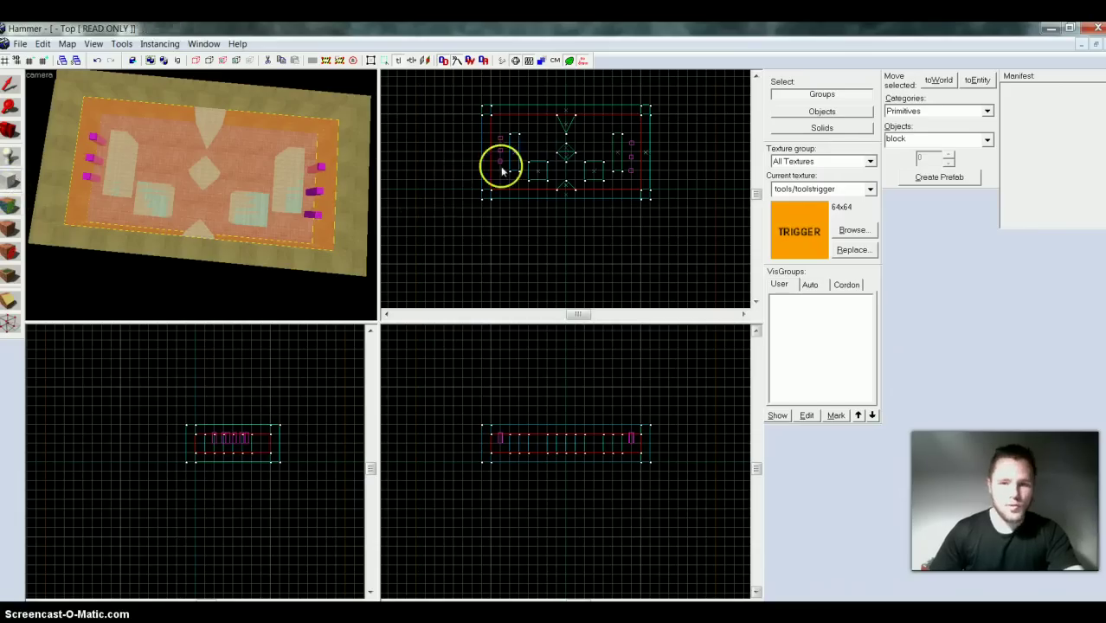
pyautogui.moveTo(551, 147); pyautogui.dragTo(588, 173)
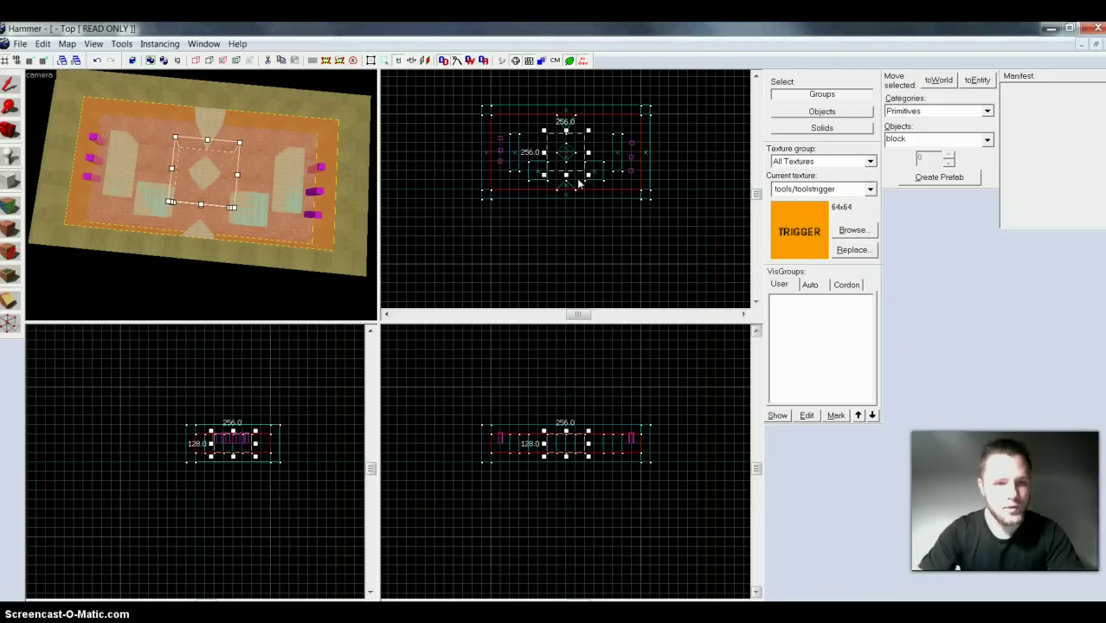
pyautogui.press('Return')
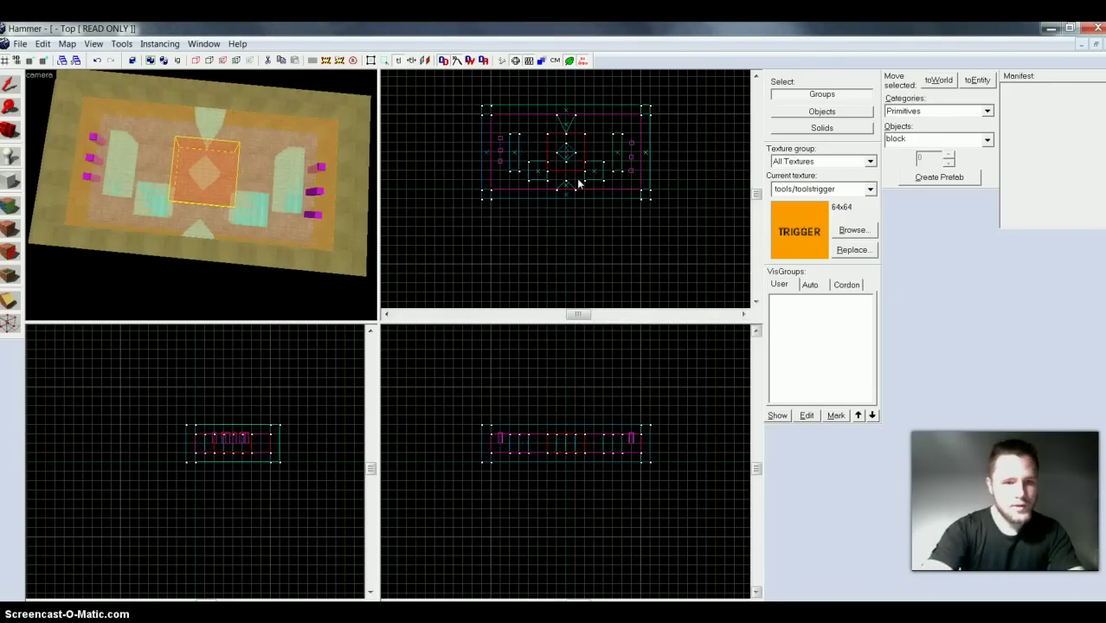
# Tie the 256 x 256 x 128 trigger block around the central diamond to a func_bomb_target entity.
pyautogui.hotkey('ctrl', 't')
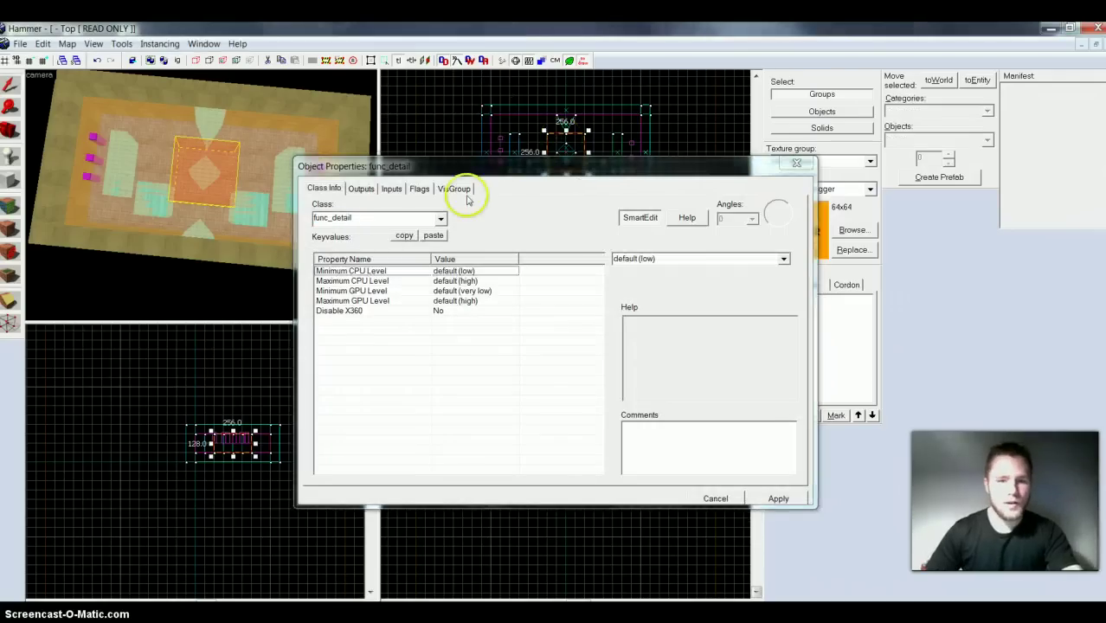
pyautogui.click(443, 219)
pyautogui.click(440, 234)
pyautogui.click(441, 234)
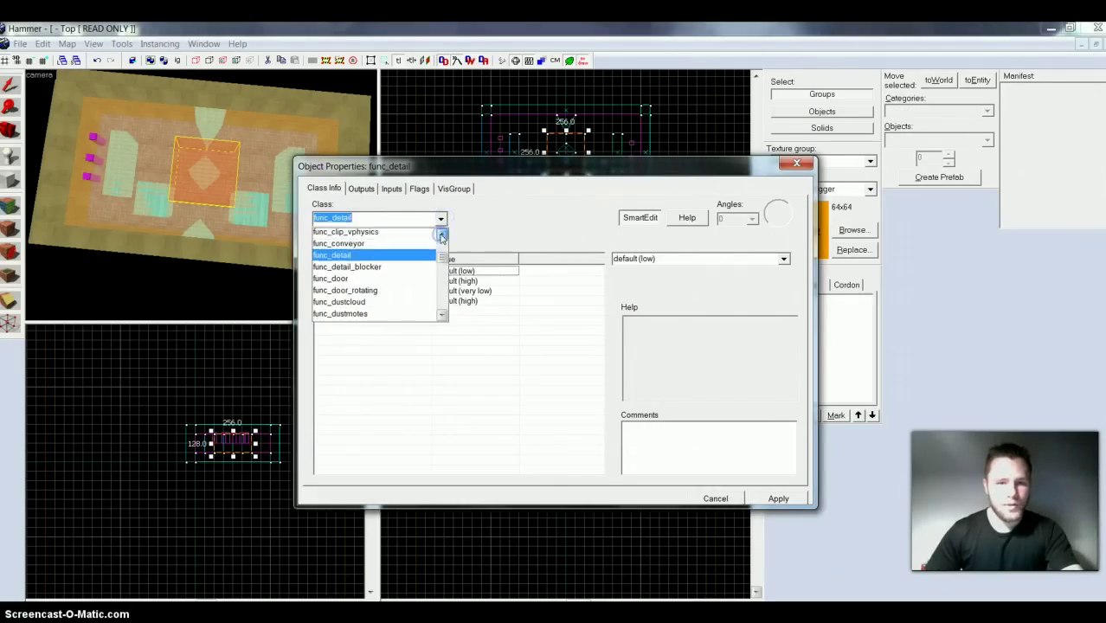
pyautogui.click(440, 235)
pyautogui.click(441, 235)
pyautogui.click(440, 235)
pyautogui.click(441, 235)
pyautogui.click(441, 235)
pyautogui.click(442, 235)
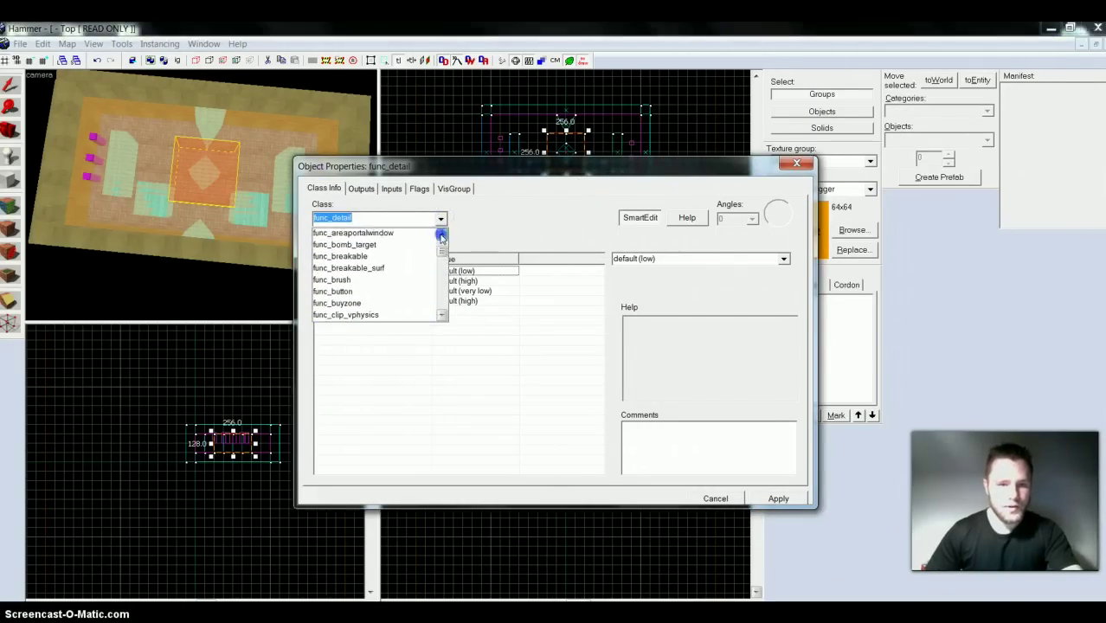
pyautogui.click(388, 243)
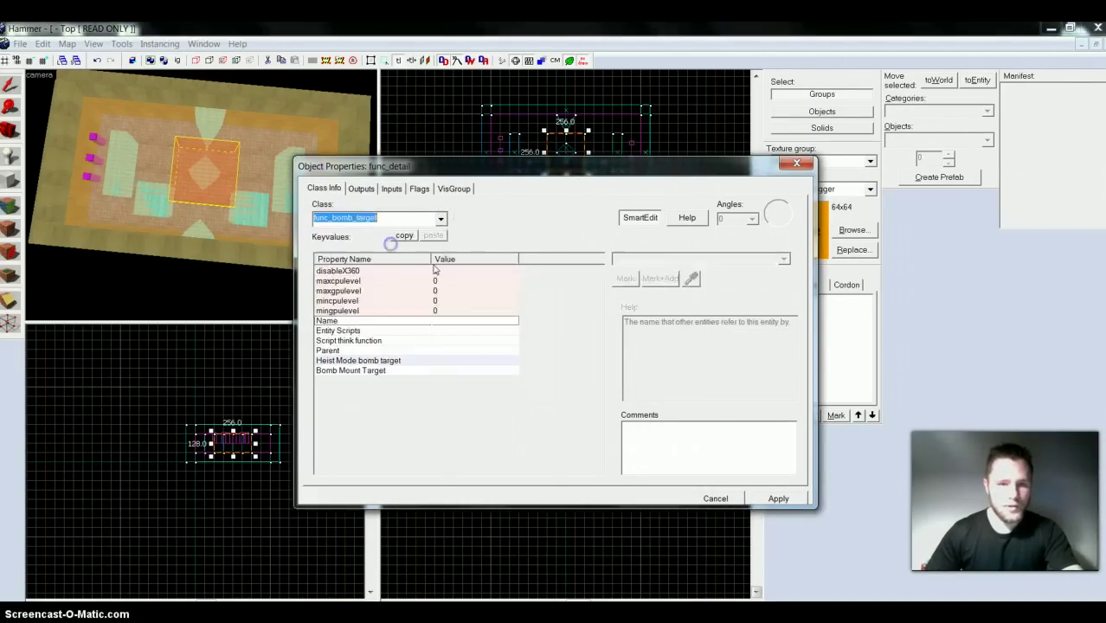
pyautogui.click(778, 498)
pyautogui.click(720, 497)
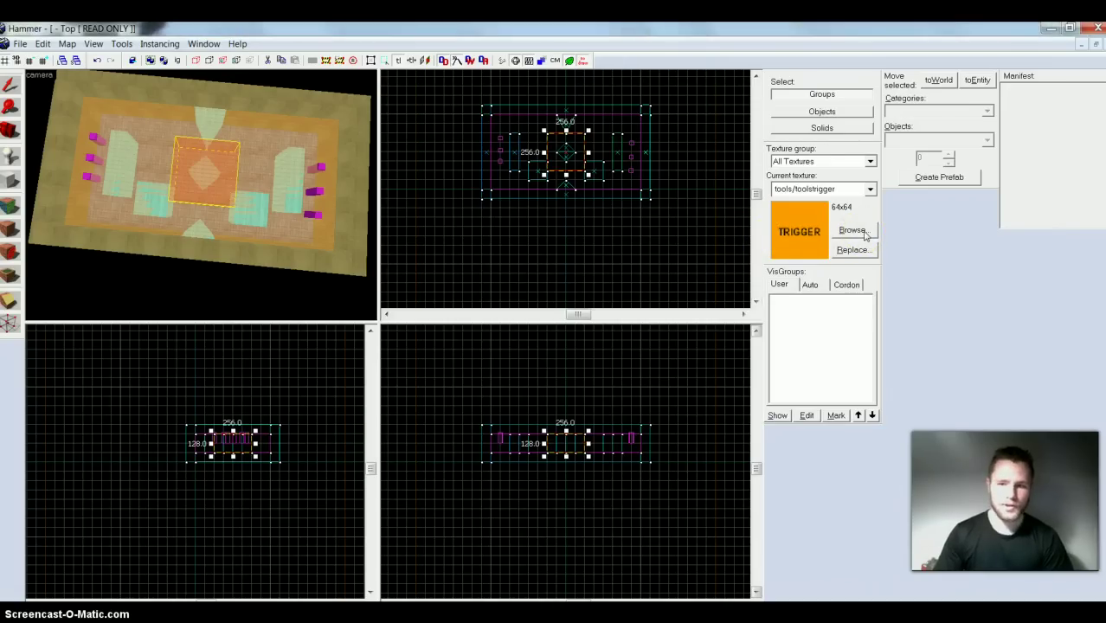
# Prepare the Block Tool and make tools/toolsskybox the current texture for new blocks.
pyautogui.click(200, 199)
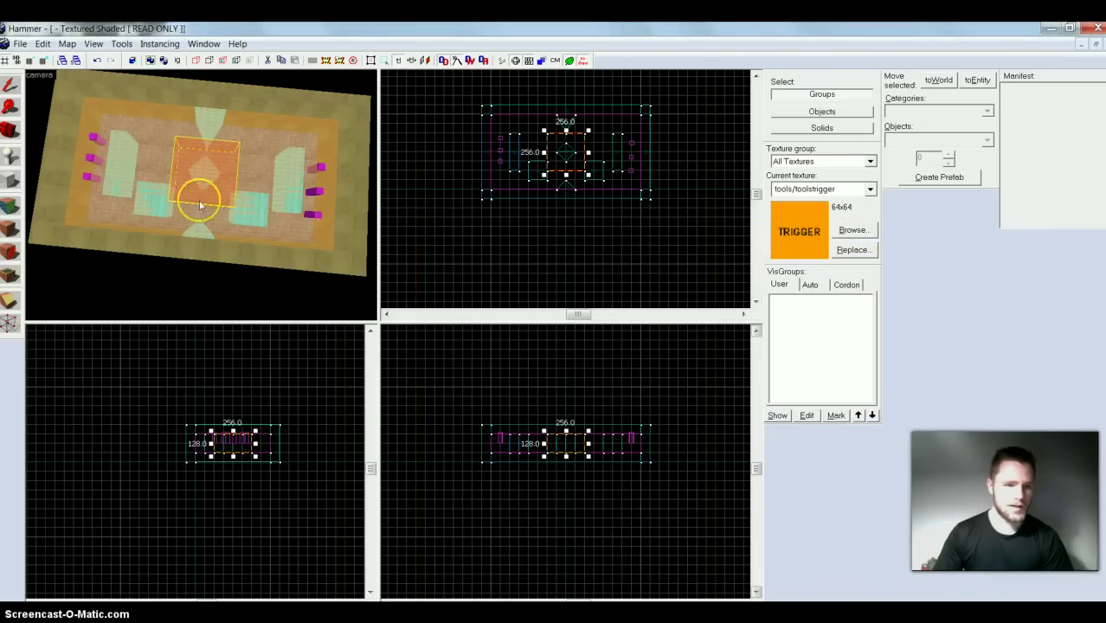
pyautogui.click(10, 180)
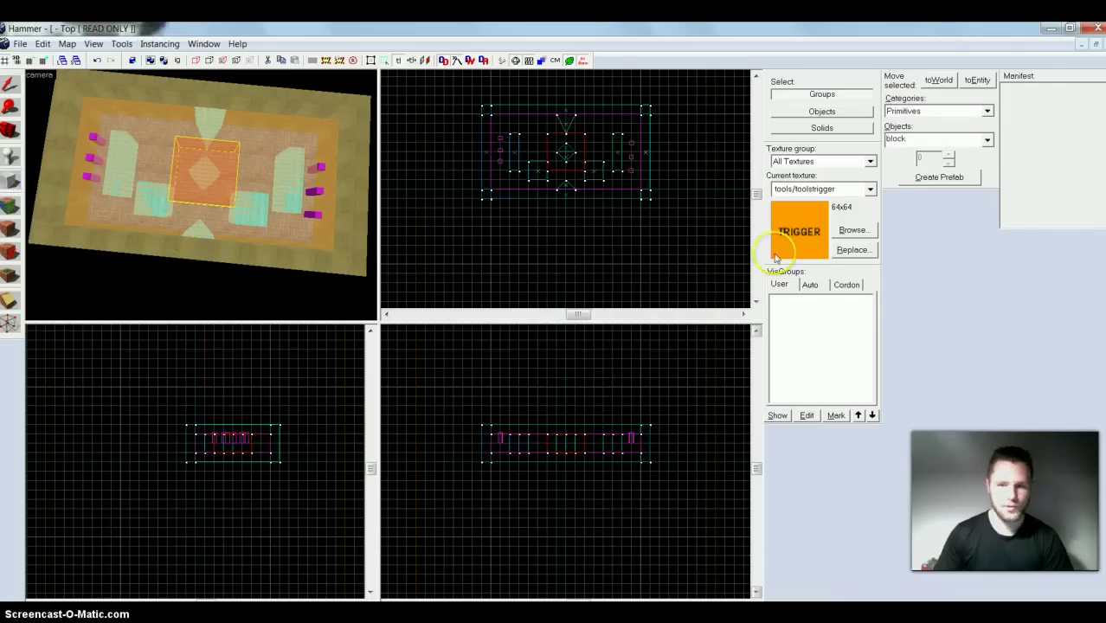
pyautogui.click(853, 230)
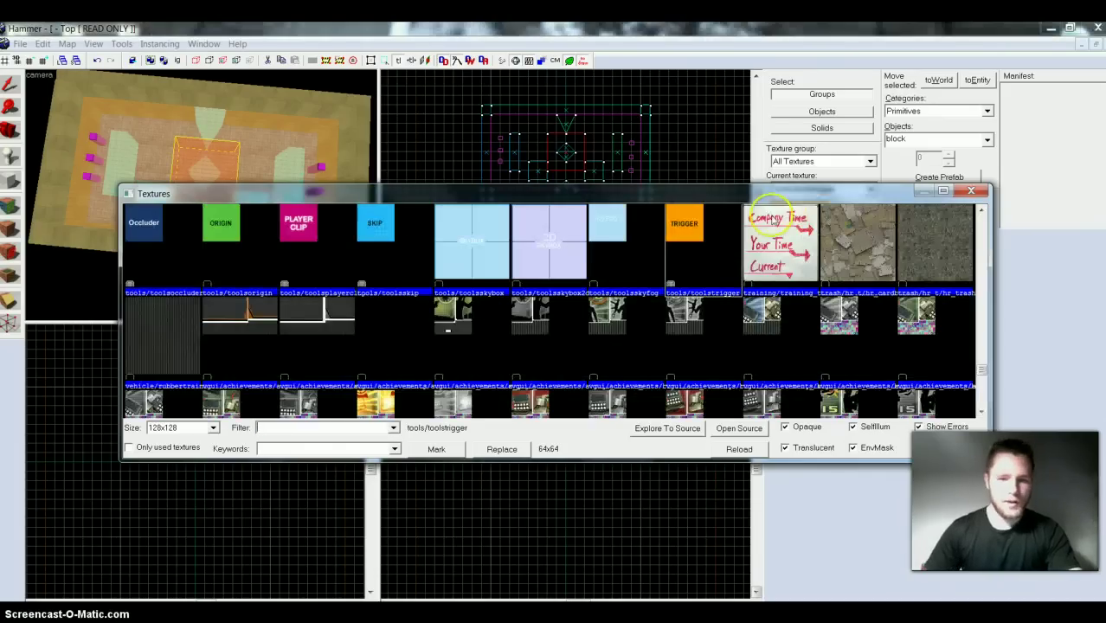
pyautogui.doubleClick(477, 249)
pyautogui.click(469, 262)
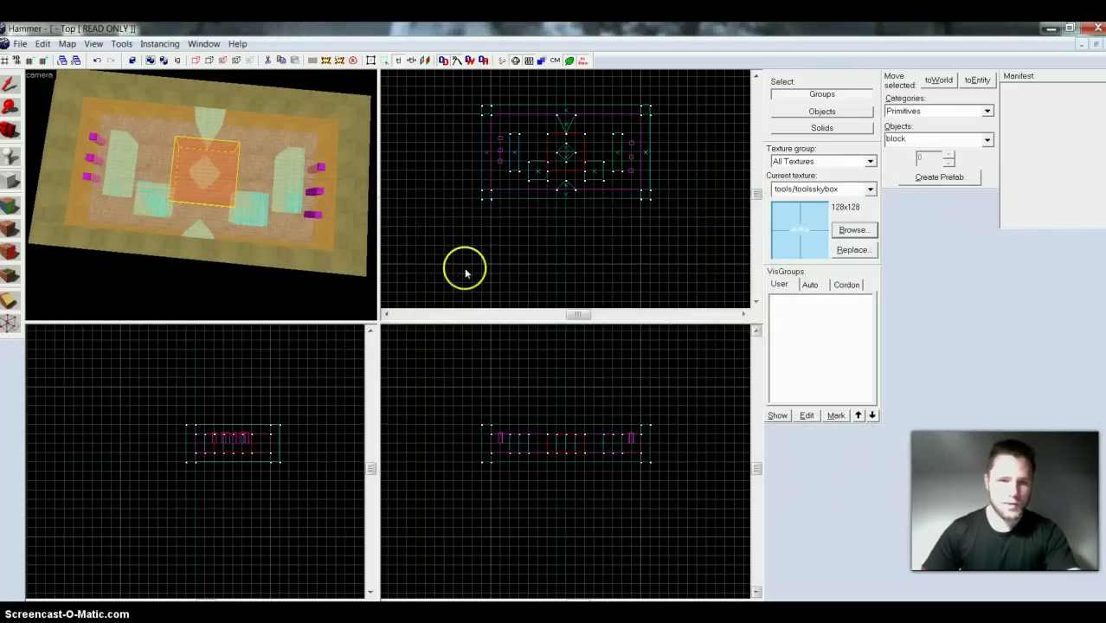
# Create a 1152 x 64 x 256 skybox block on top of the room's upper long wall in the top view.
pyautogui.click(84, 196)
pyautogui.moveTo(477, 99); pyautogui.dragTo(656, 115)
pyautogui.moveTo(570, 445); pyautogui.dragTo(568, 386)
pyautogui.press('Return')
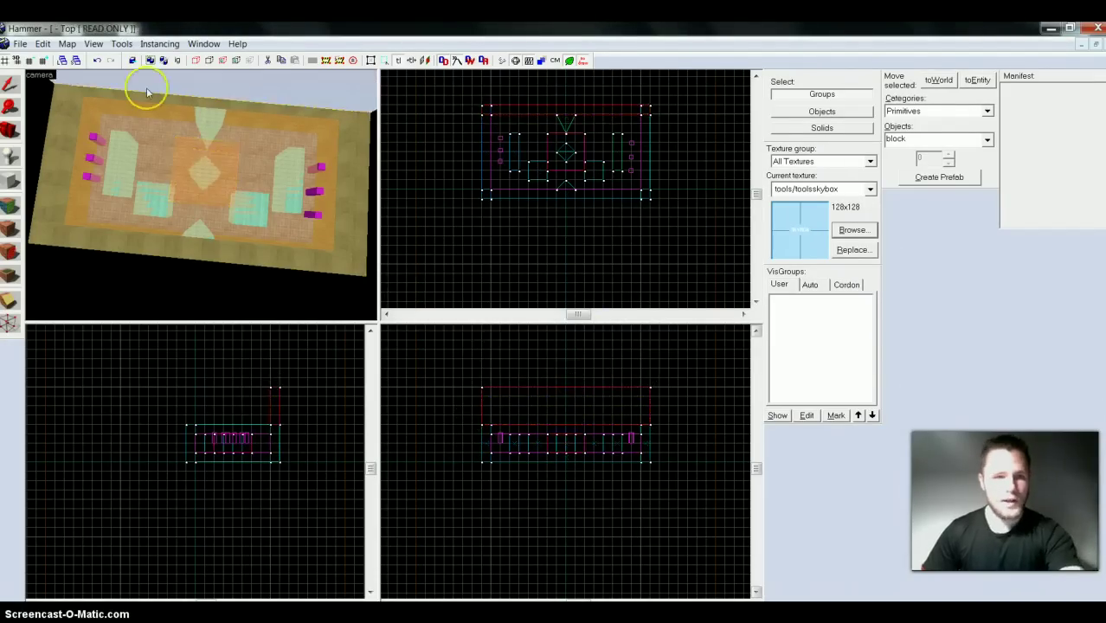
pyautogui.click(179, 102)
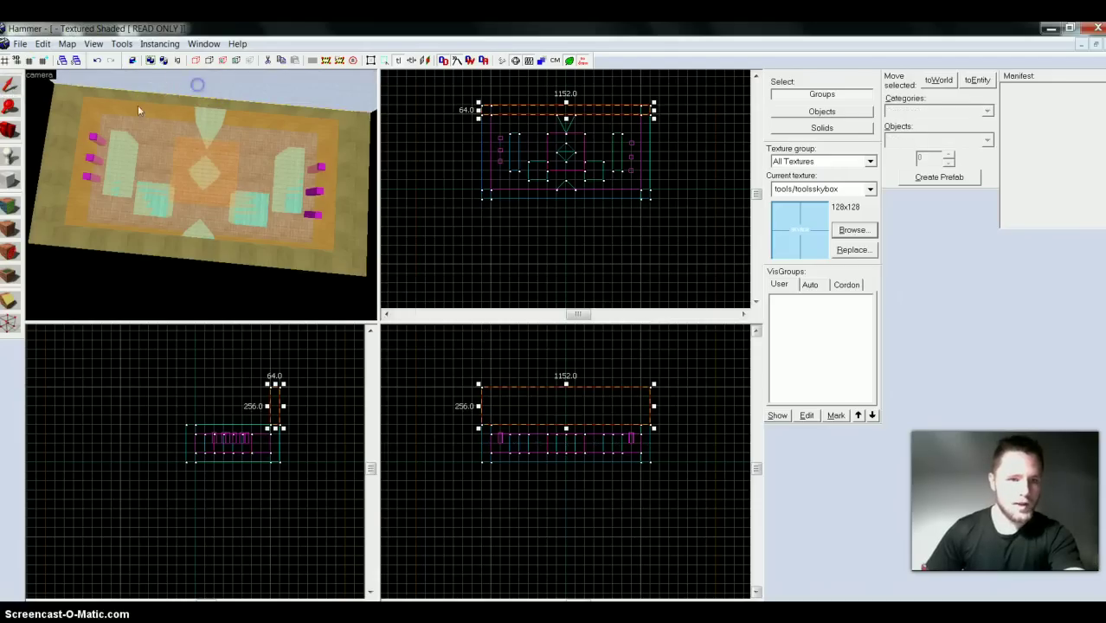
# Create 256-high, 64-thick skybox walls above the other three room walls and close them with a 1152 x 640 x 64 skybox ceiling.
pyautogui.click(10, 178)
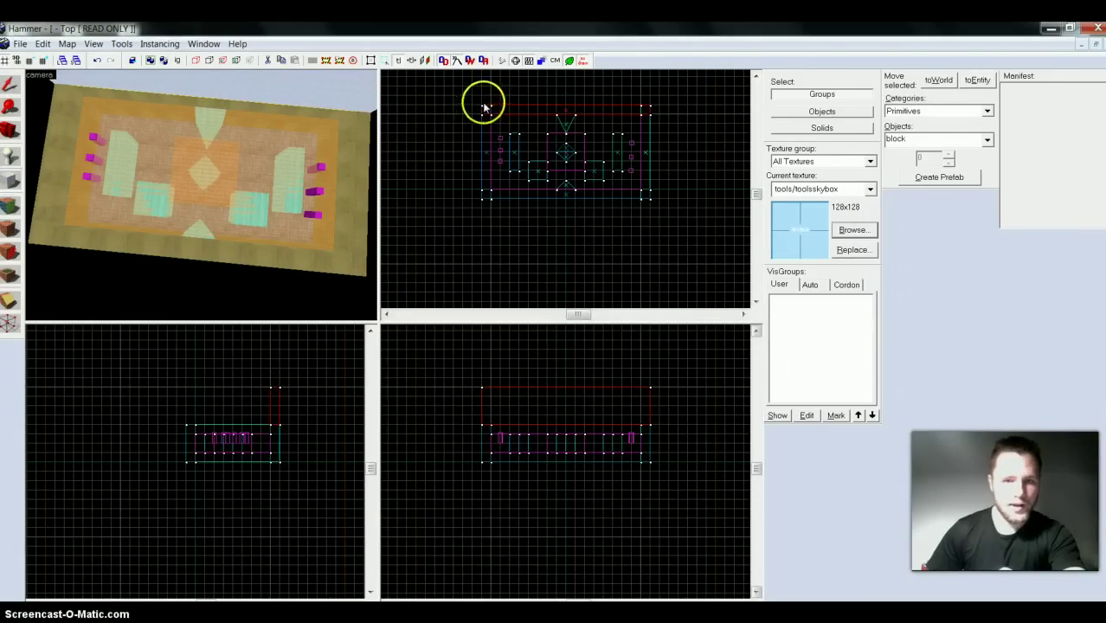
pyautogui.moveTo(483, 106); pyautogui.dragTo(649, 206)
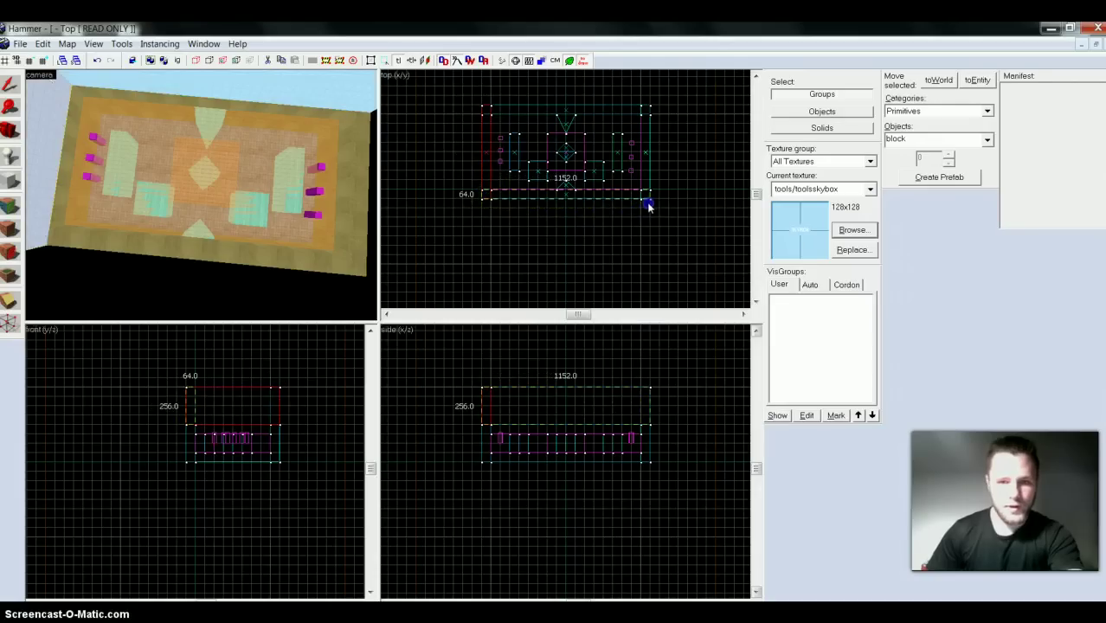
pyautogui.press('Return')
pyautogui.moveTo(655, 116); pyautogui.dragTo(481, 105)
pyautogui.press('Return')
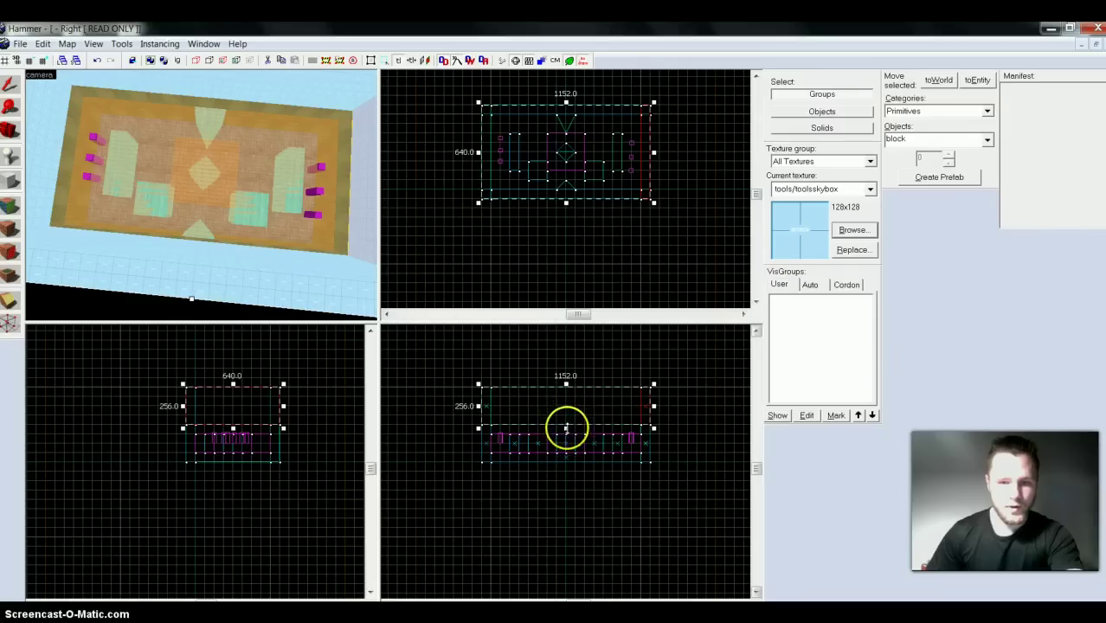
pyautogui.moveTo(566, 428); pyautogui.dragTo(573, 400)
pyautogui.press('Return')
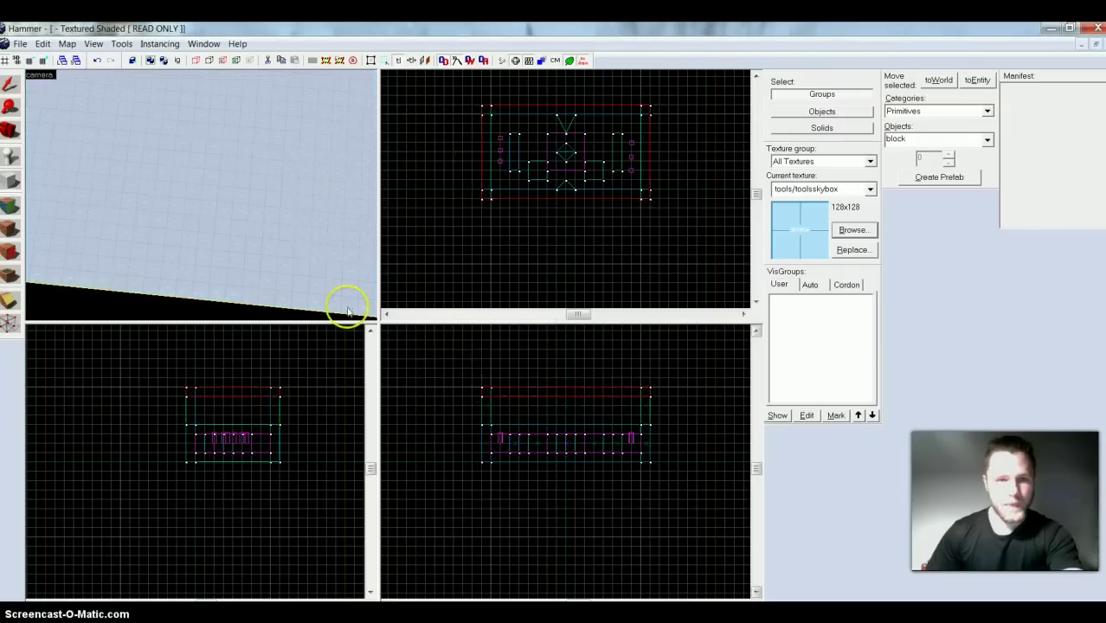
# Examine the skybox walls and ceiling in the 3D view from outside and from inside the room.
pyautogui.press('d')
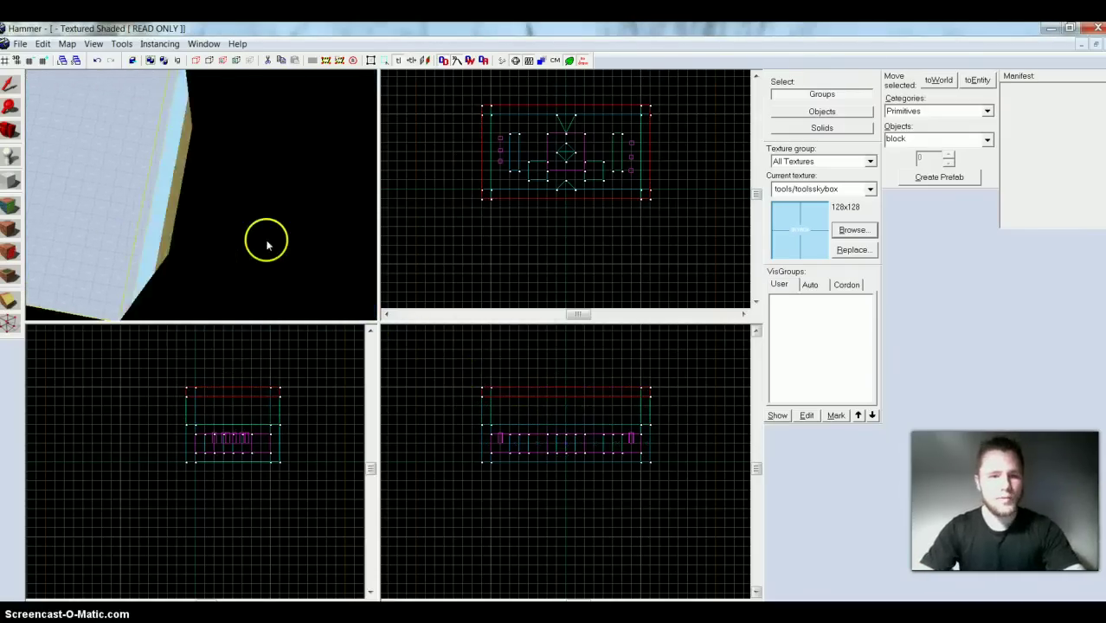
pyautogui.press('s')
pyautogui.press('a')
pyautogui.press('d')
pyautogui.press('w')
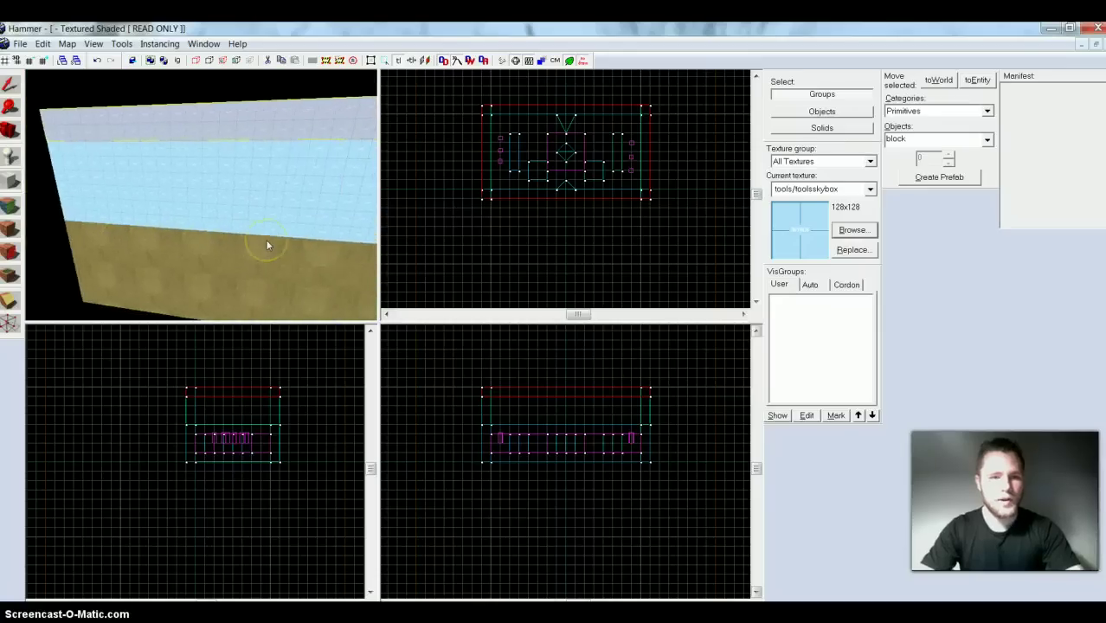
pyautogui.press('d')
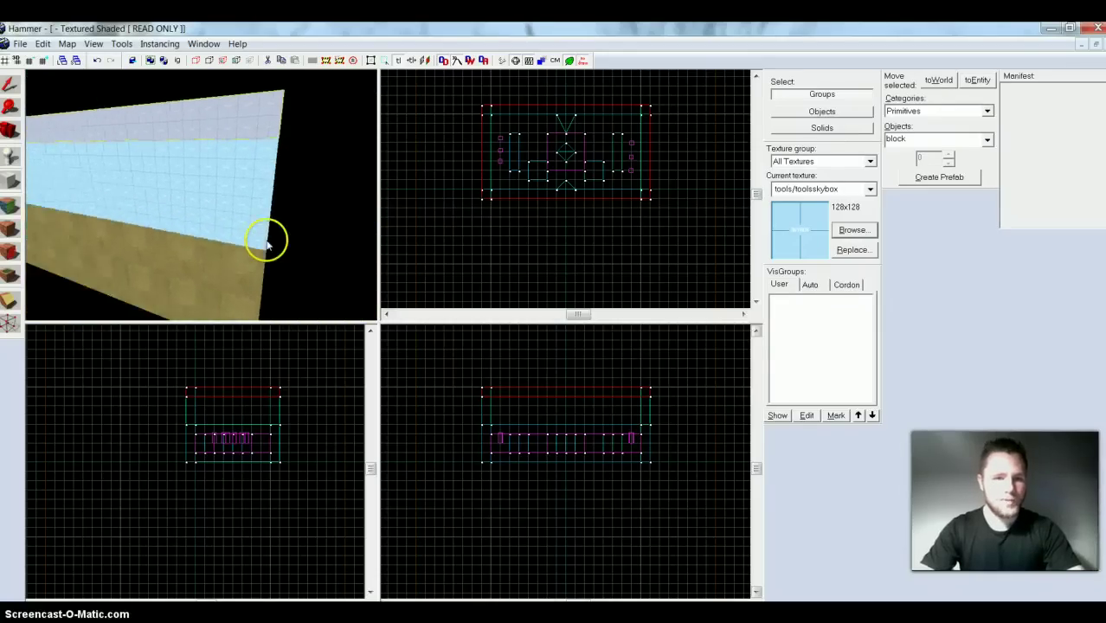
pyautogui.press('a')
pyautogui.press('d')
pyautogui.press('w')
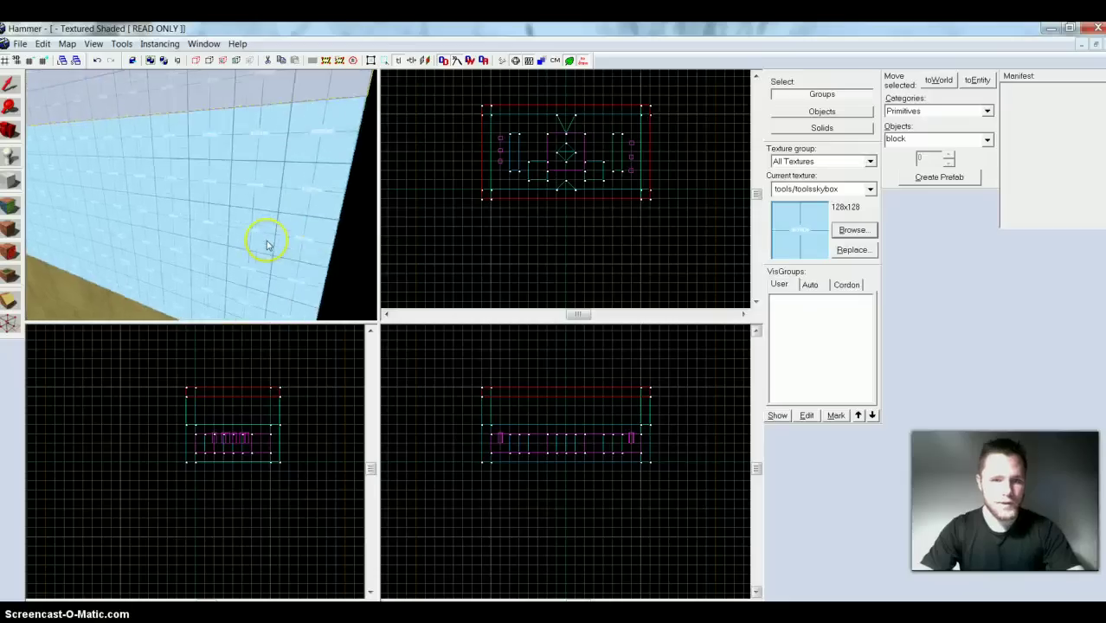
pyautogui.press('Up')
pyautogui.press('w')
pyautogui.press('Down')
pyautogui.press('Right')
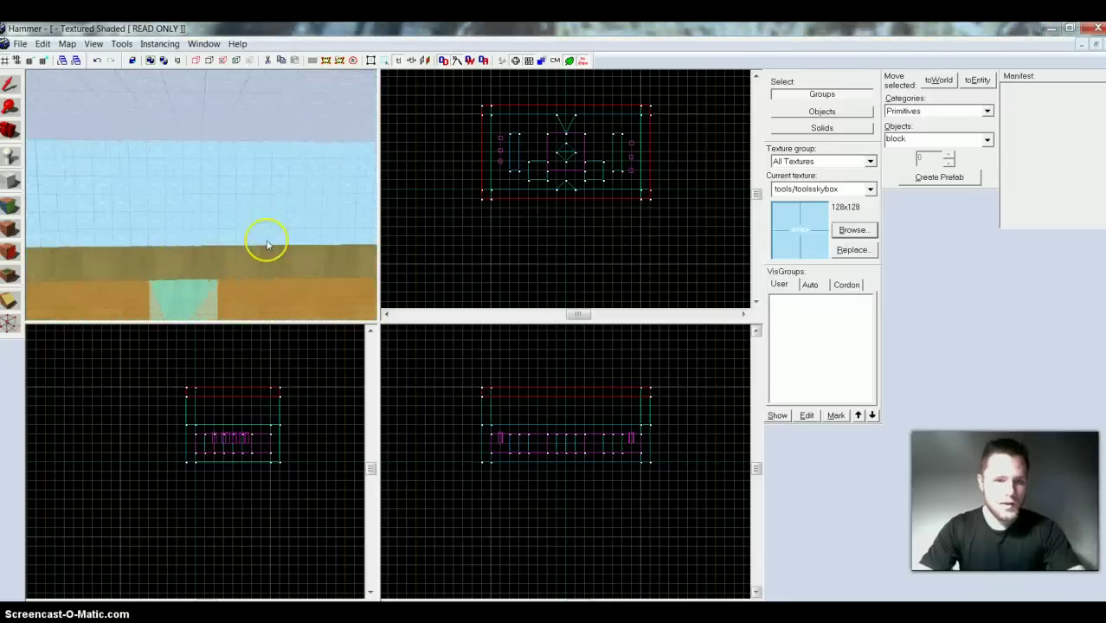
pyautogui.press('Left')
pyautogui.press('Left')
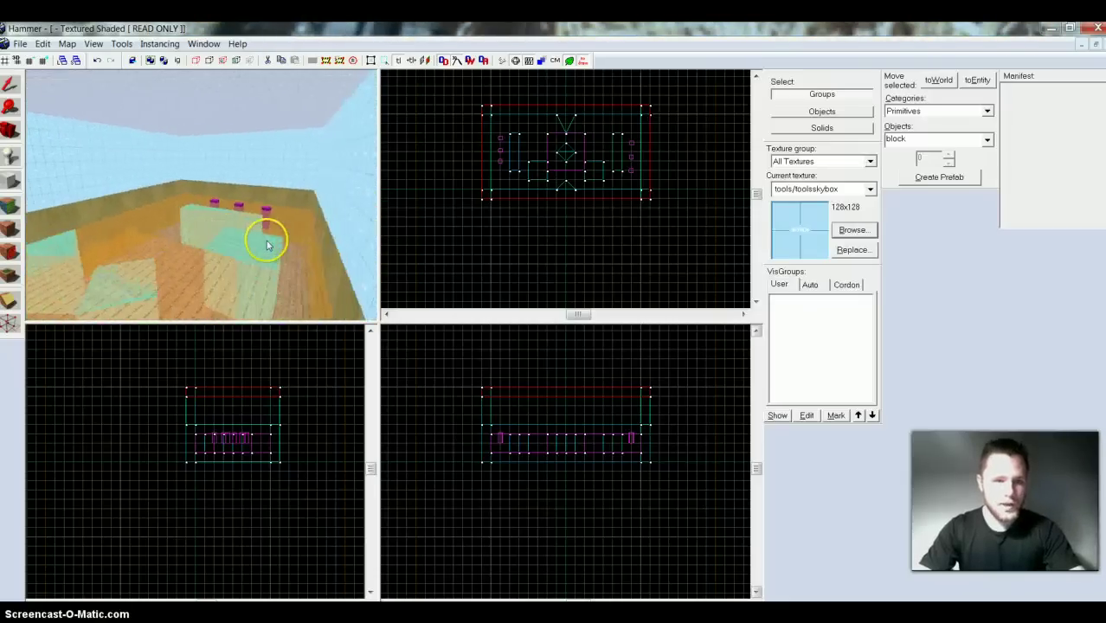
pyautogui.press('Down')
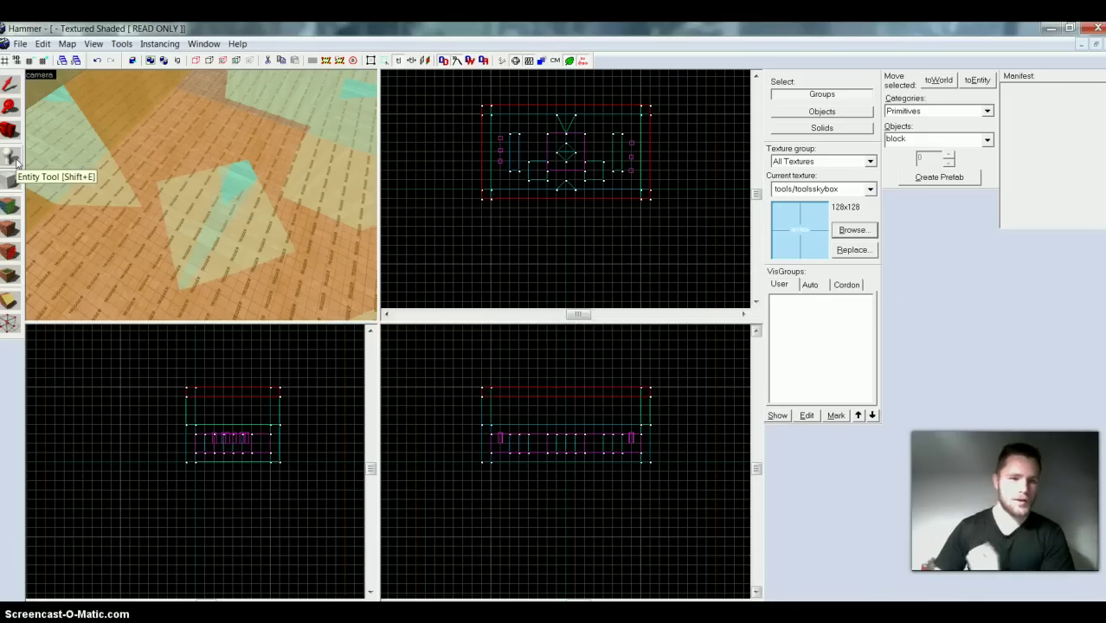
# Place an info_player_terrorist entity on top of the diamond-shaped block in the middle of the room and select it.
pyautogui.click(12, 158)
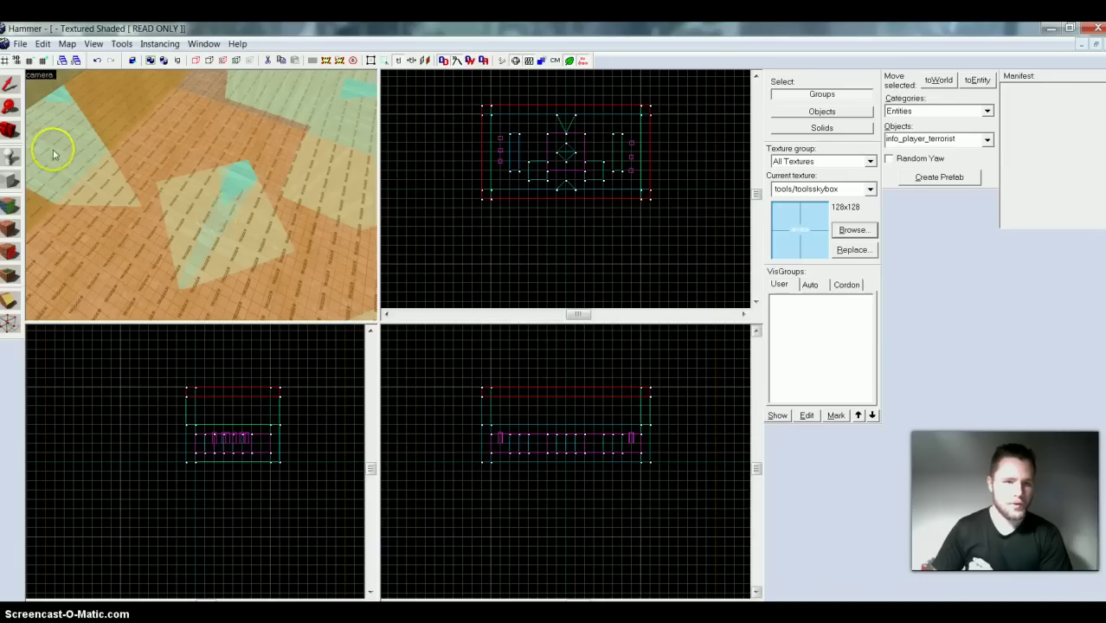
pyautogui.click(216, 216)
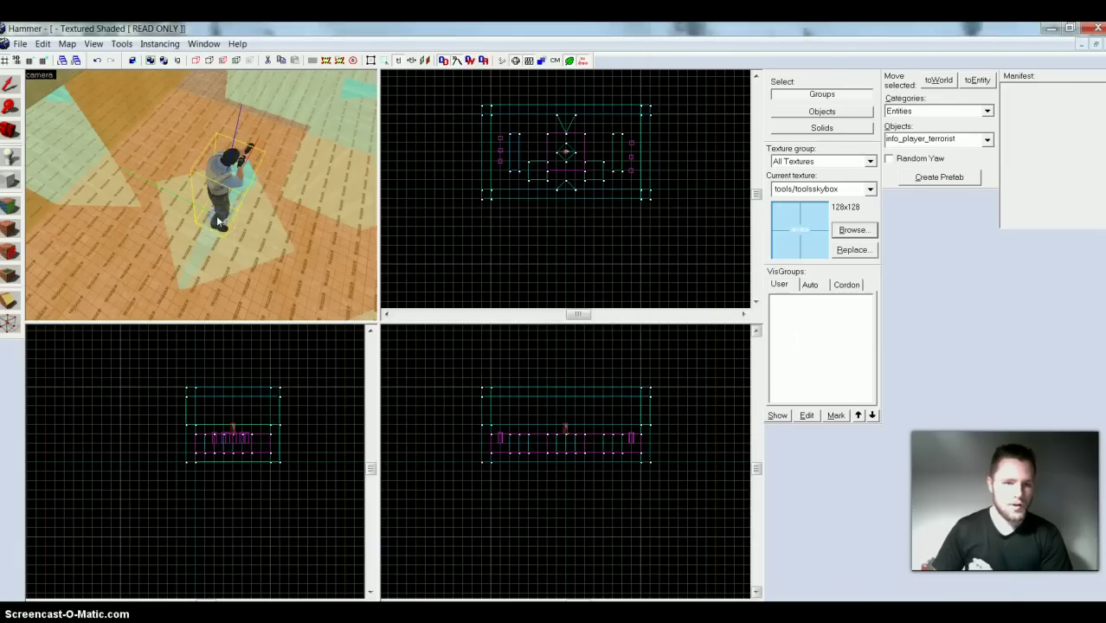
pyautogui.click(12, 82)
pyautogui.click(189, 164)
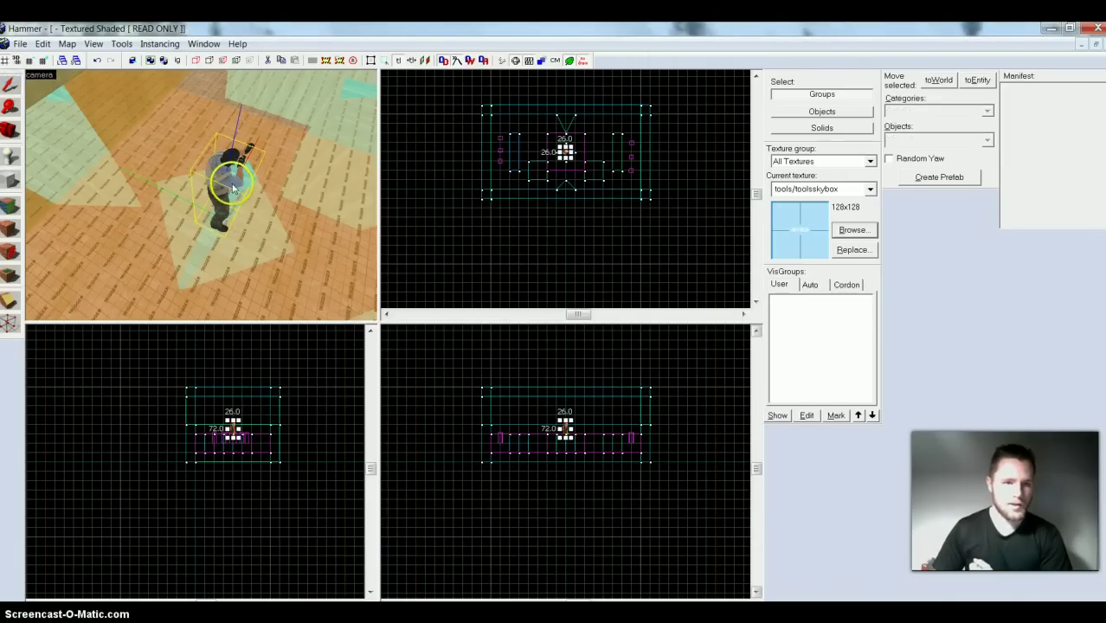
# Change the class of the entity on the diamond-shaped block to light_environment.
pyautogui.doubleClick(225, 180)
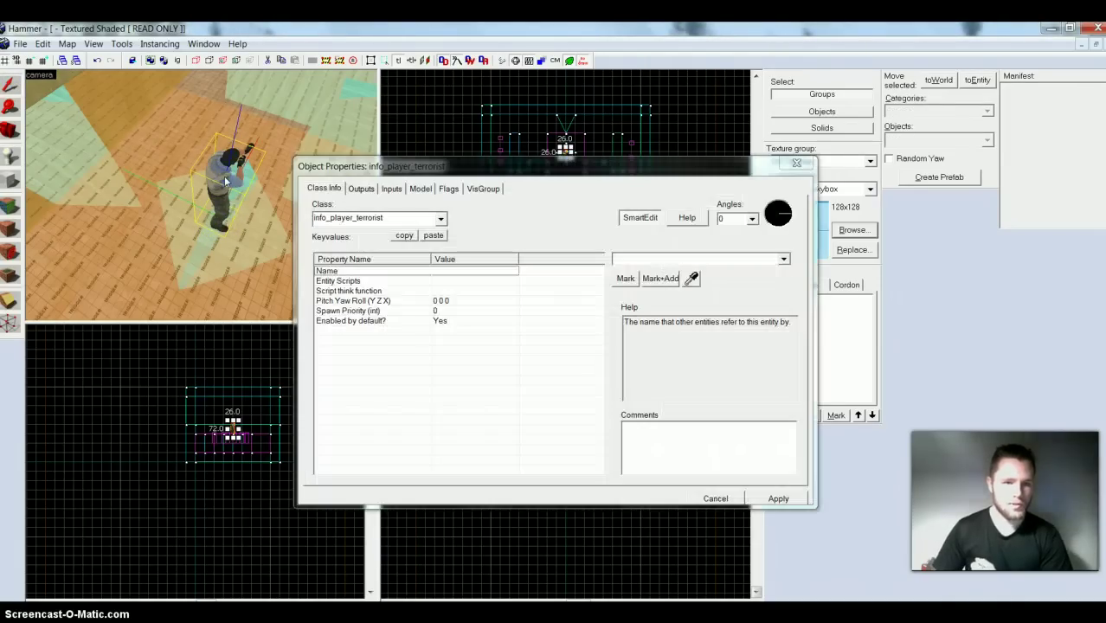
pyautogui.click(408, 218)
pyautogui.write('light')
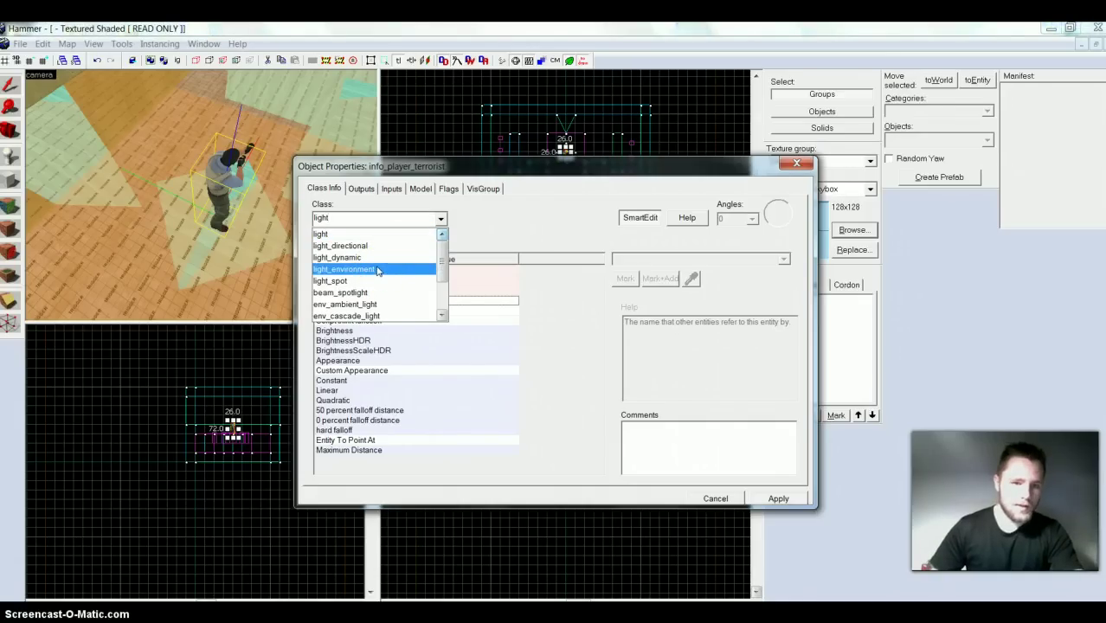
pyautogui.click(366, 272)
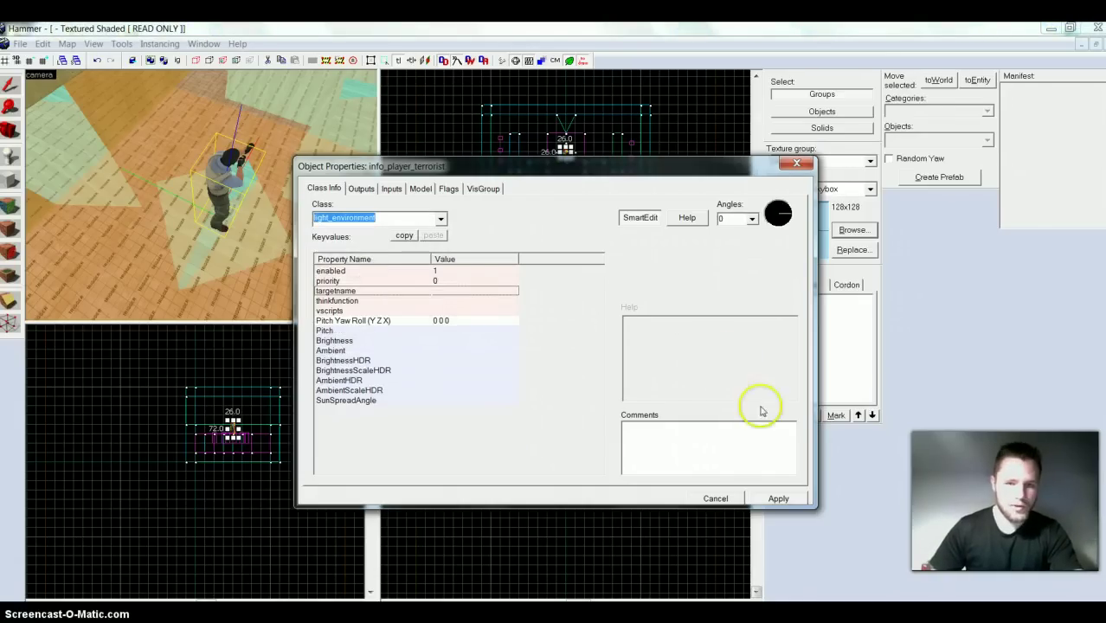
pyautogui.click(773, 499)
pyautogui.click(715, 498)
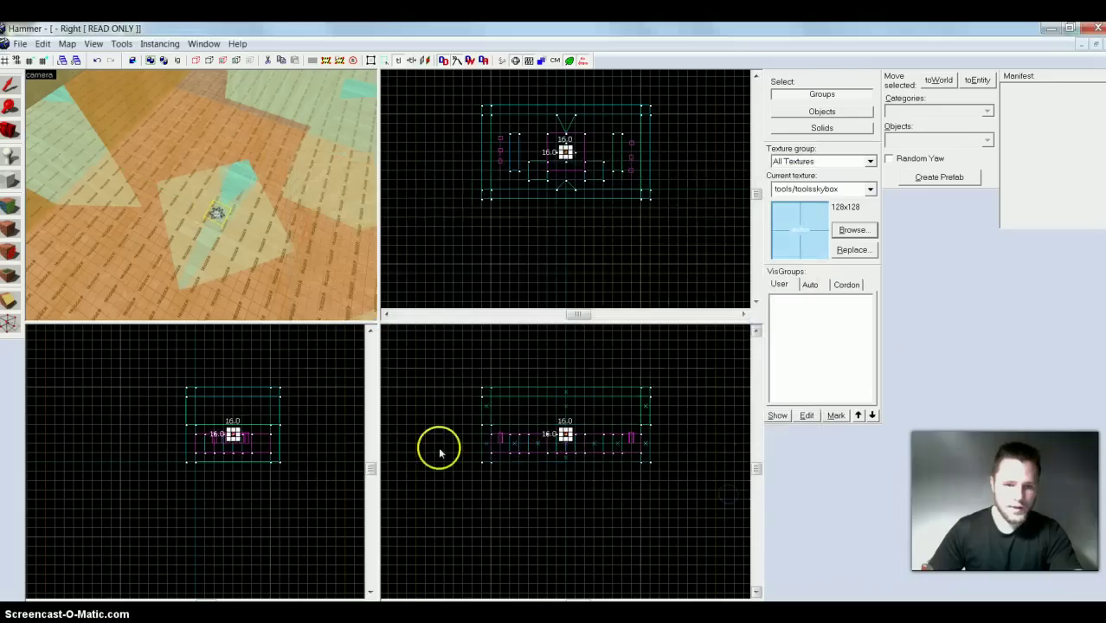
# Move the light_environment entity straight up into the middle of the skybox space above the room.
pyautogui.click(233, 435)
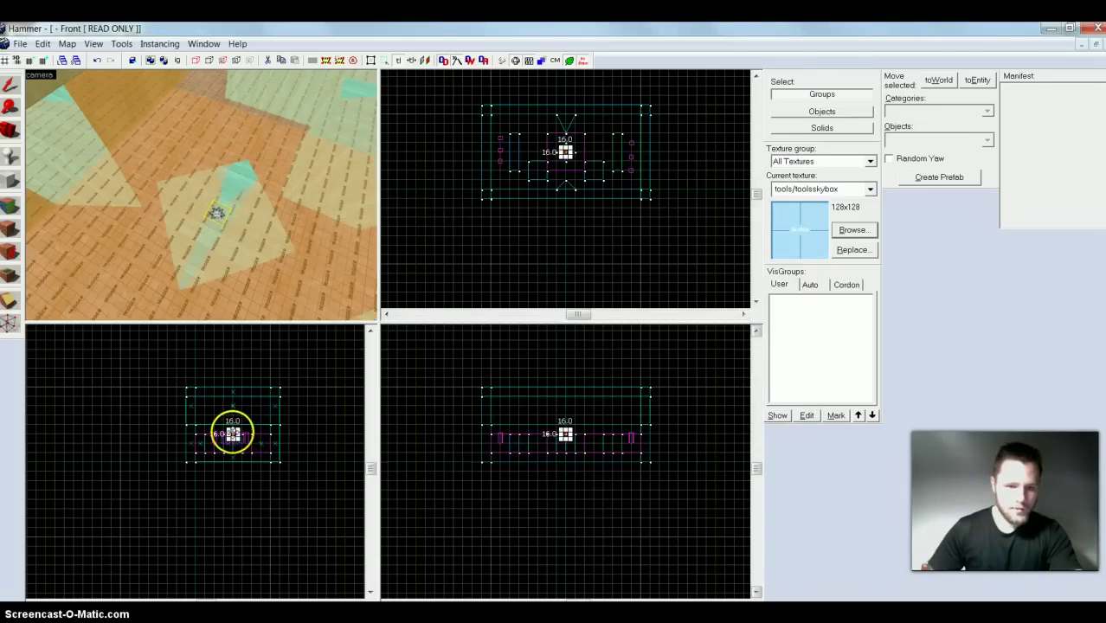
pyautogui.moveTo(233, 433); pyautogui.dragTo(233, 405)
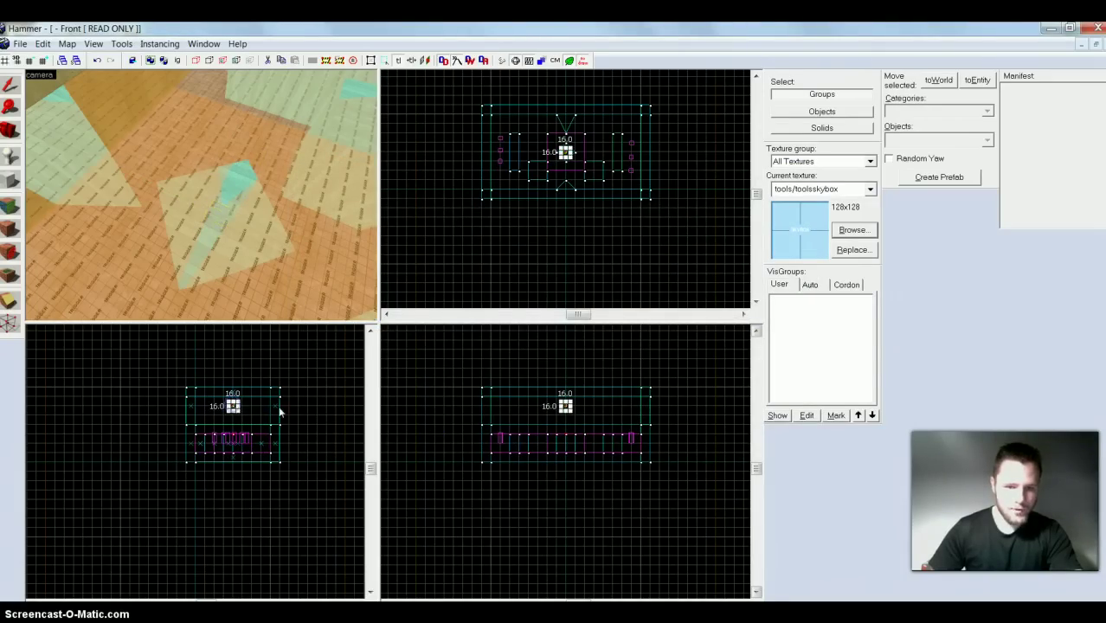
pyautogui.click(416, 373)
pyautogui.click(257, 260)
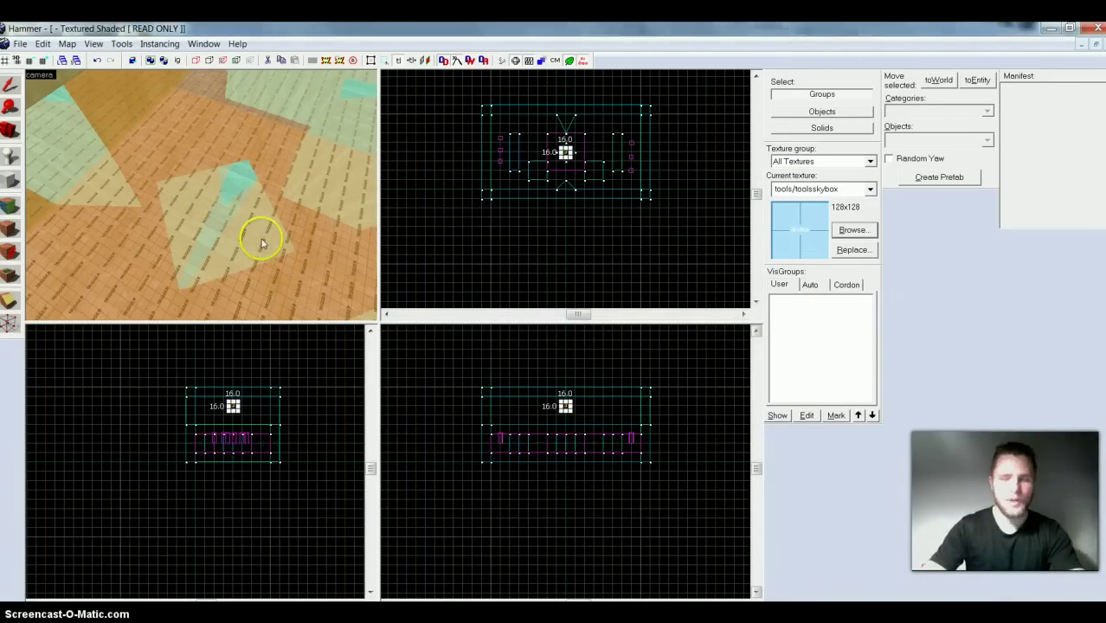
# Examine the light_environment entity's position under the skybox and the room's interior in the 3D view.
pyautogui.press('Up')
pyautogui.press('Up')
pyautogui.press('Down')
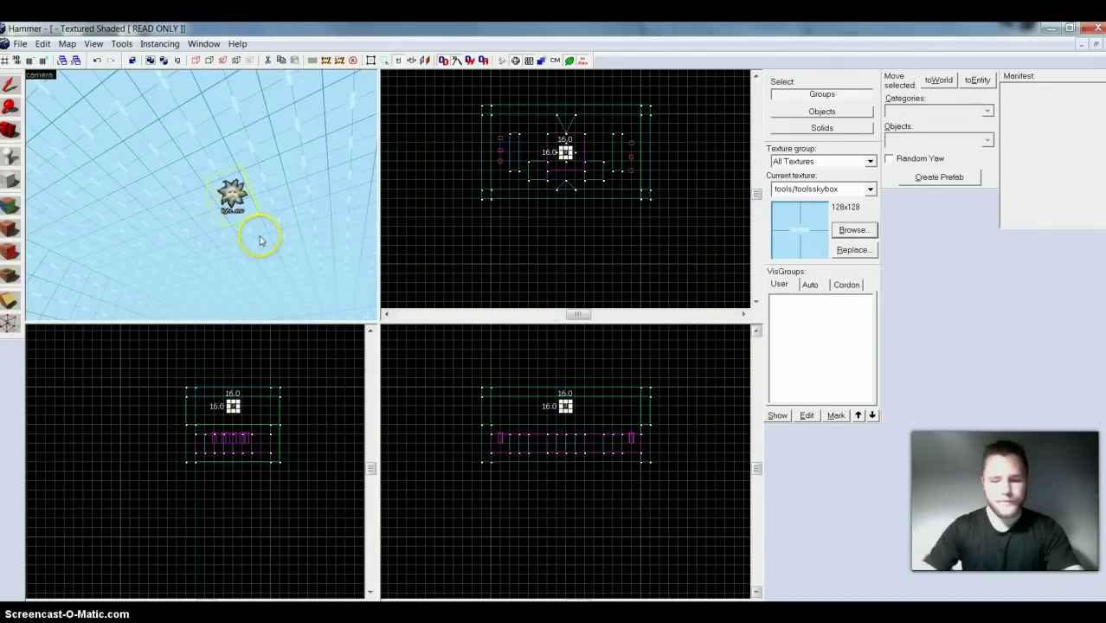
pyautogui.press('Down')
pyautogui.press('Right')
pyautogui.press('Up')
pyautogui.press('Down')
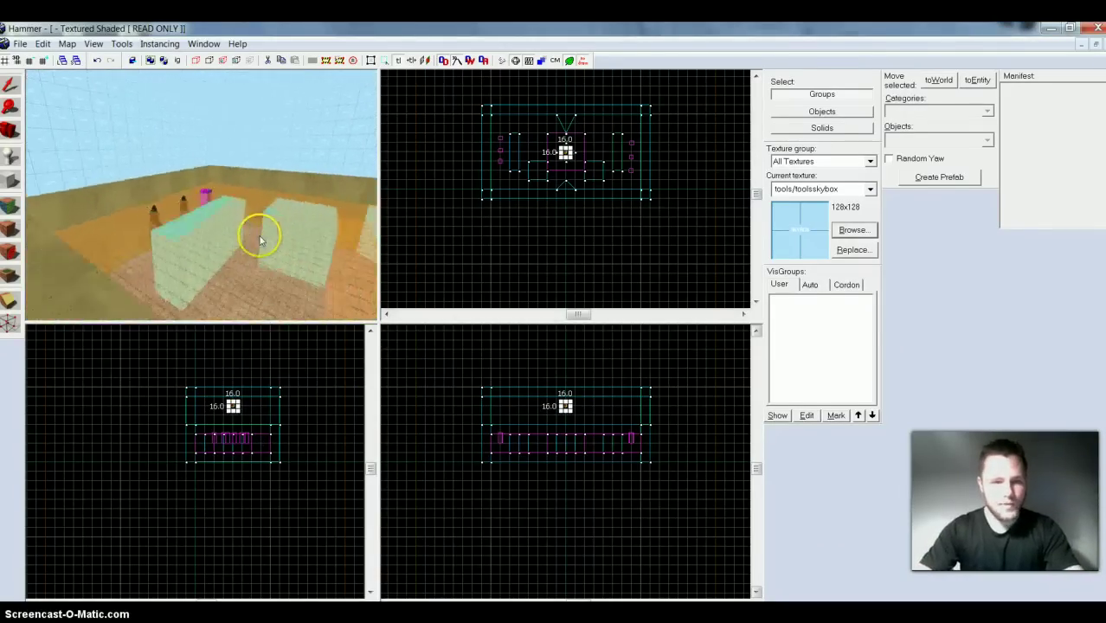
pyautogui.press('Right')
pyautogui.press('w')
pyautogui.press('Right')
pyautogui.press('w')
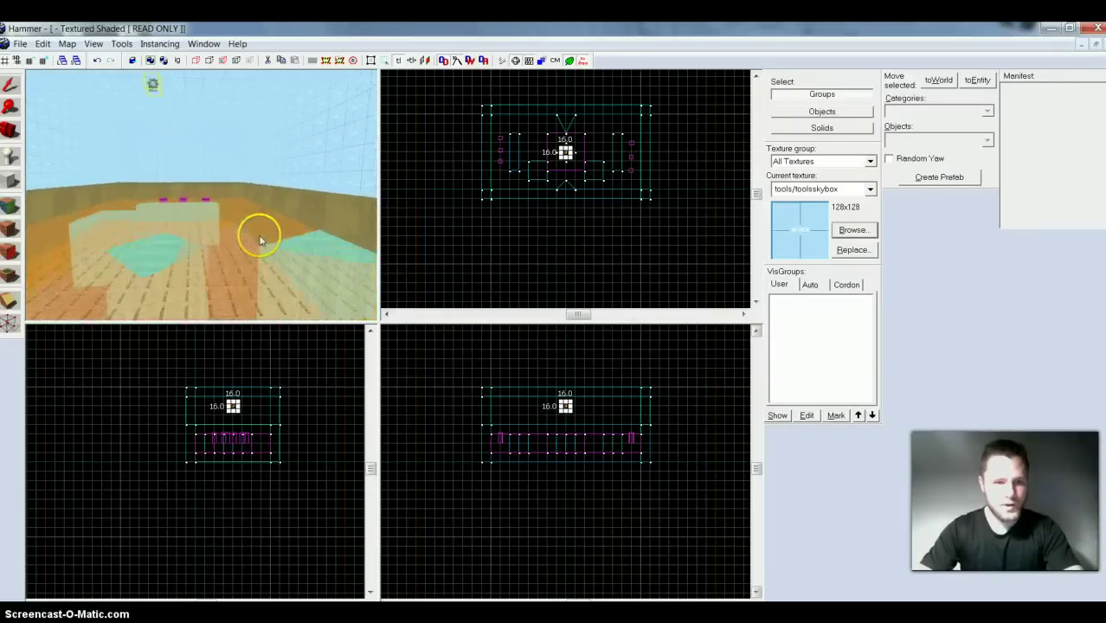
# Examine the room's cover blocks, spawn points and skybox from several angles in the 3D view.
pyautogui.press('Up')
pyautogui.press('Down')
pyautogui.press('Right')
pyautogui.press('Left')
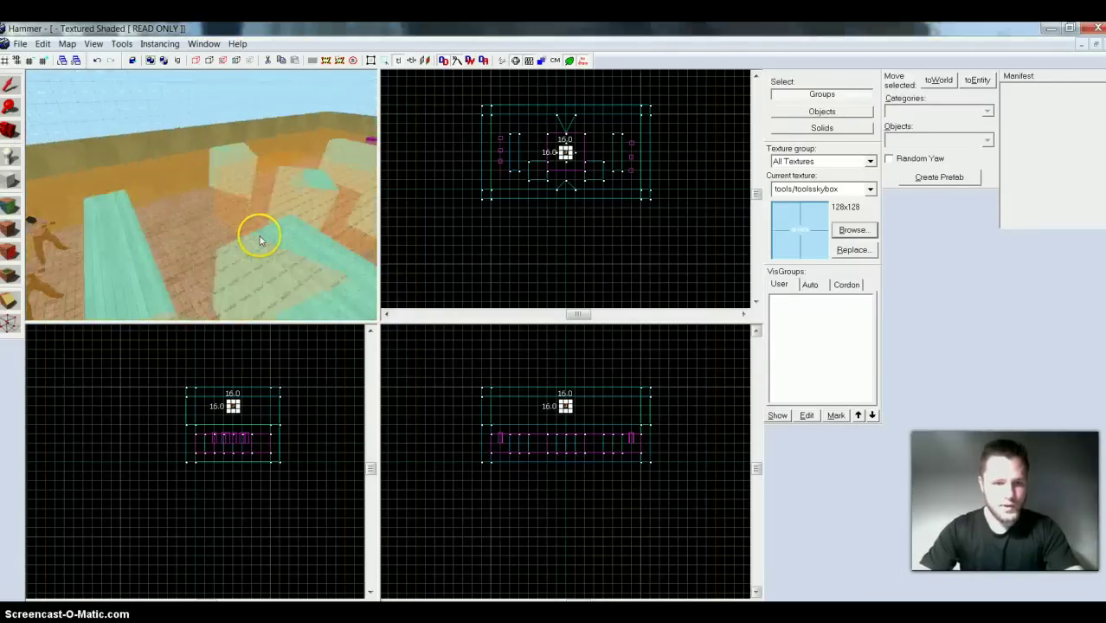
pyautogui.press('Right')
pyautogui.press('s')
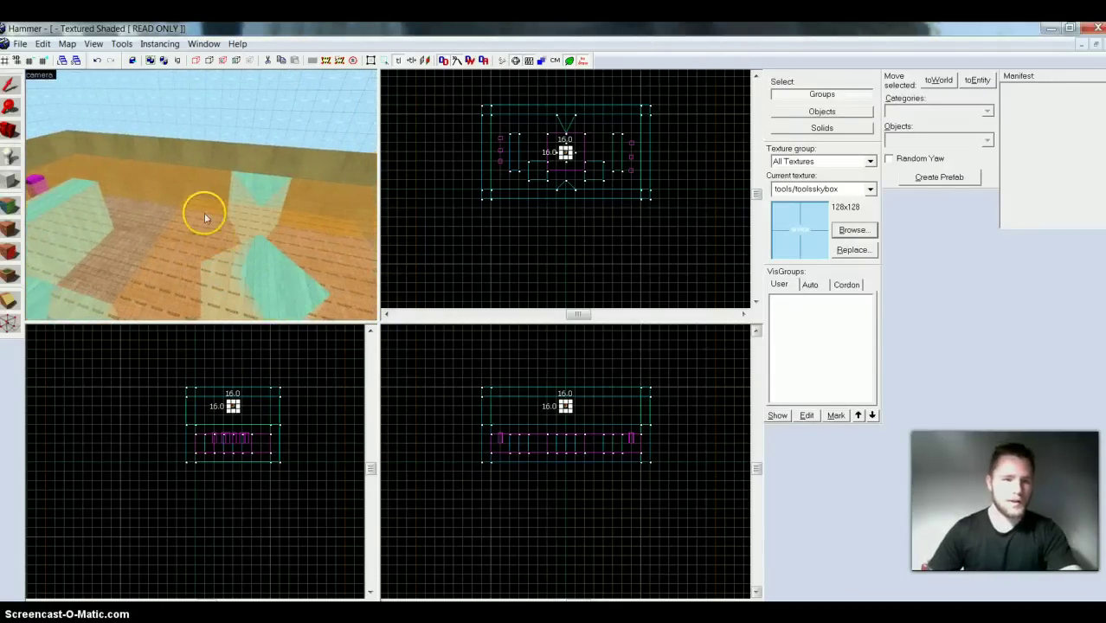
# Save the map under the name de_whatever as a Valve Map File in the sdk_content maps folder.
pyautogui.click(20, 45)
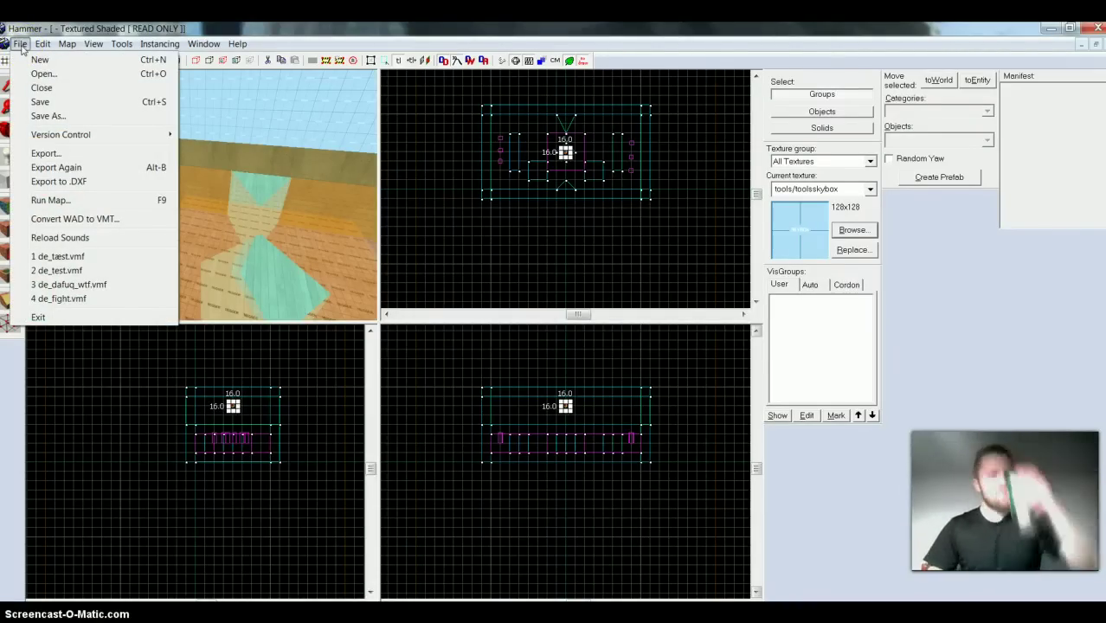
pyautogui.click(72, 116)
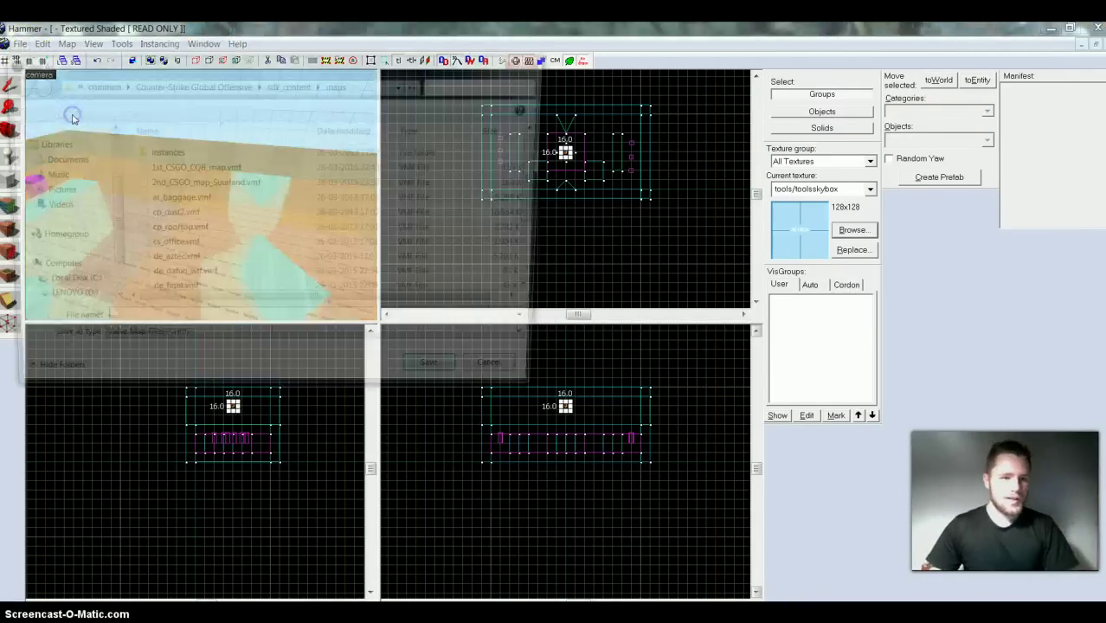
pyautogui.write('d')
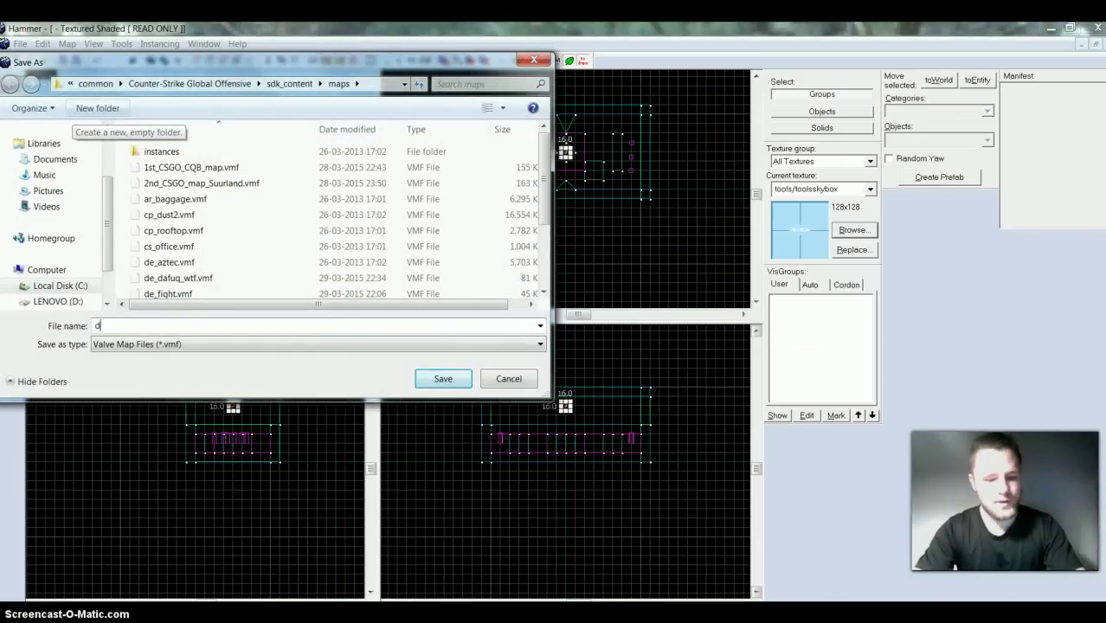
pyautogui.write('e')
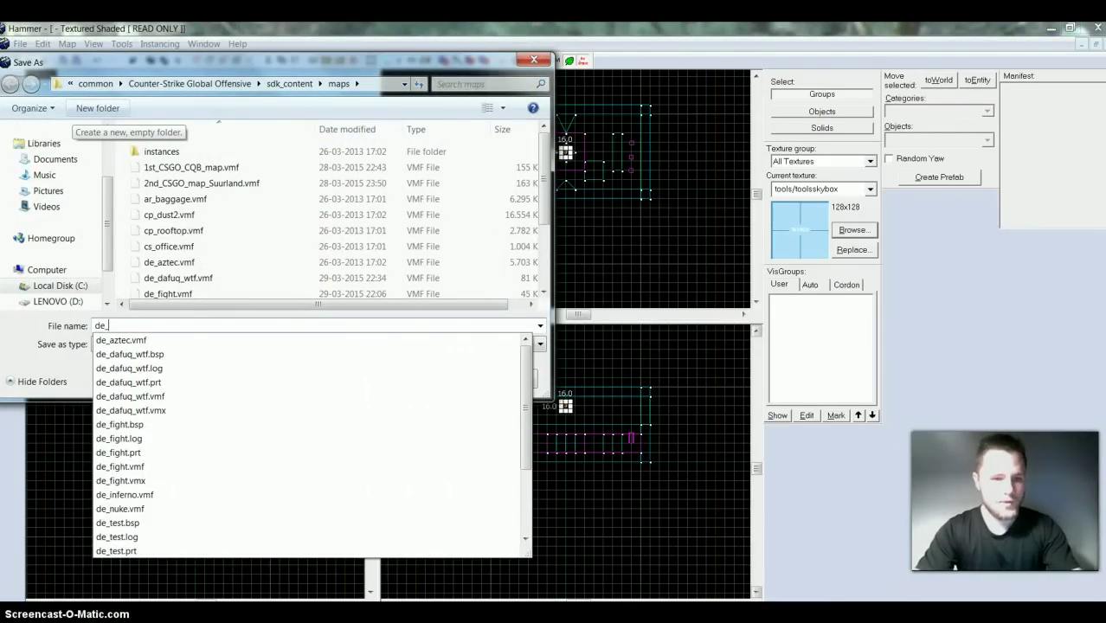
pyautogui.write('_')
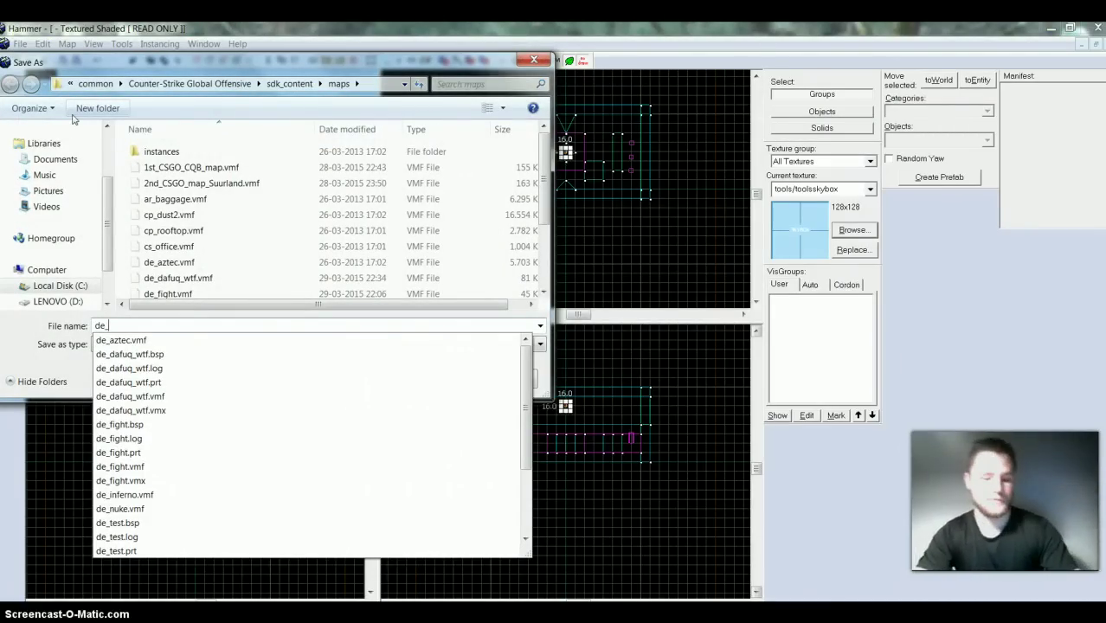
pyautogui.write('wh')
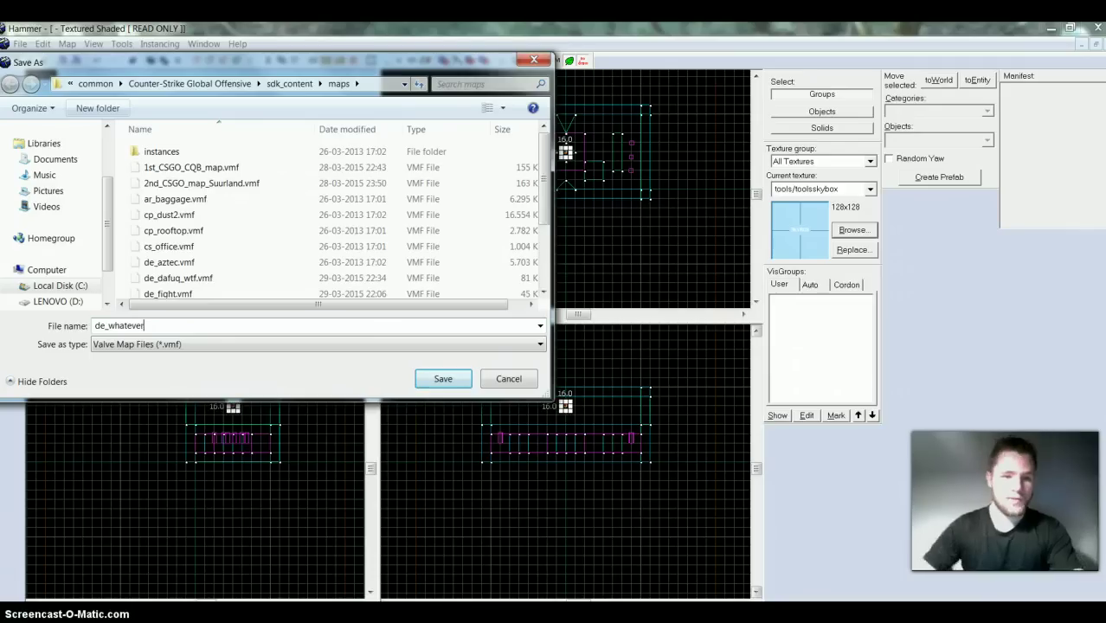
pyautogui.write('atever')
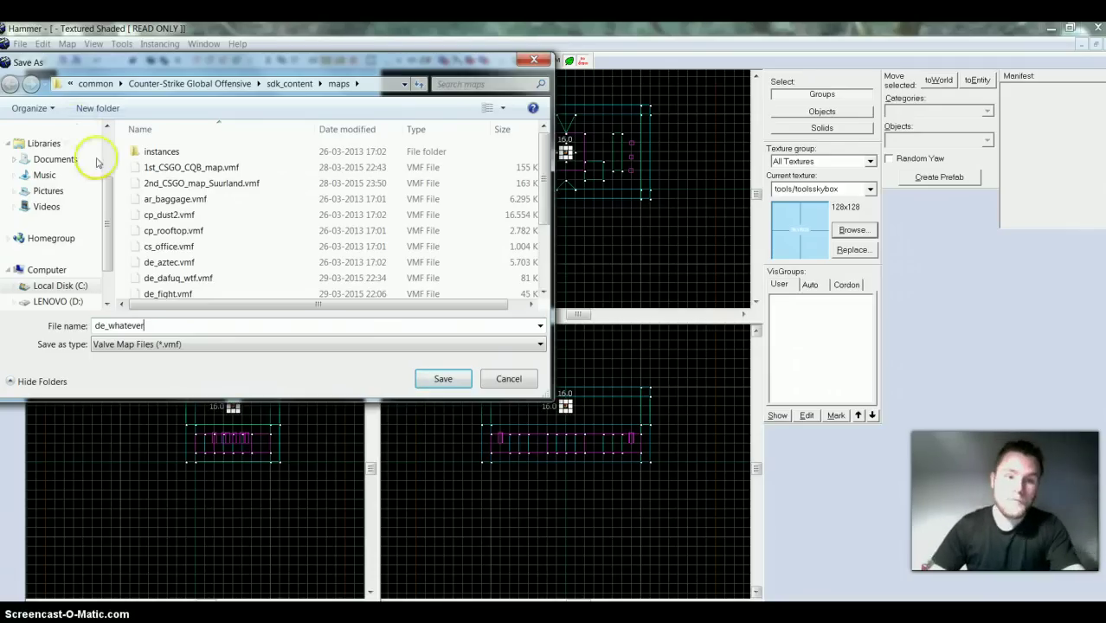
pyautogui.click(422, 379)
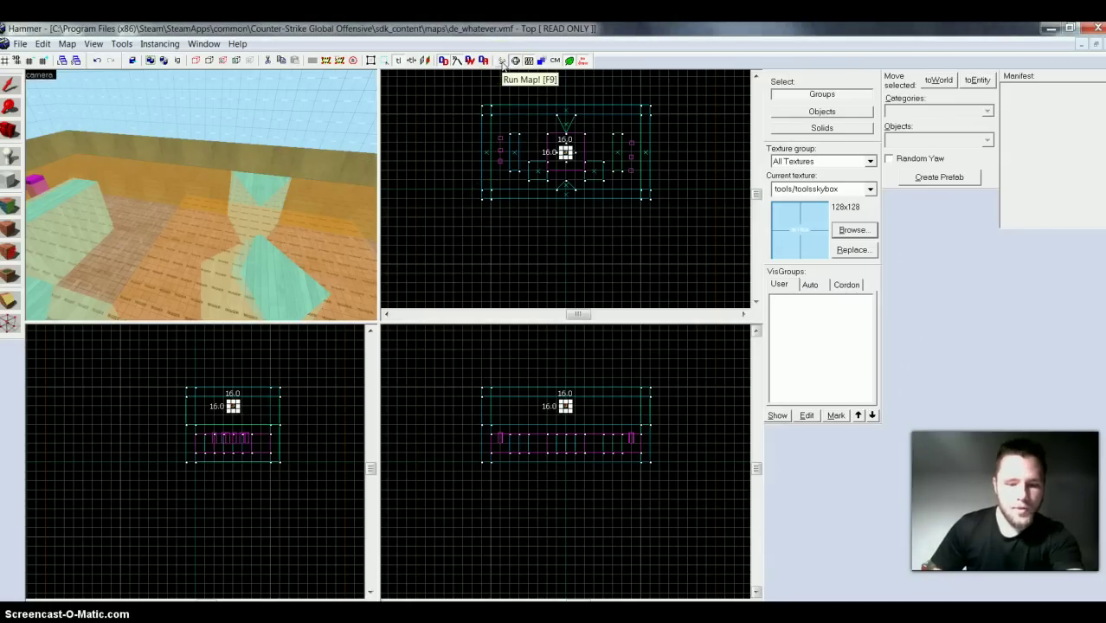
# Run the map compile with BSP, VIS and RAD all set to Normal.
pyautogui.click(500, 63)
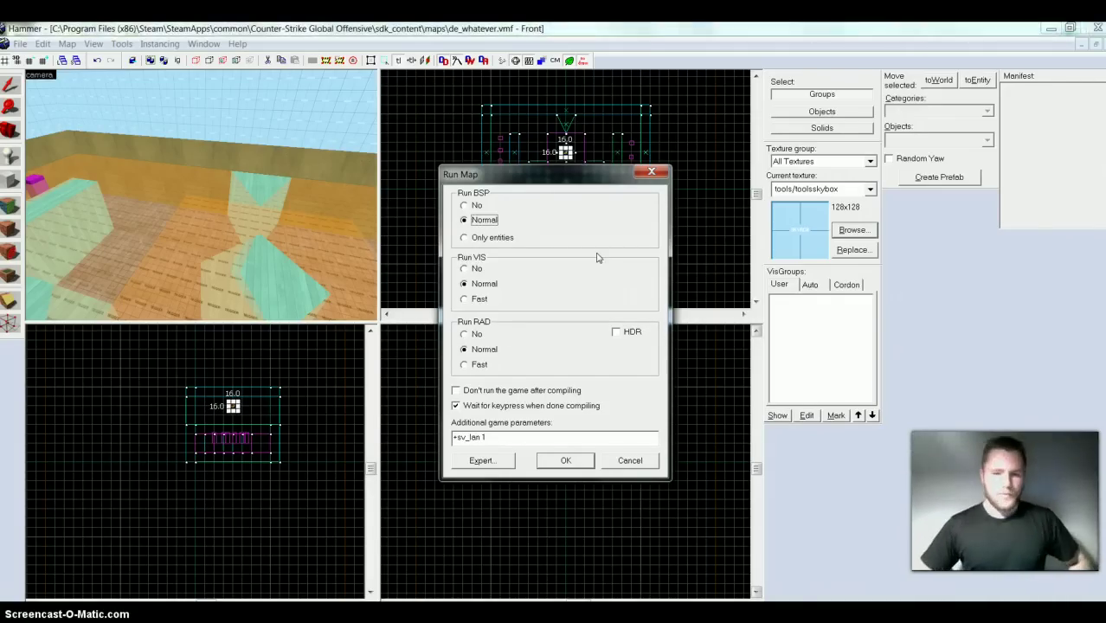
pyautogui.click(567, 461)
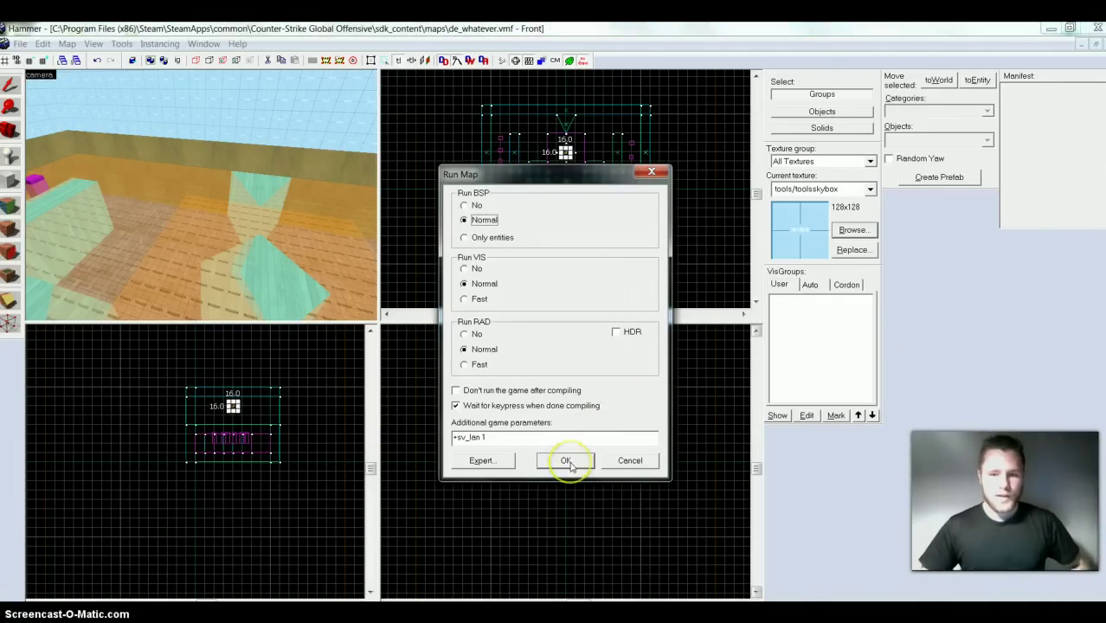
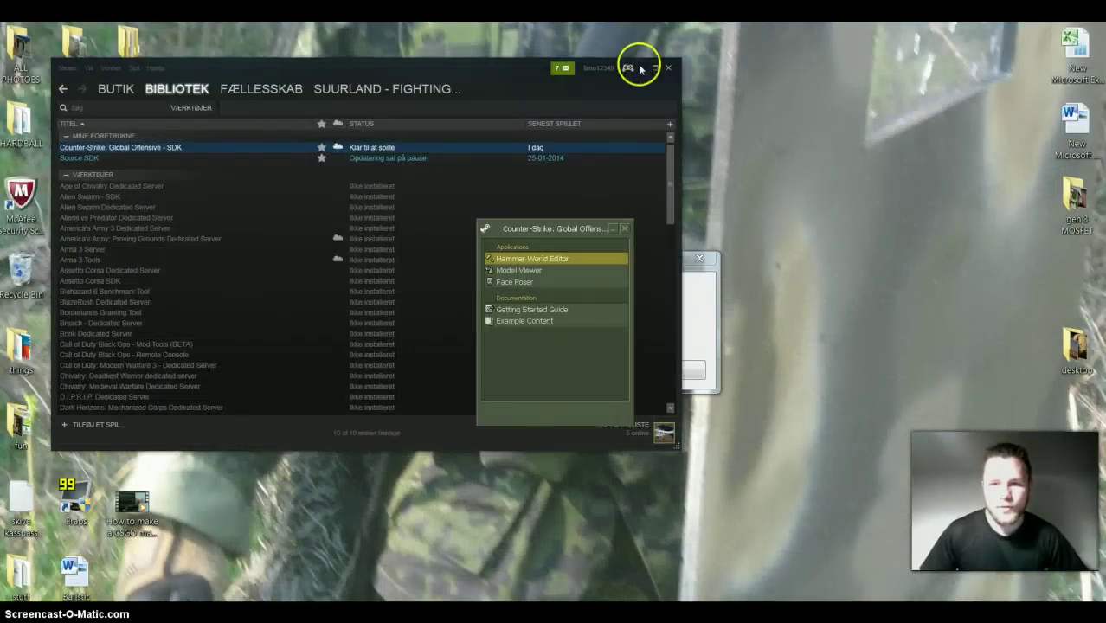
# Clear the Steam library window and SDK launcher off the desktop and dismiss the file deletion prompt without deleting the video.
pyautogui.click(639, 65)
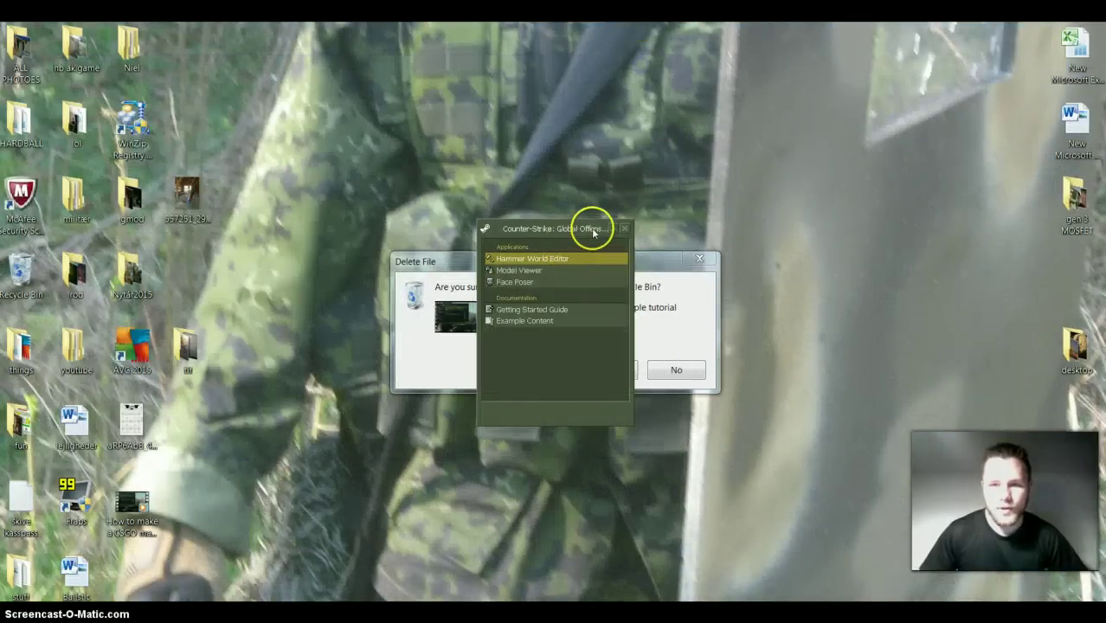
pyautogui.click(624, 229)
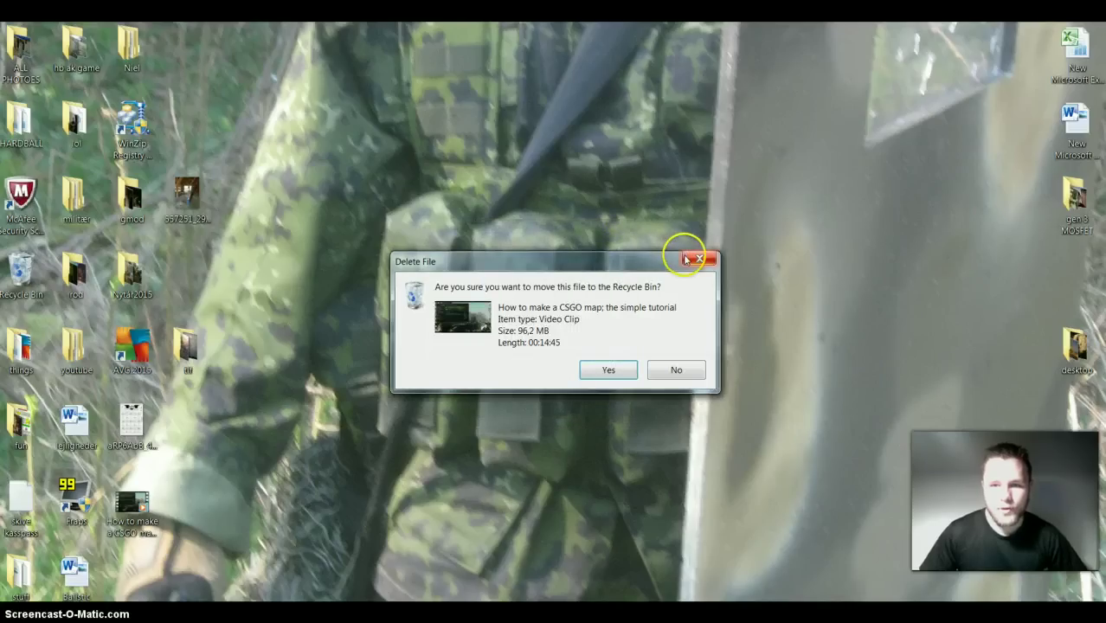
pyautogui.click(699, 259)
pyautogui.click(545, 261)
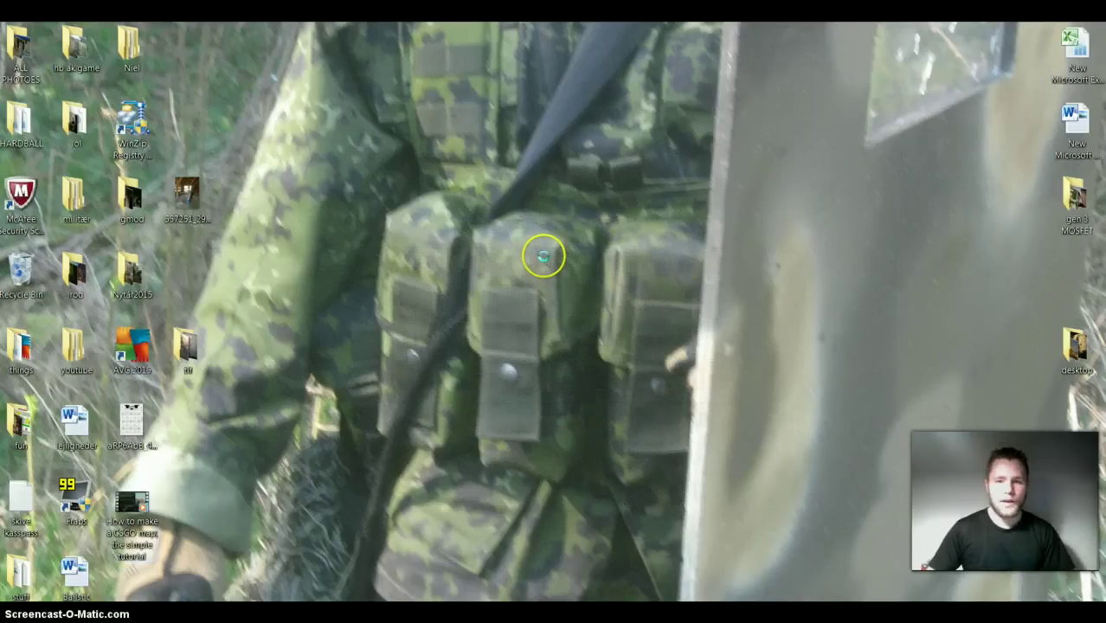
# Create a new text document on the desktop, keeping its default name, and open it in Notepad.
pyautogui.rightClick(543, 255)
pyautogui.moveTo(632, 439)
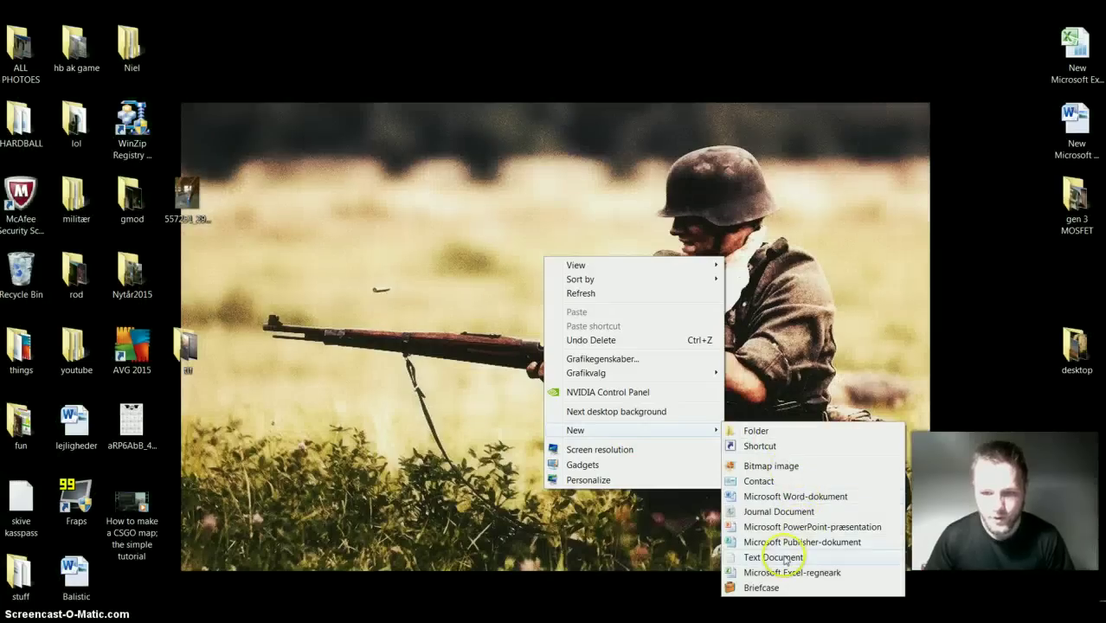
pyautogui.click(773, 557)
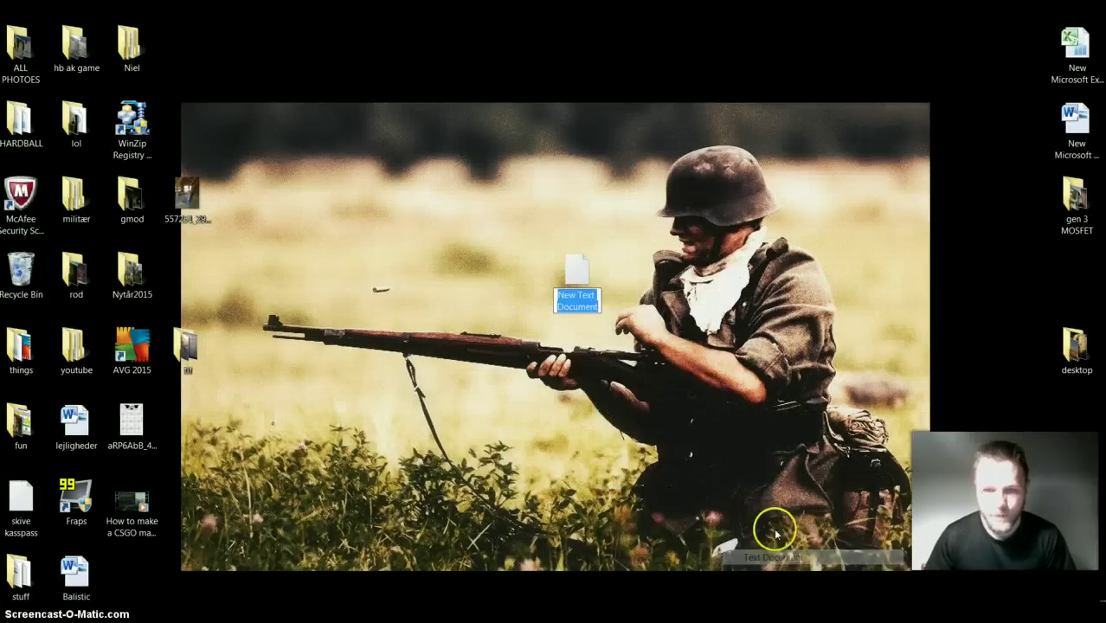
pyautogui.click(592, 276)
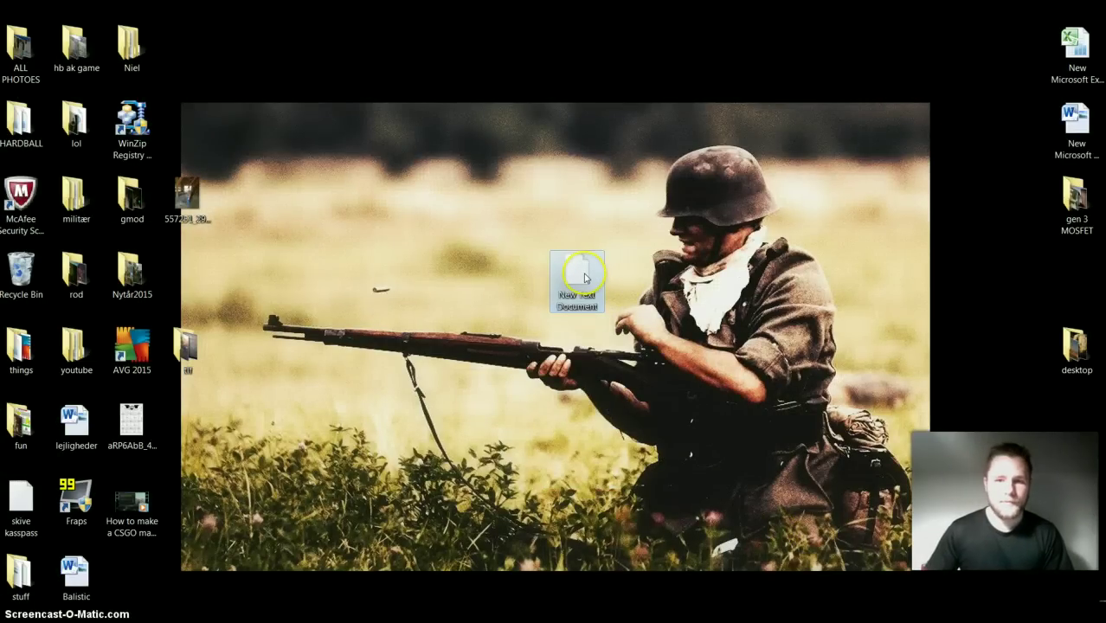
pyautogui.doubleClick(585, 277)
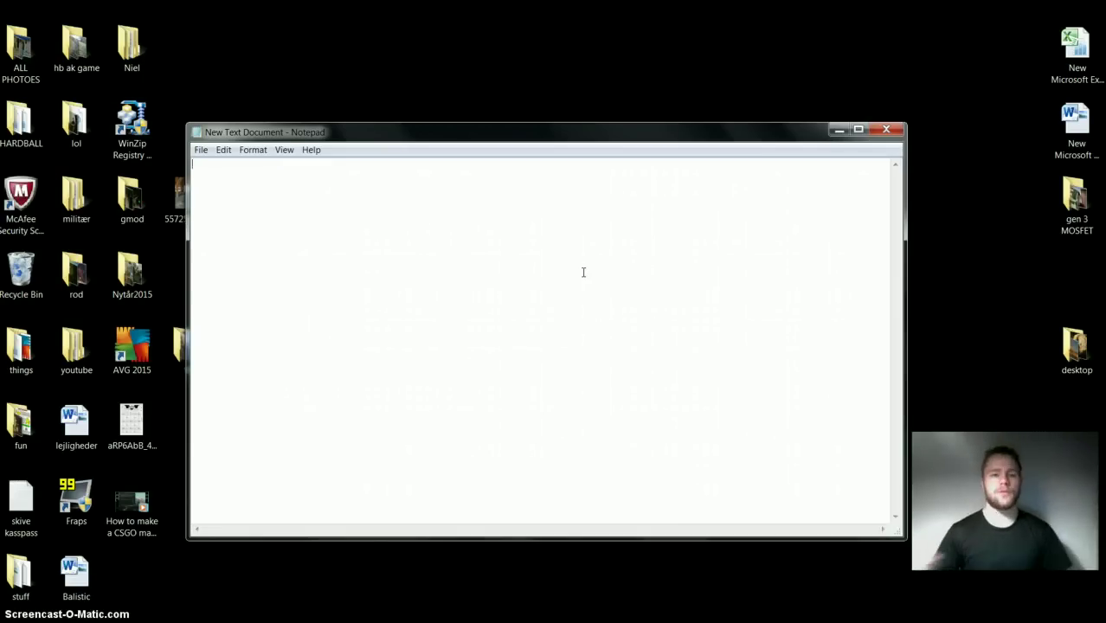
# Write the map-launching notes on separate lines in the text document: "csgo", "open console" and "map de_whatever".
pyautogui.click(542, 258)
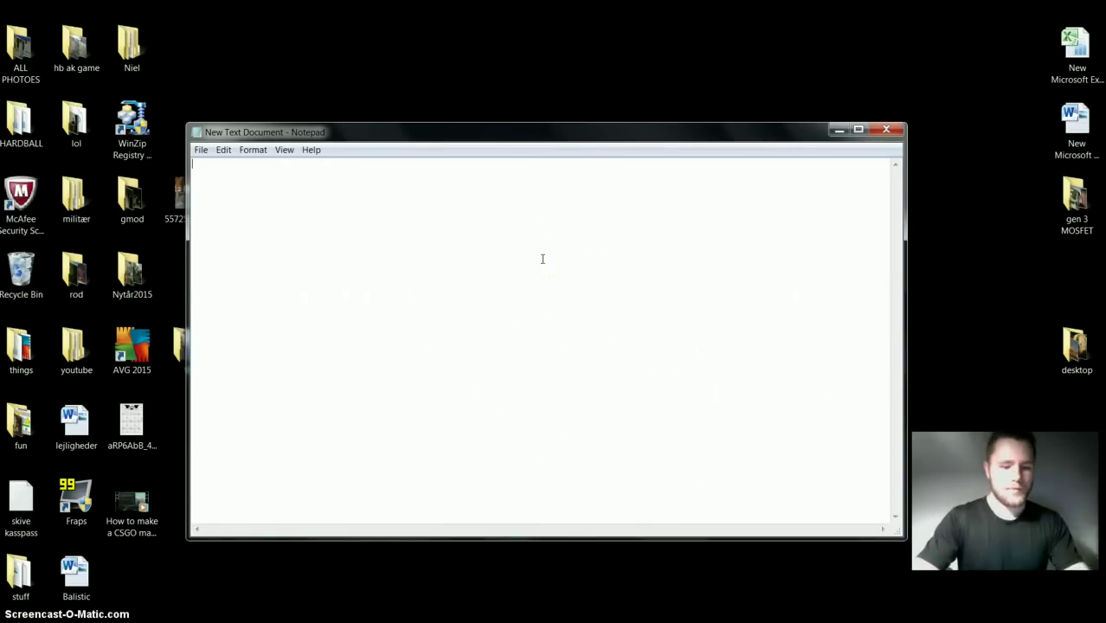
pyautogui.write('csgo')
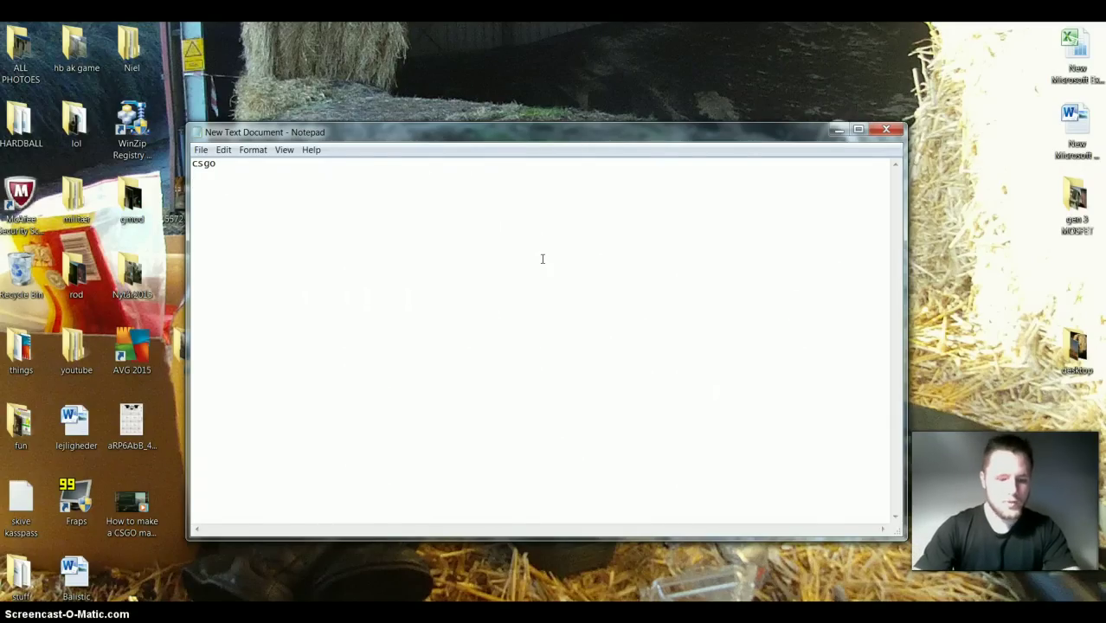
pyautogui.write('open ')
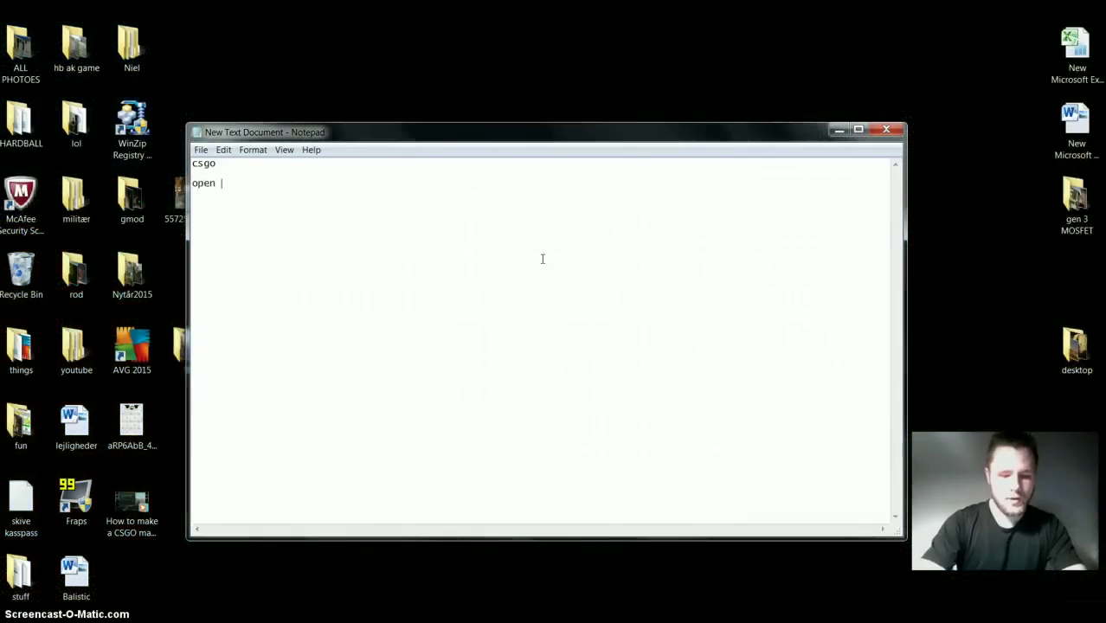
pyautogui.write('console')
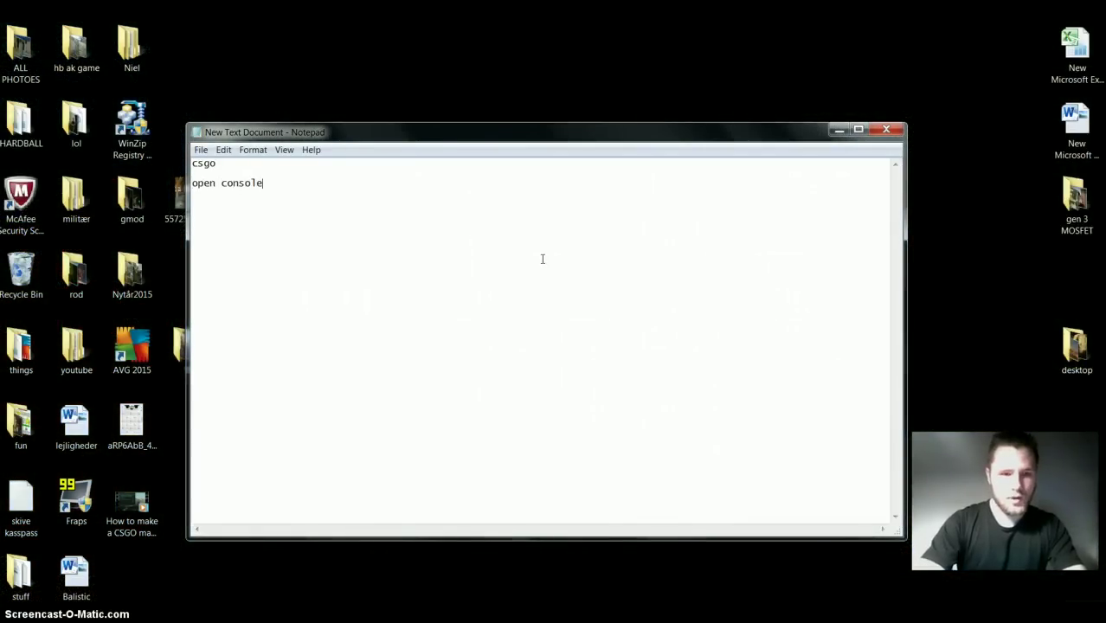
pyautogui.press('Return')
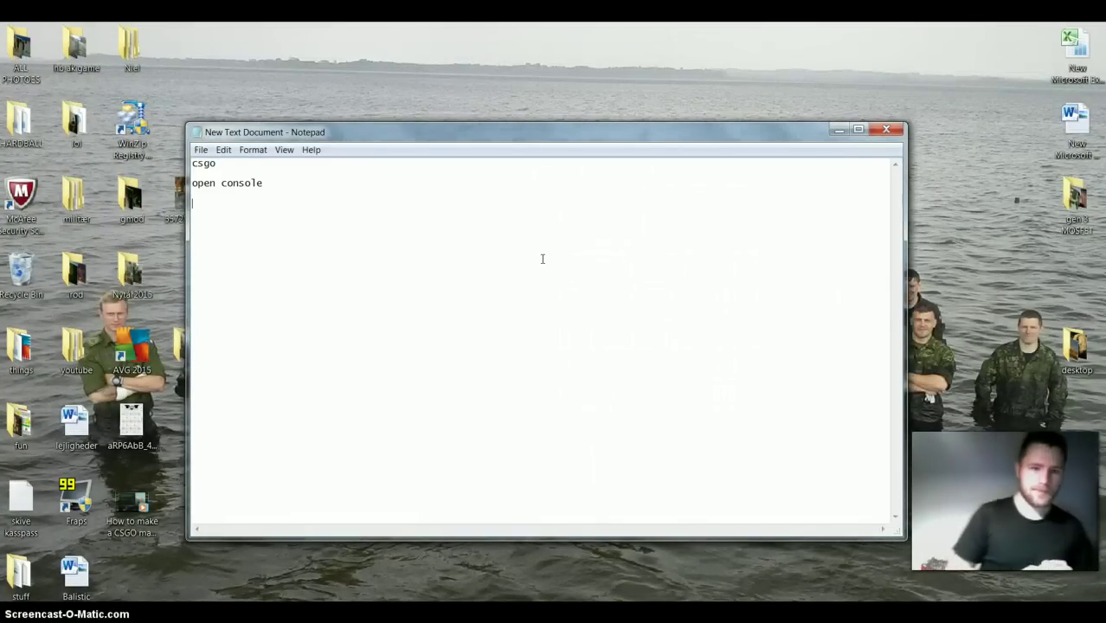
pyautogui.write('½')
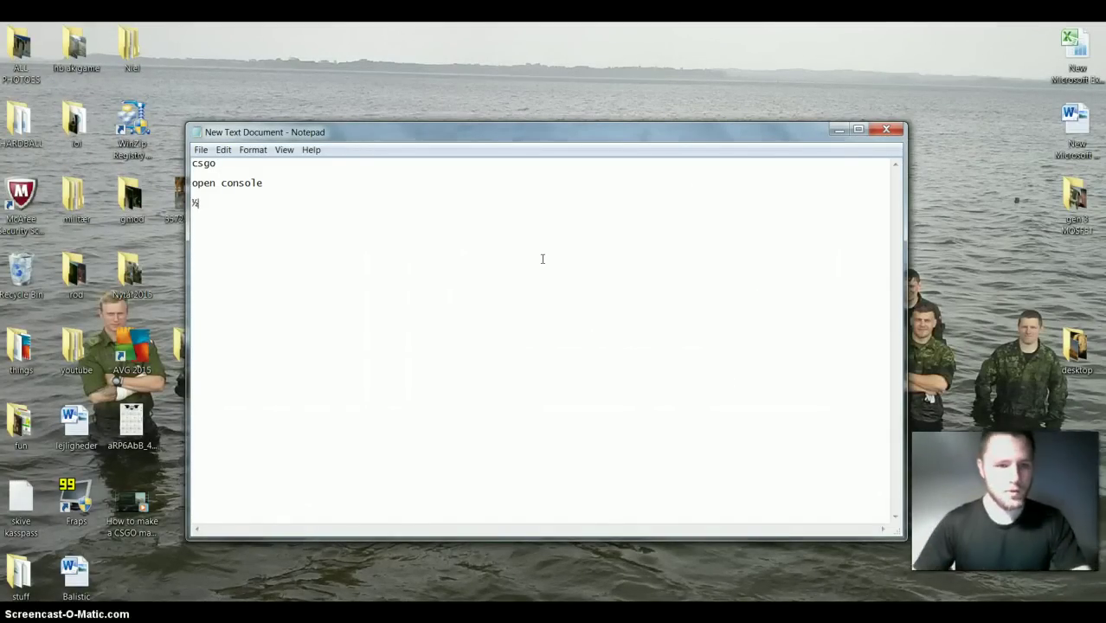
pyautogui.press('BackSpace')
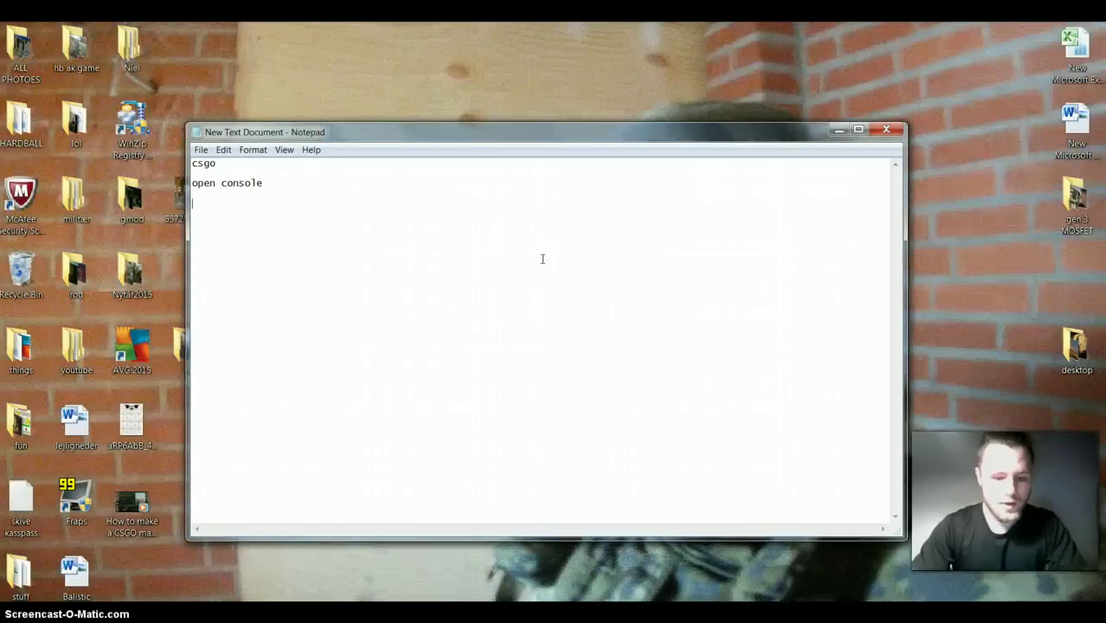
pyautogui.write('map')
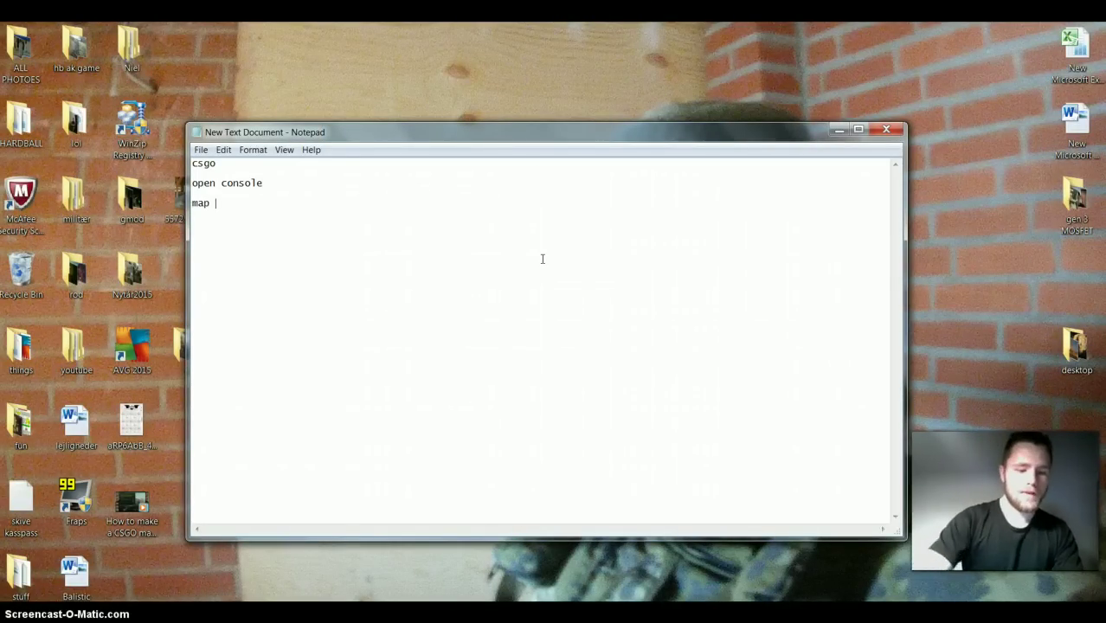
pyautogui.write(' de_')
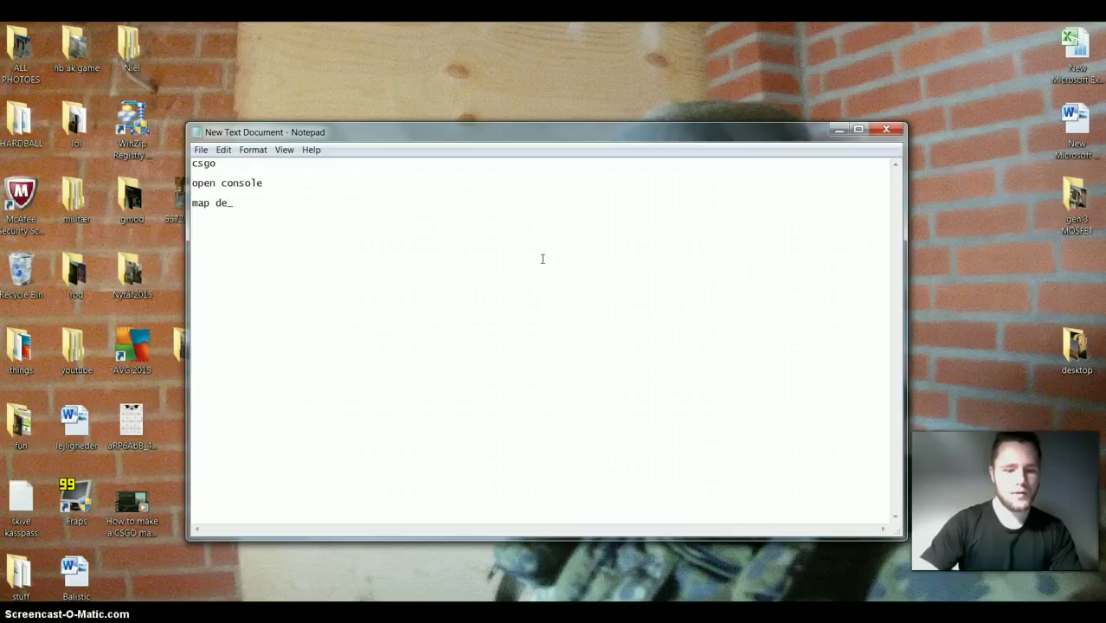
pyautogui.write('whatever')
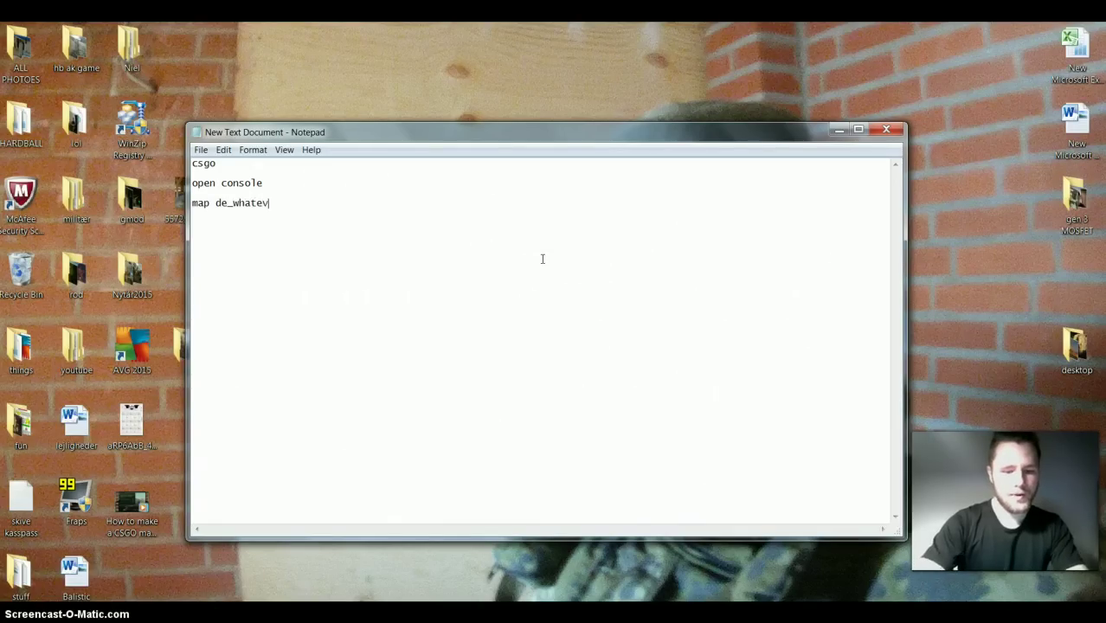
pyautogui.press('Return')
pyautogui.press('Return')
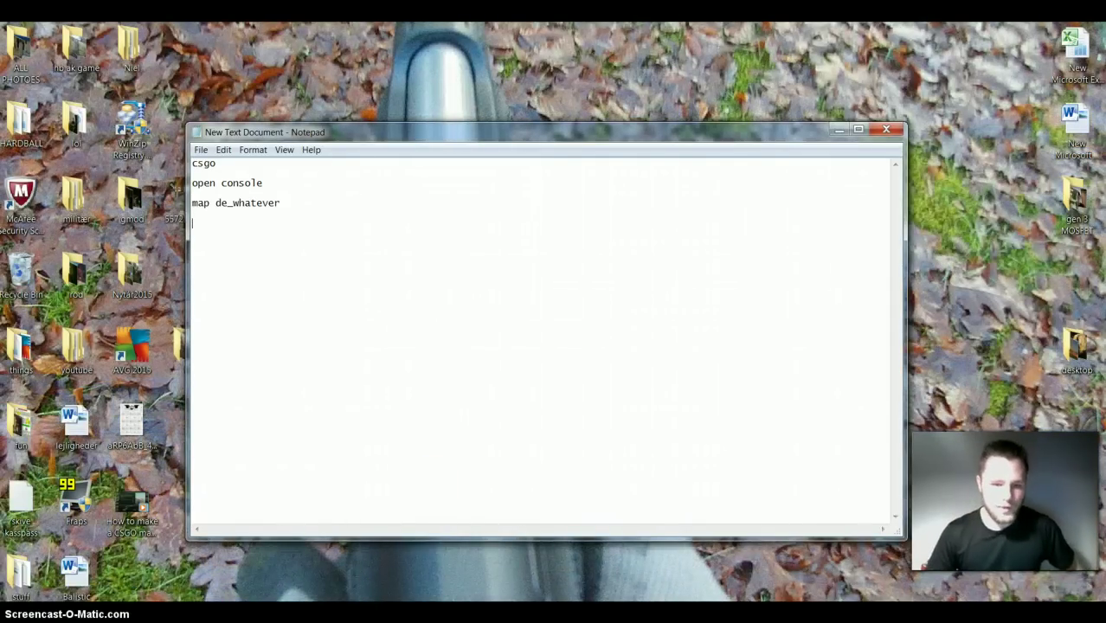
# Switch back to the de_whatever map in Hammer.
pyautogui.click(391, 601)
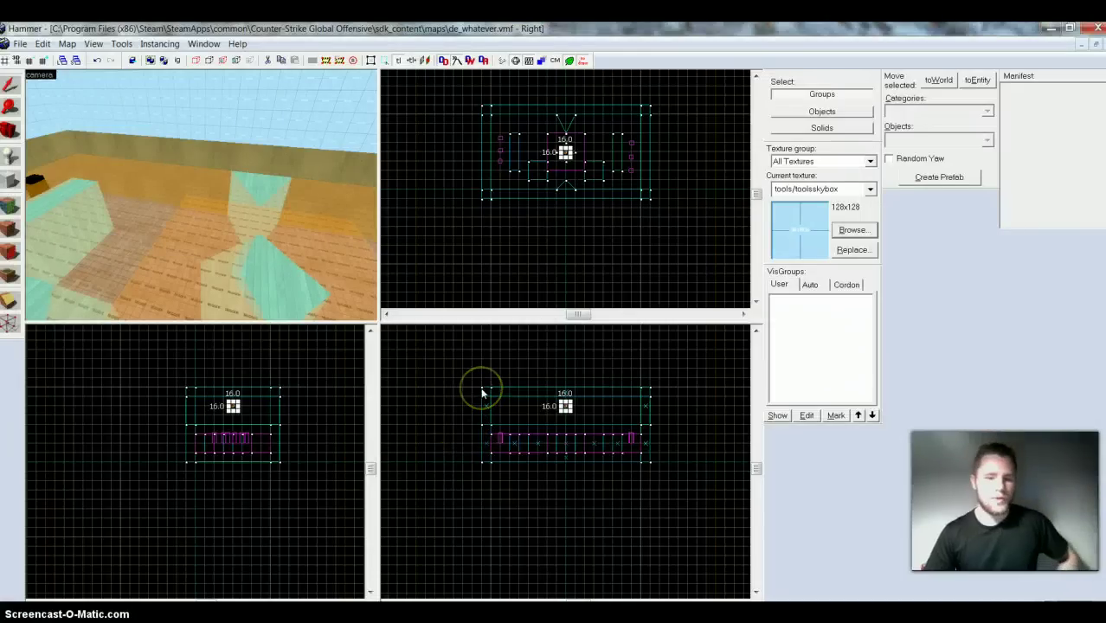